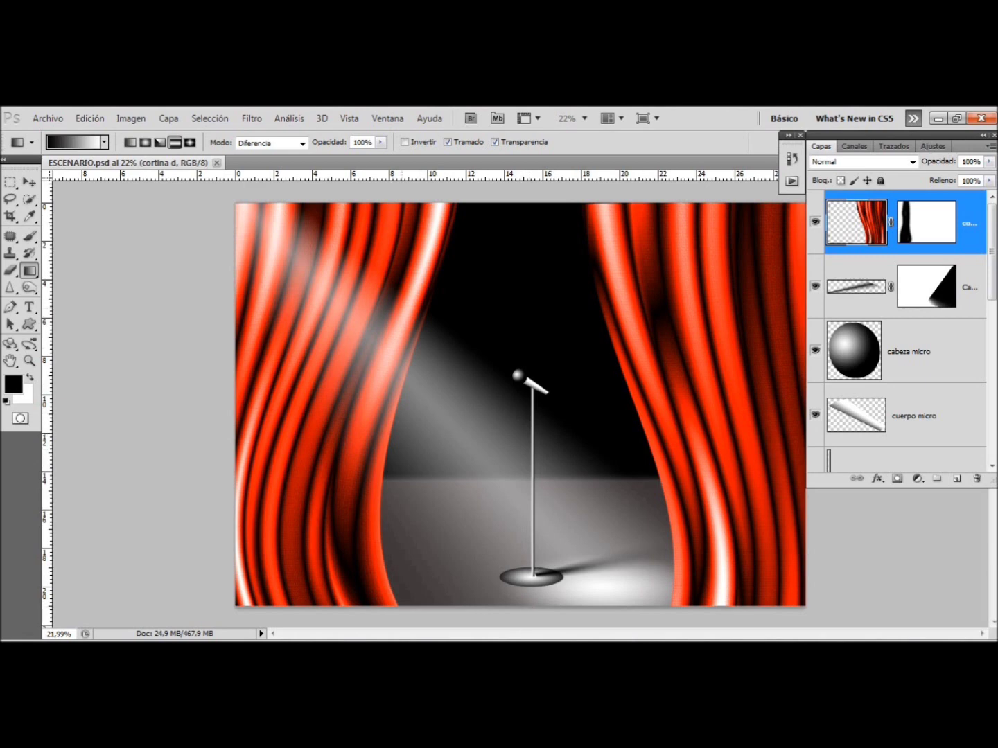
- Create a new blank document sized to the ESCENARIO.psd preset
{"action": "right_click", "coordinate": [30, 274]}
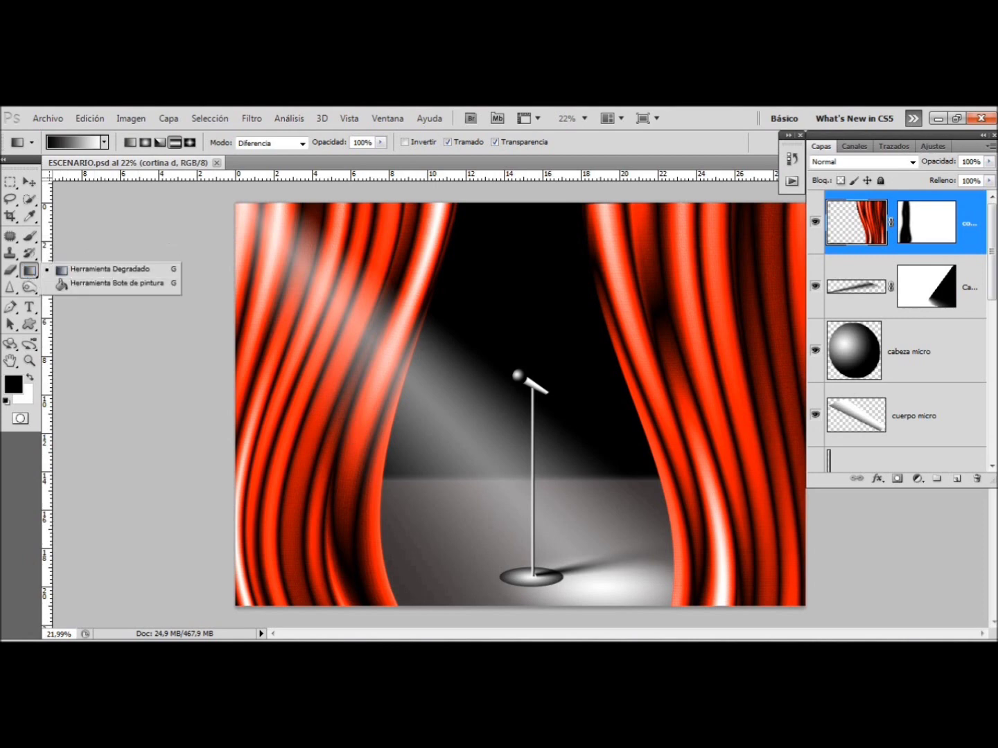
{"action": "left_click", "coordinate": [47, 118]}
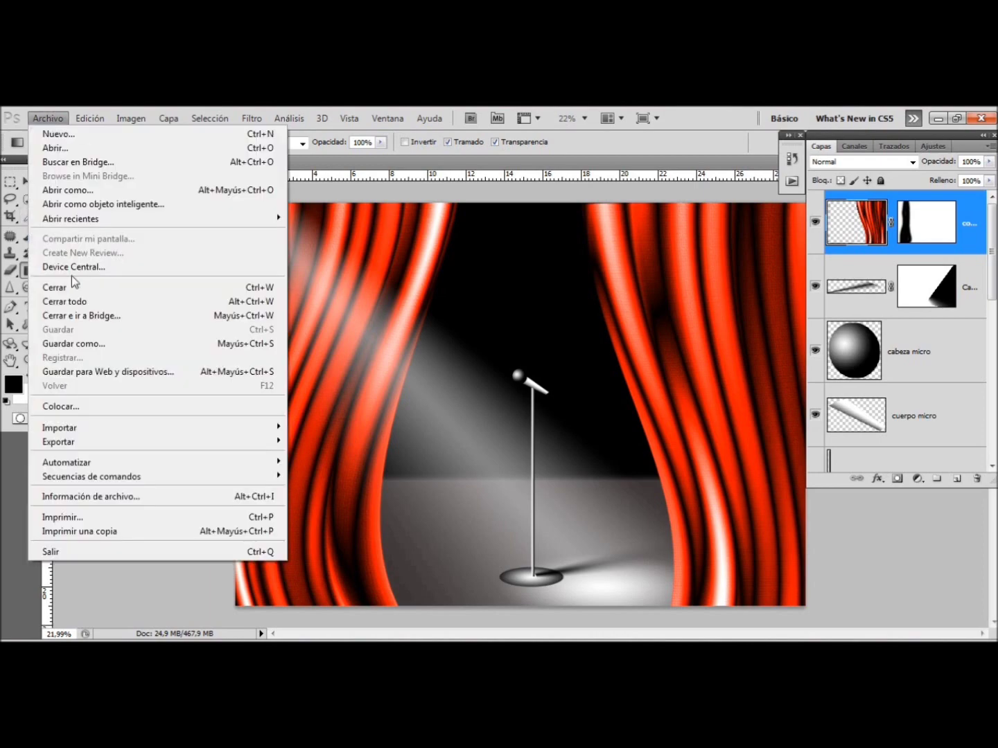
{"action": "left_click", "coordinate": [73, 133]}
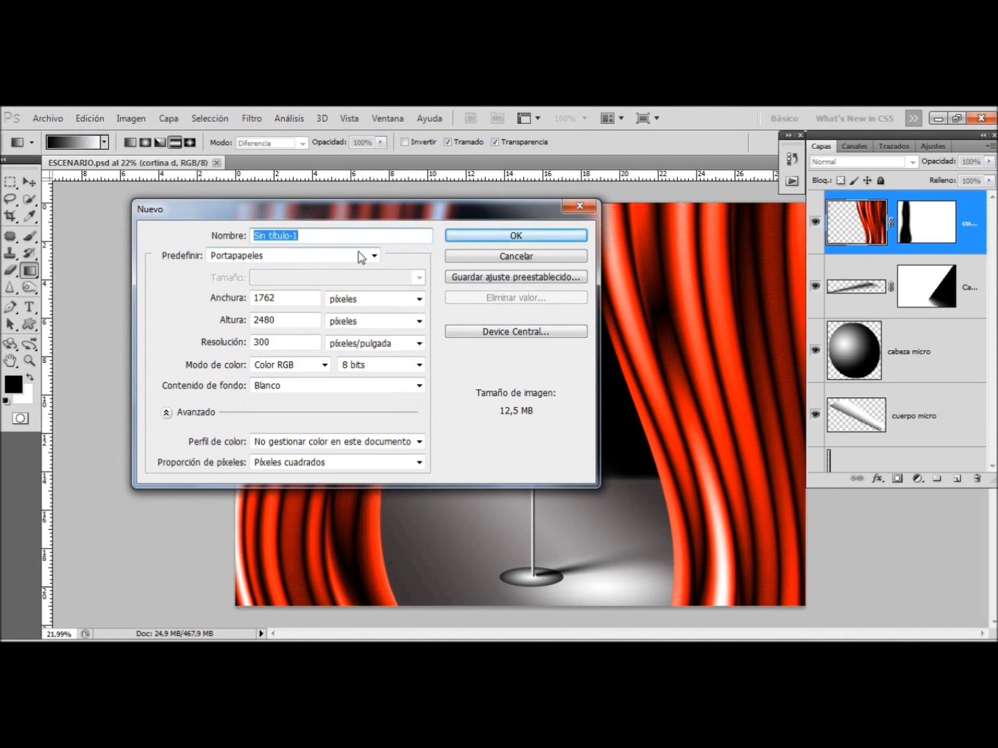
{"action": "left_click", "coordinate": [374, 256]}
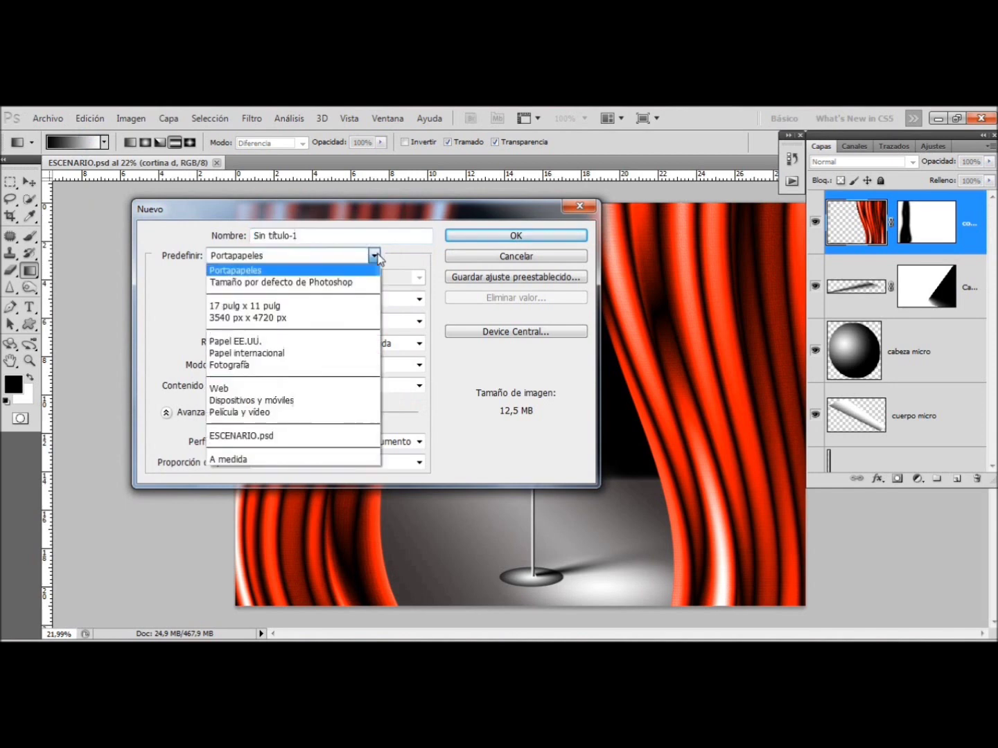
{"action": "left_click", "coordinate": [284, 436]}
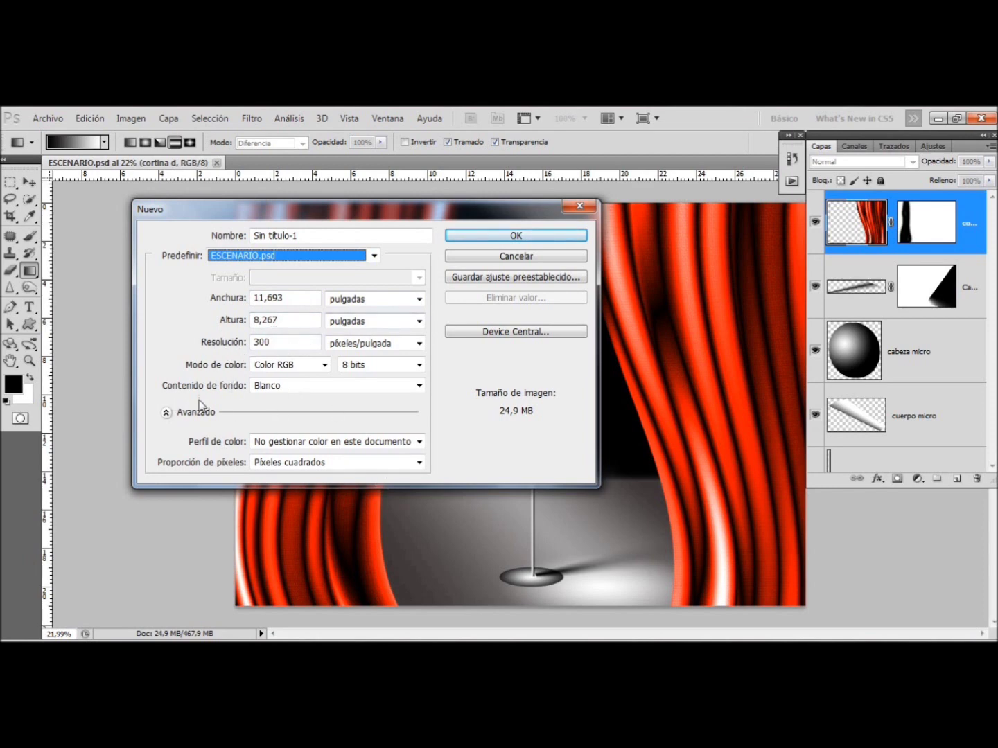
{"action": "left_click", "coordinate": [514, 235]}
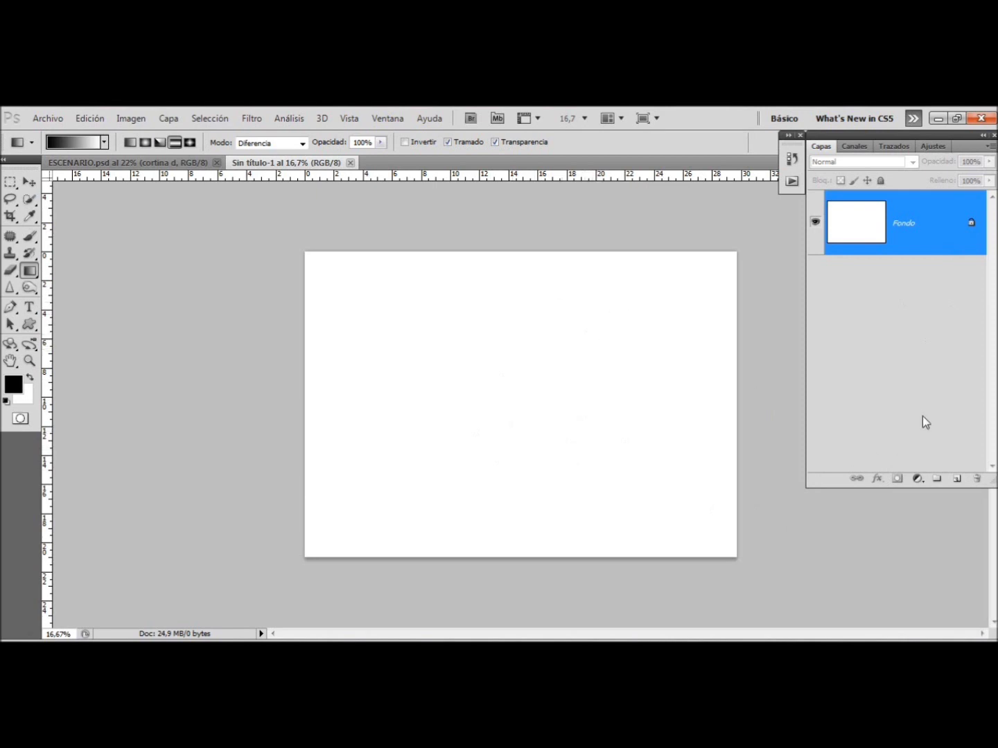
- Fill the background black, add empty layer Capa 1, and choose the linear Negro, blanco gradient
{"action": "key", "text": "alt+BackSpace"}
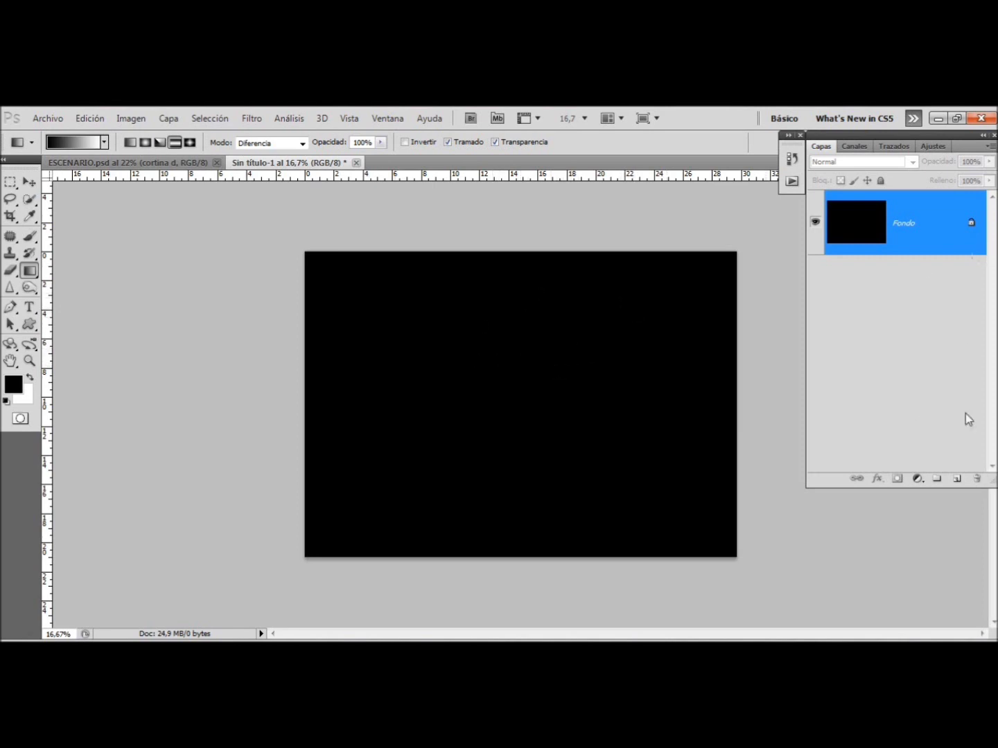
{"action": "left_click", "coordinate": [957, 479]}
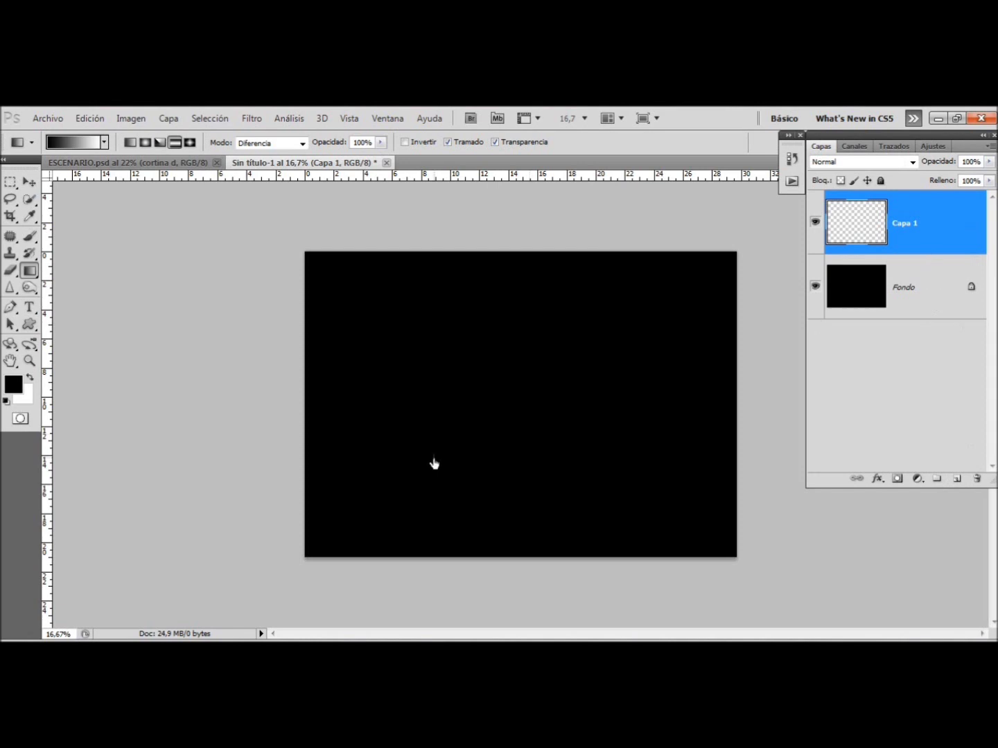
{"action": "right_click", "coordinate": [31, 276]}
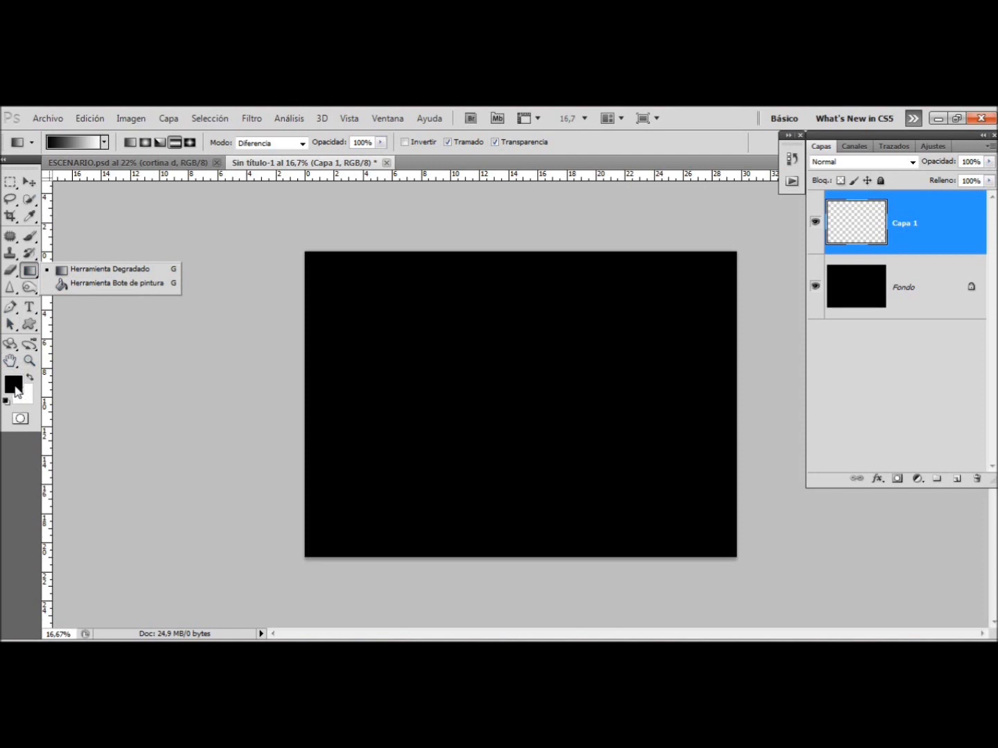
{"action": "left_click", "coordinate": [132, 144]}
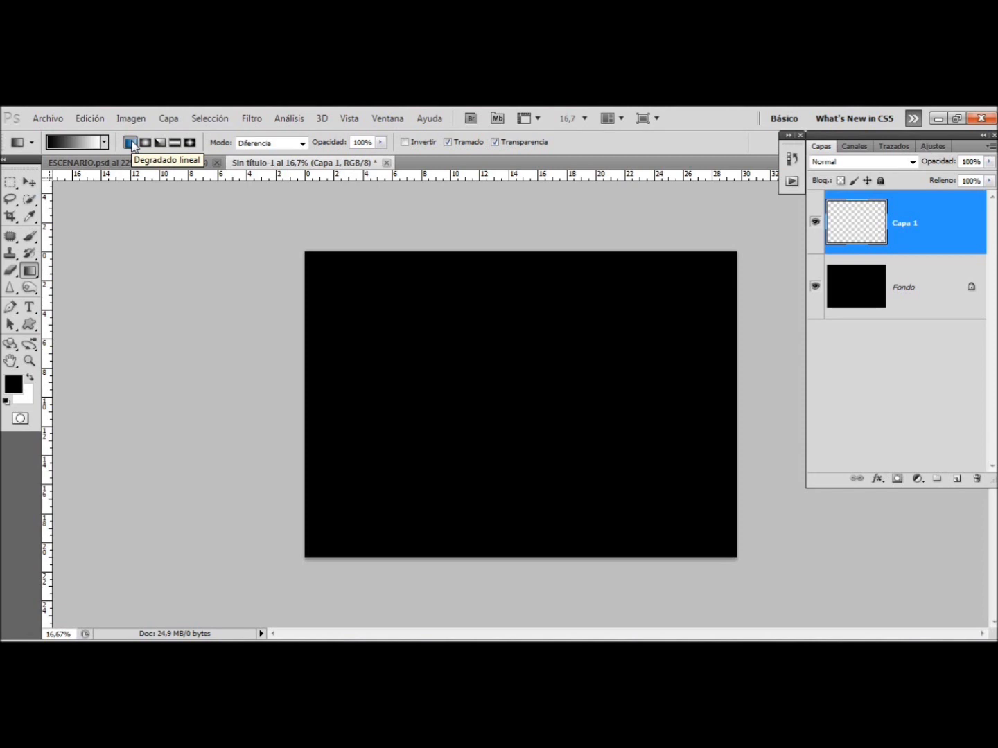
{"action": "left_click", "coordinate": [94, 143]}
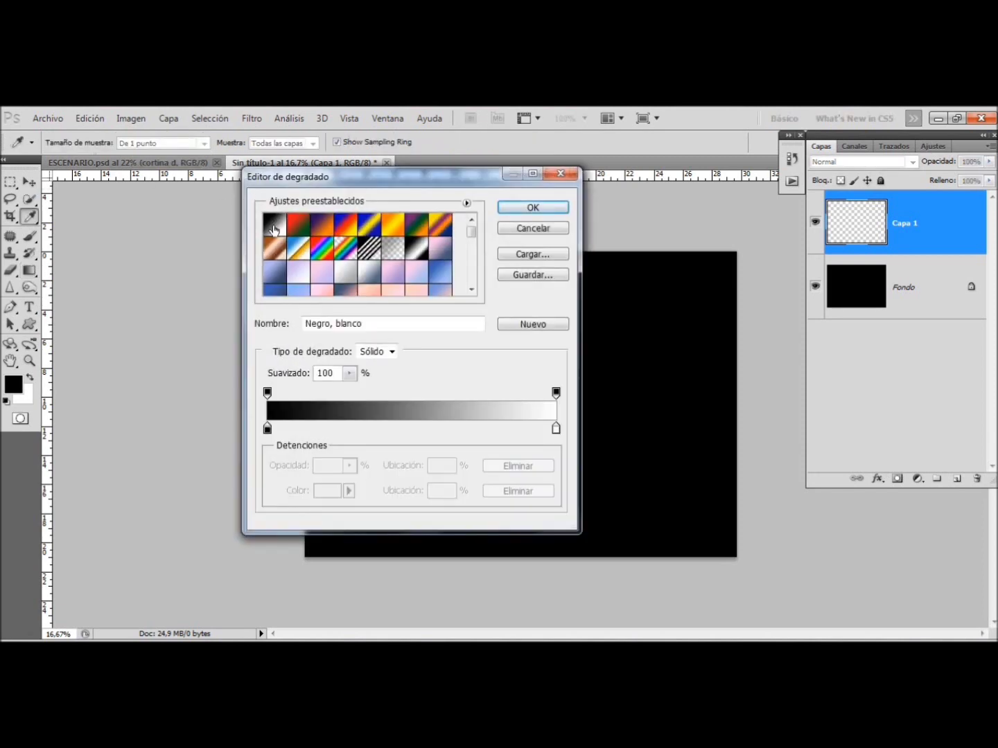
{"action": "left_click", "coordinate": [510, 208]}
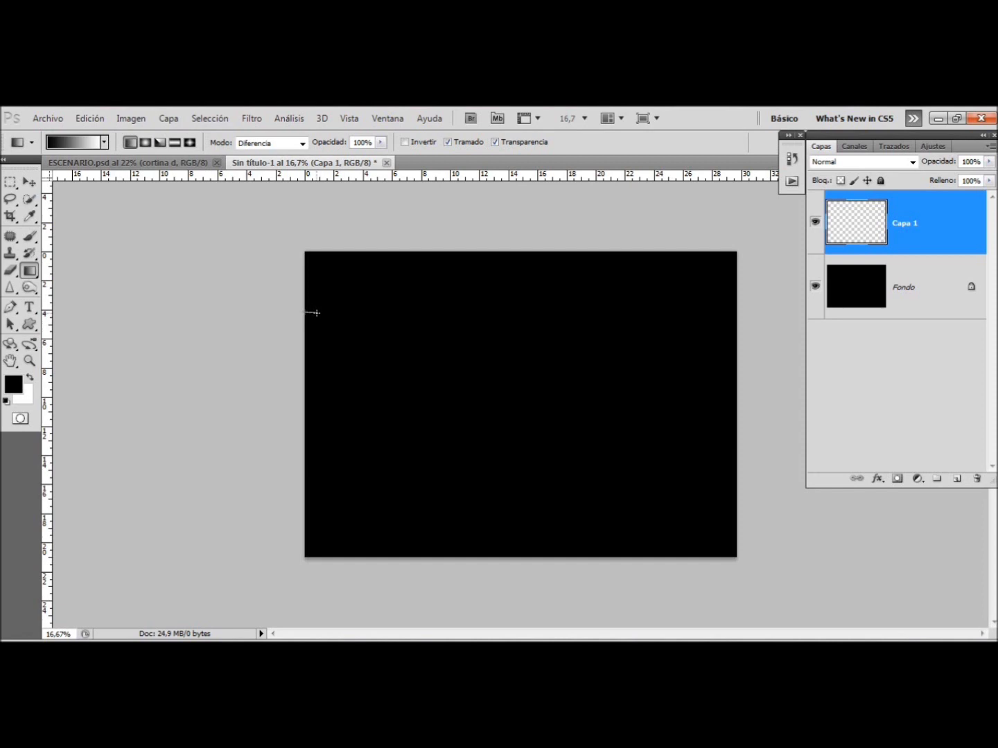
- Drag short horizontal gradients across Capa 1 to build overlapping vertical curtain-fold stripes
{"action": "left_click_drag", "start_coordinate": [305, 313], "coordinate": [315, 312]}
{"action": "left_click", "coordinate": [29, 360]}
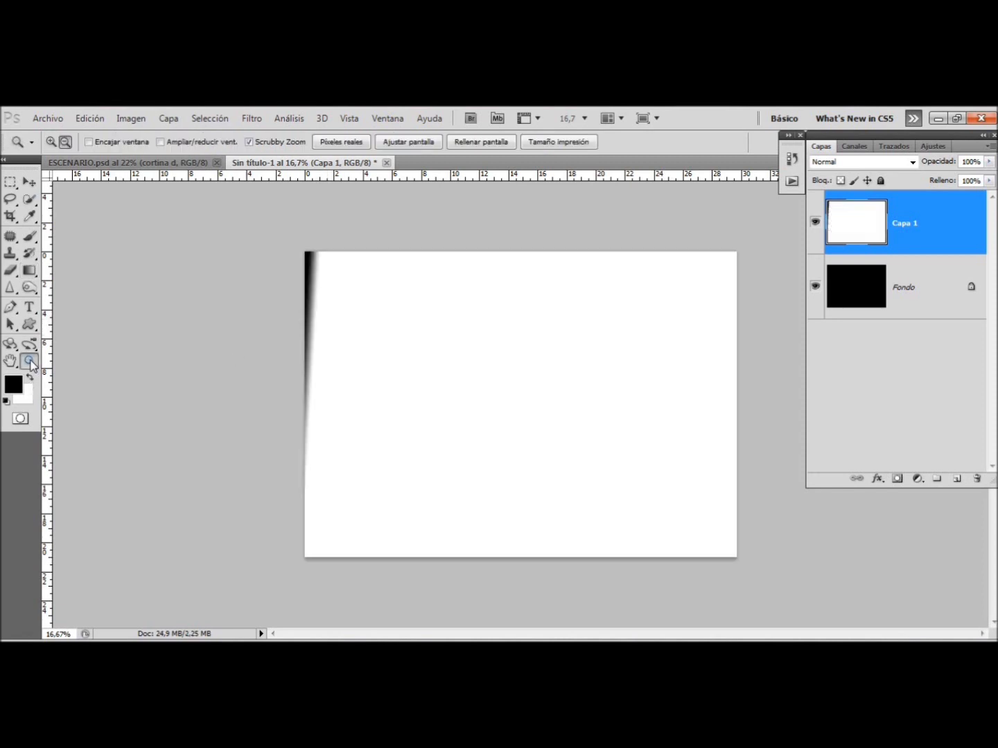
{"action": "left_click_drag", "start_coordinate": [383, 363], "coordinate": [418, 356]}
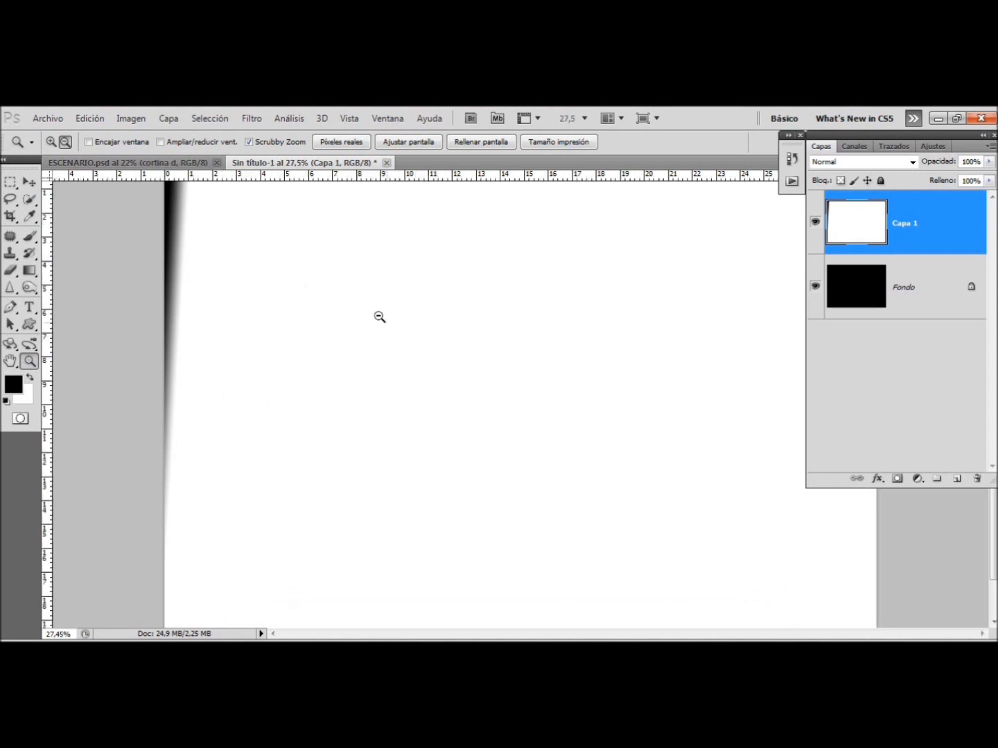
{"action": "mouse_move", "coordinate": [335, 284]}
{"action": "left_mouse_down"}
{"action": "mouse_move", "coordinate": [355, 357]}
{"action": "mouse_move", "coordinate": [329, 361]}
{"action": "left_mouse_up"}
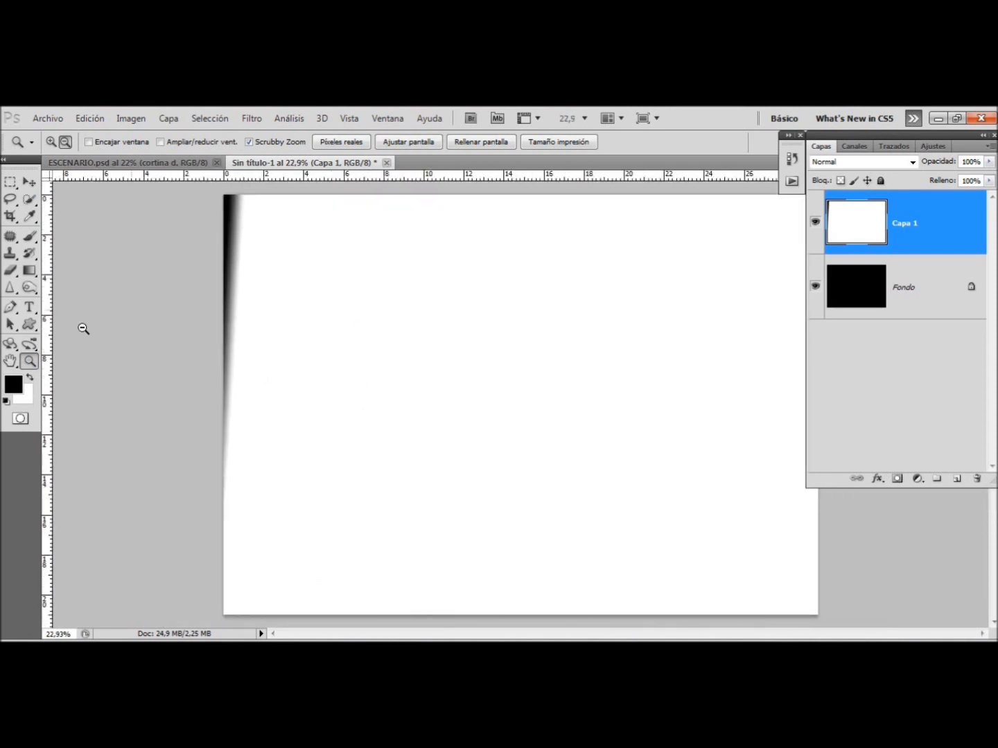
{"action": "left_click", "coordinate": [29, 271]}
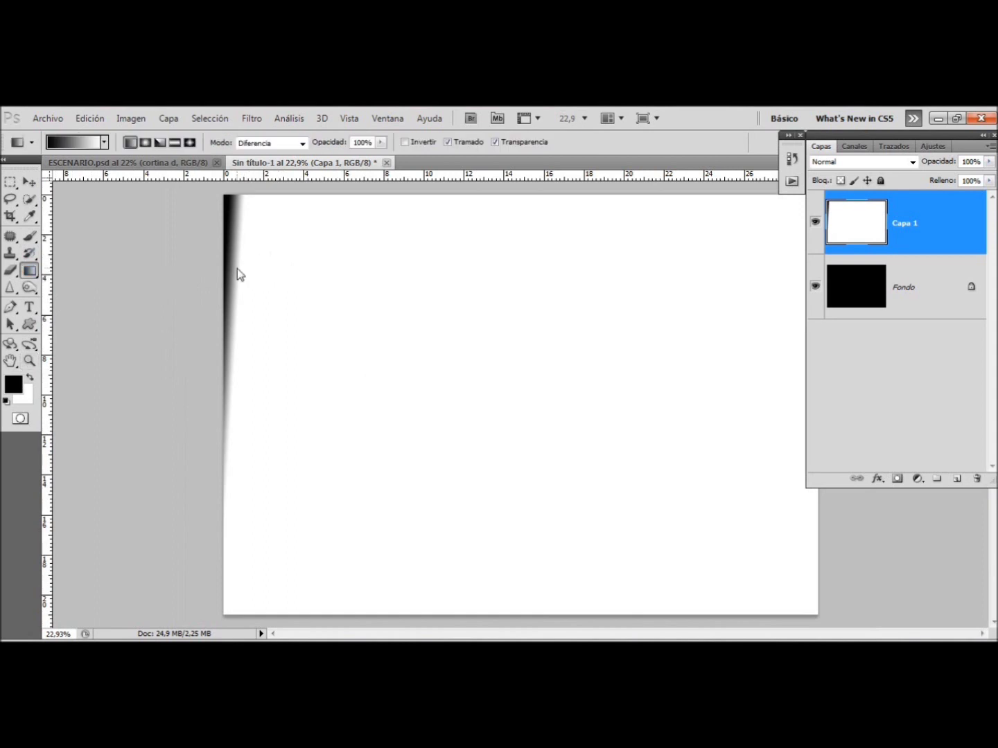
{"action": "left_click_drag", "start_coordinate": [243, 267], "coordinate": [257, 280]}
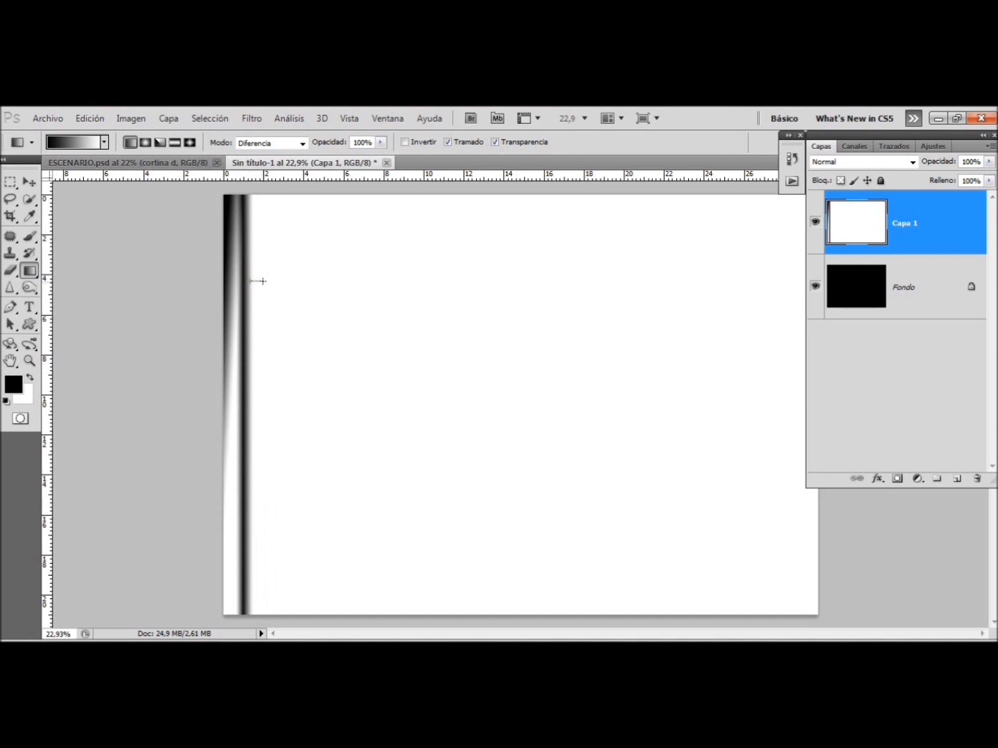
{"action": "left_click_drag", "start_coordinate": [251, 281], "coordinate": [281, 292]}
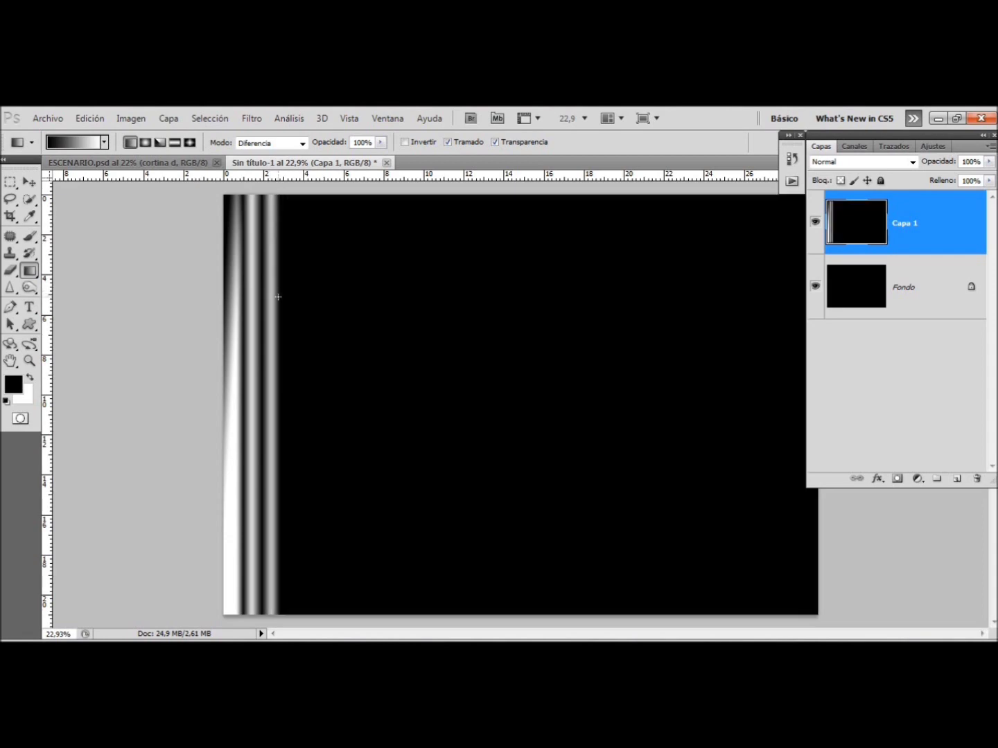
{"action": "left_click_drag", "start_coordinate": [278, 296], "coordinate": [291, 298]}
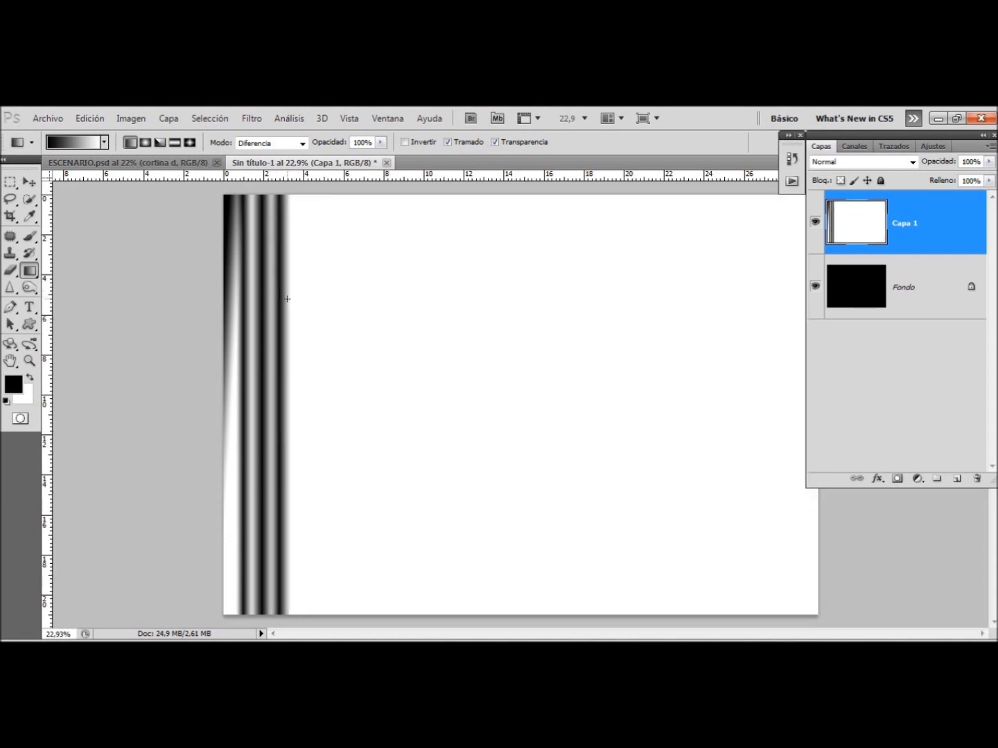
{"action": "left_click_drag", "start_coordinate": [288, 299], "coordinate": [306, 300]}
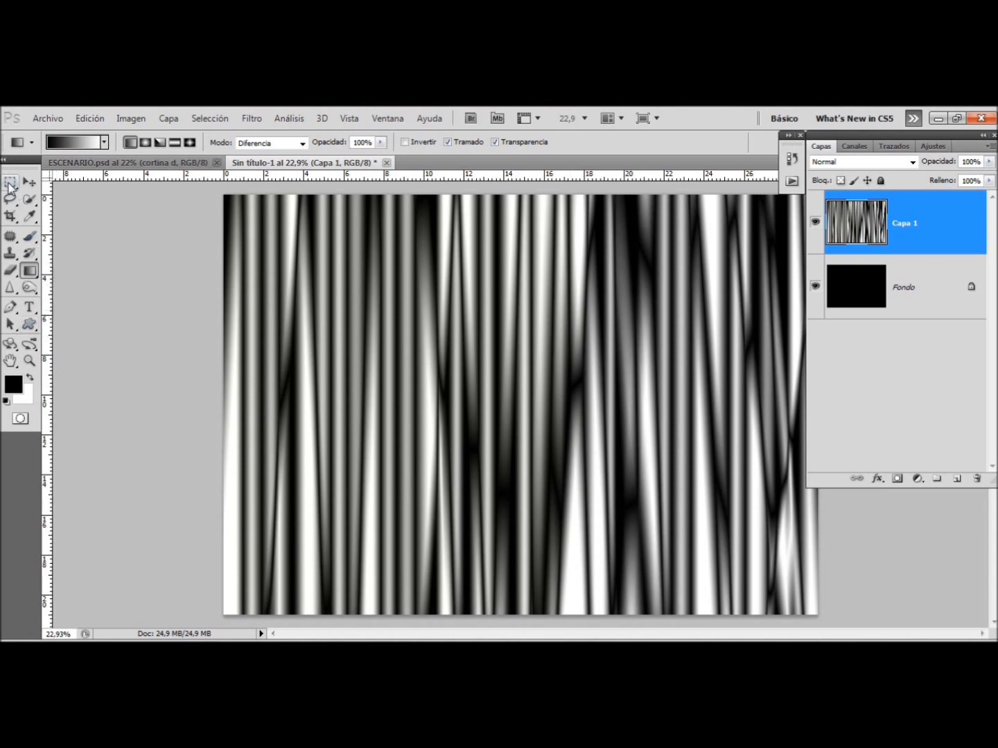
- Crop to the top-left area of the stripes, keeping the current image dimensions
{"action": "left_click", "coordinate": [9, 216]}
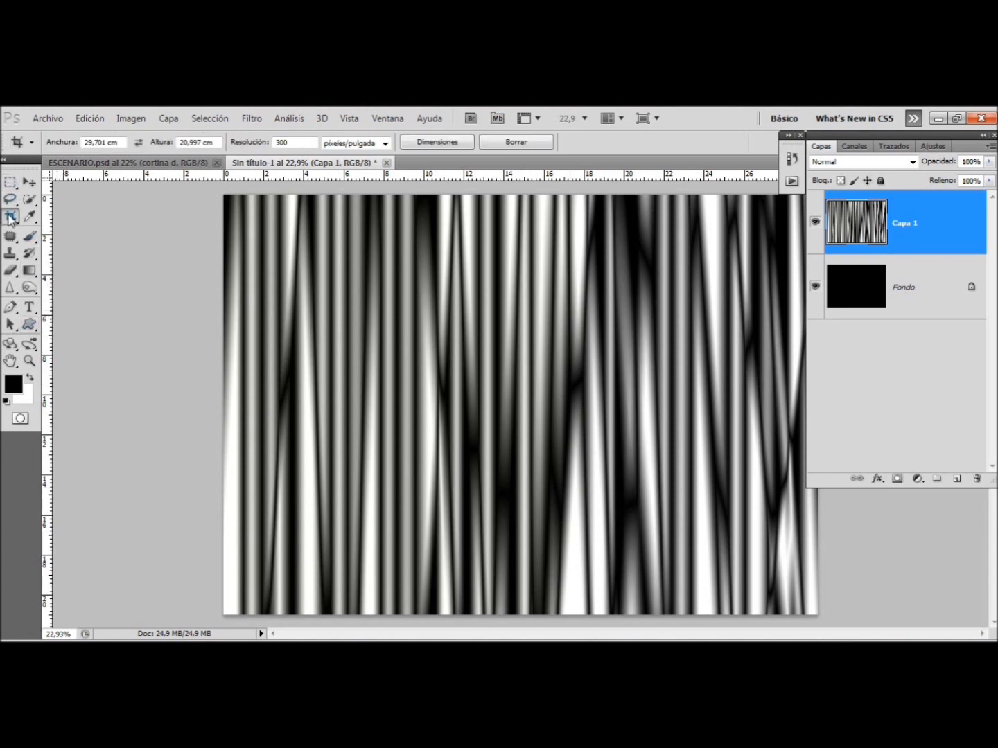
{"action": "left_click", "coordinate": [452, 143]}
{"action": "mouse_move", "coordinate": [223, 195]}
{"action": "left_mouse_down"}
{"action": "mouse_move", "coordinate": [591, 537]}
{"action": "mouse_move", "coordinate": [670, 579]}
{"action": "left_mouse_up"}
{"action": "left_click_drag", "start_coordinate": [671, 578], "coordinate": [671, 579]}
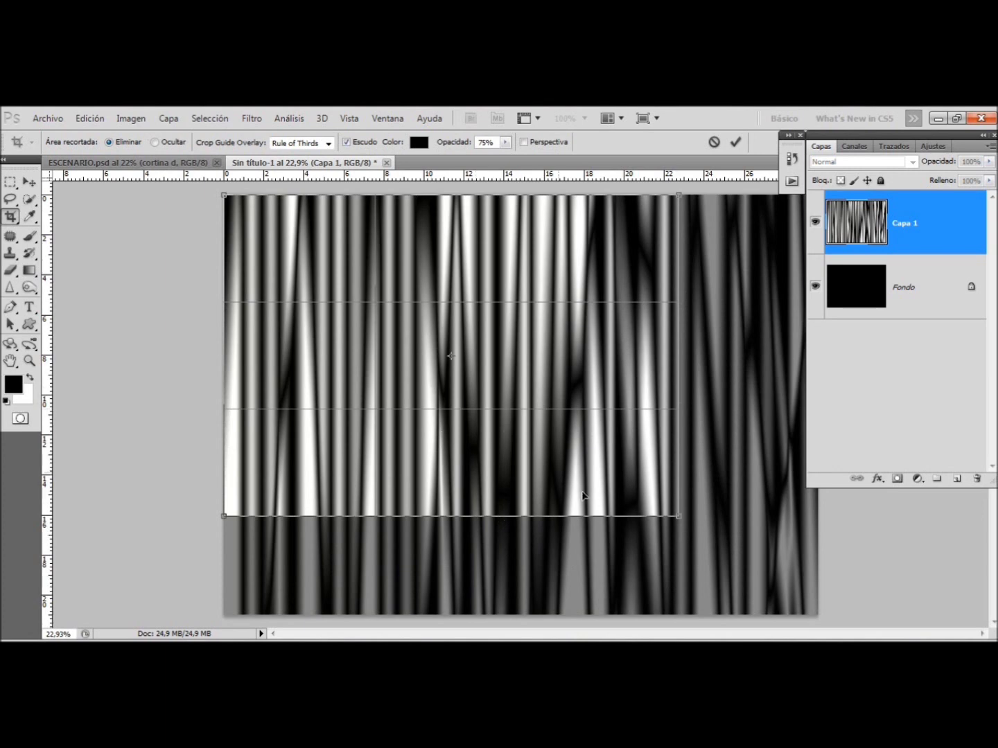
{"action": "key", "text": "Return"}
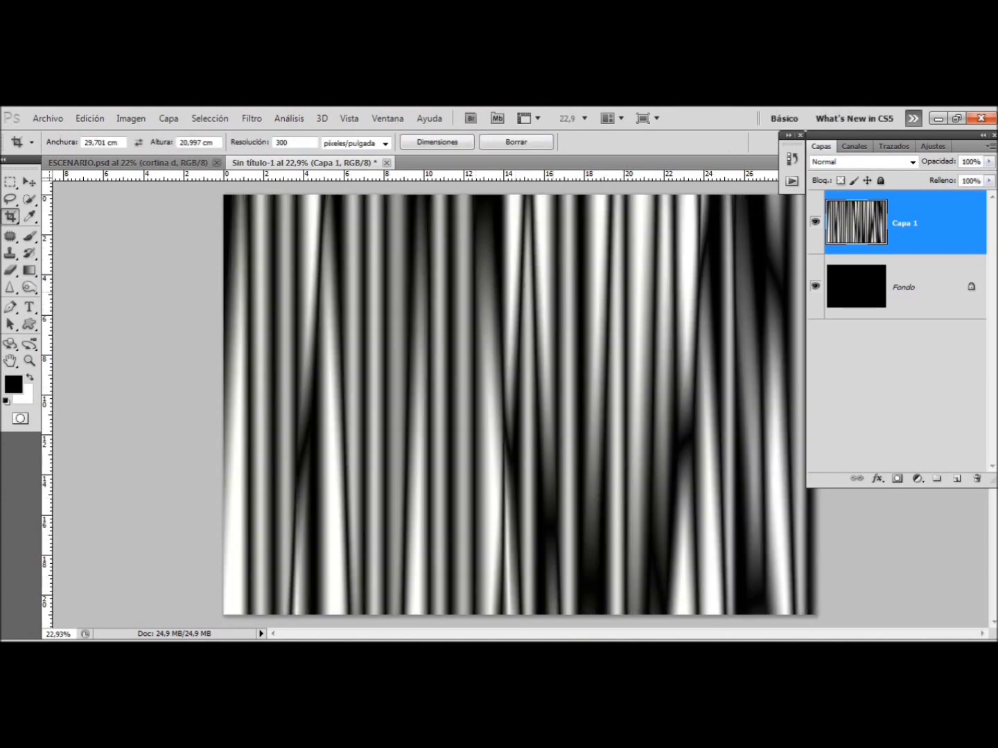
{"action": "left_click", "coordinate": [29, 360]}
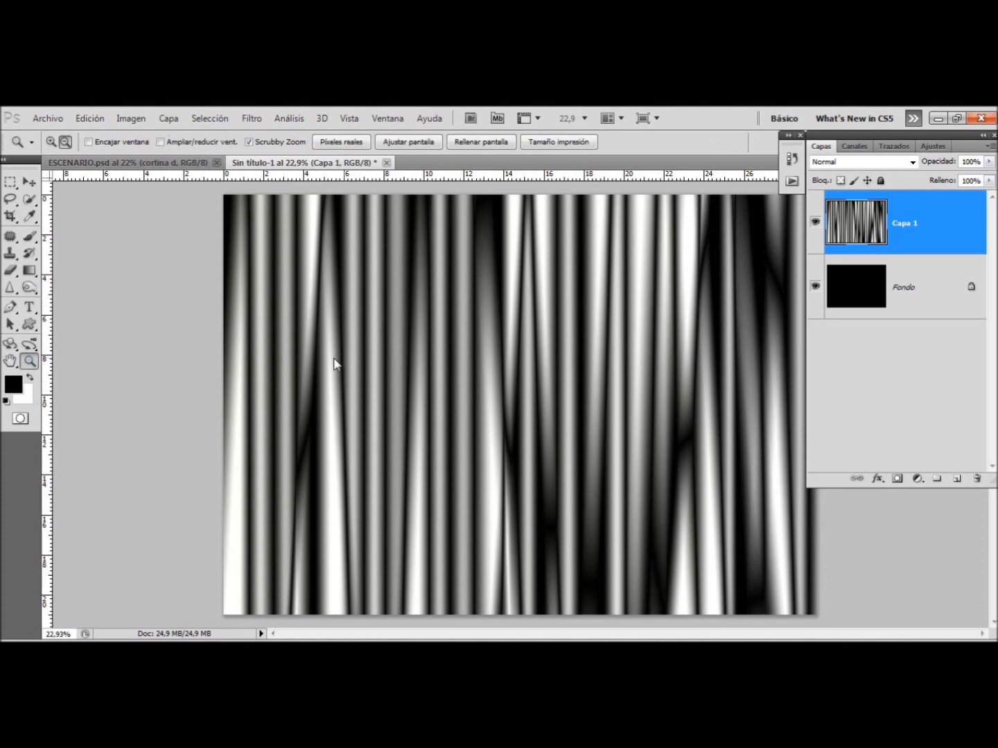
- Add a red Solid Color fill layer set to Multiply over the stripes
{"action": "left_click", "coordinate": [322, 359], "text": "alt"}
{"action": "left_click_drag", "start_coordinate": [322, 359], "coordinate": [320, 356]}
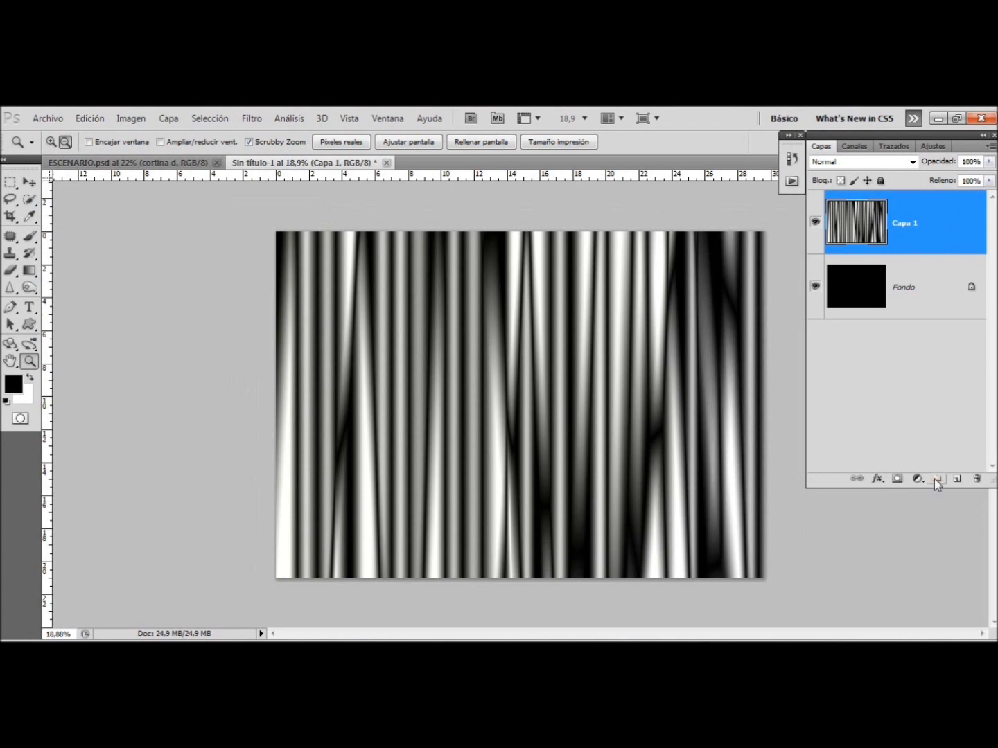
{"action": "left_click", "coordinate": [916, 479]}
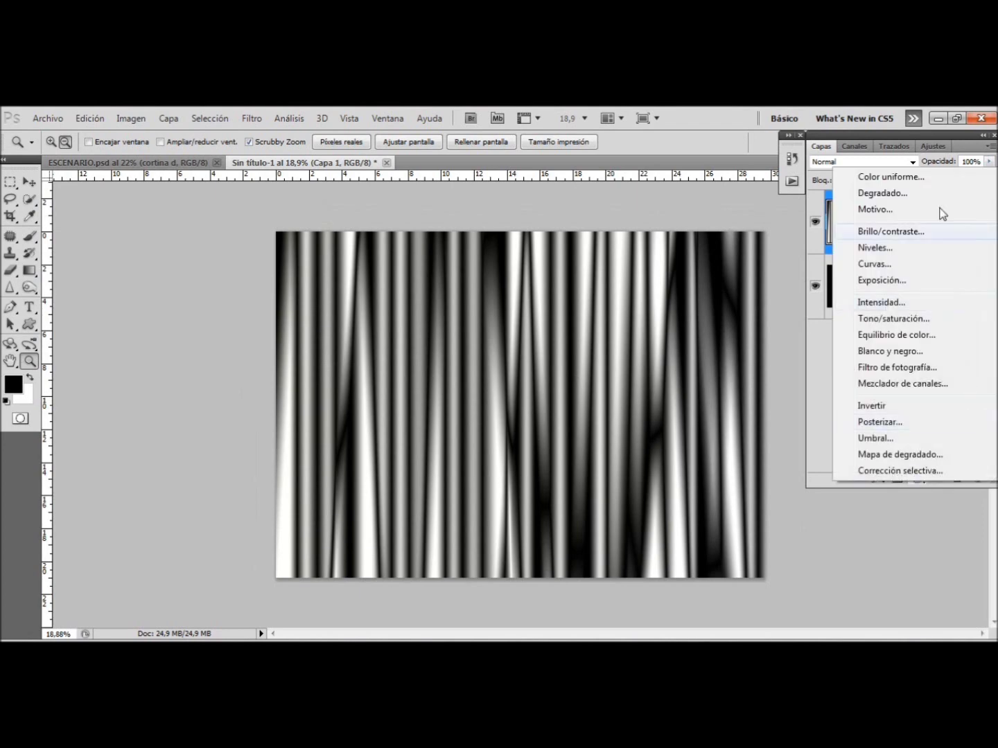
{"action": "left_click", "coordinate": [879, 177]}
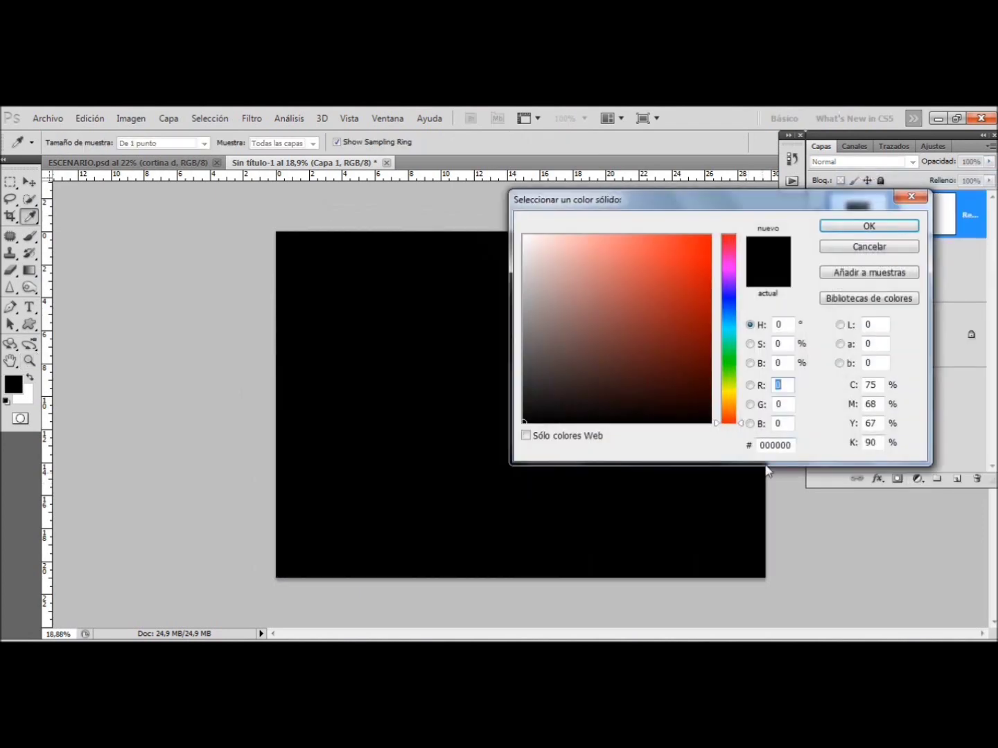
{"action": "left_click", "coordinate": [697, 291]}
{"action": "left_click", "coordinate": [701, 304]}
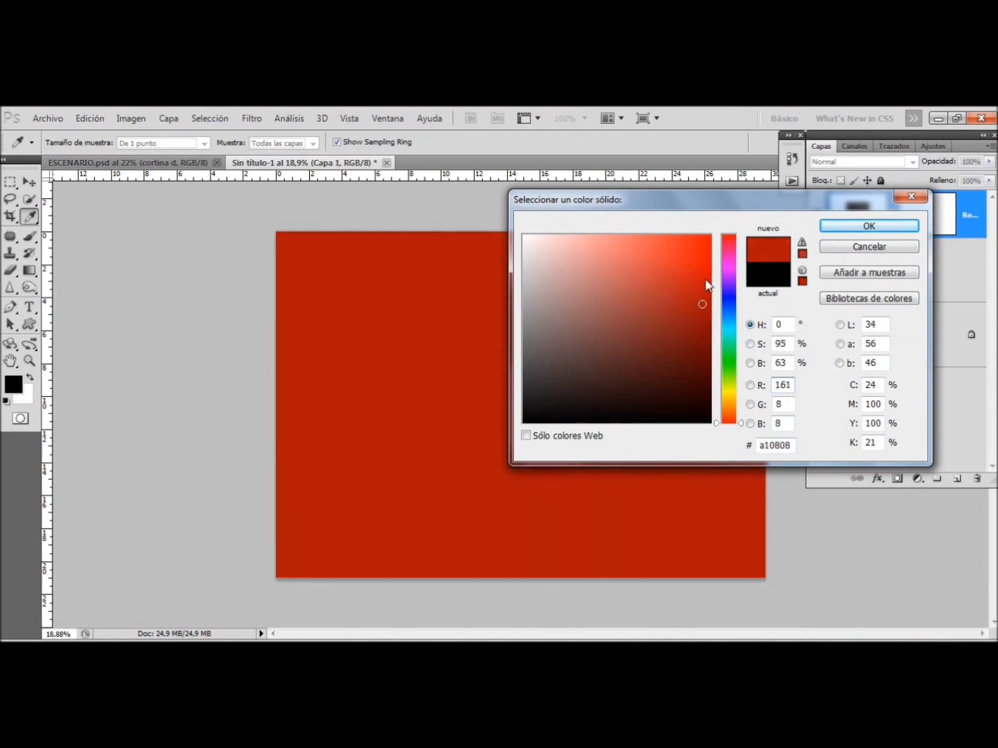
{"action": "left_click", "coordinate": [830, 227]}
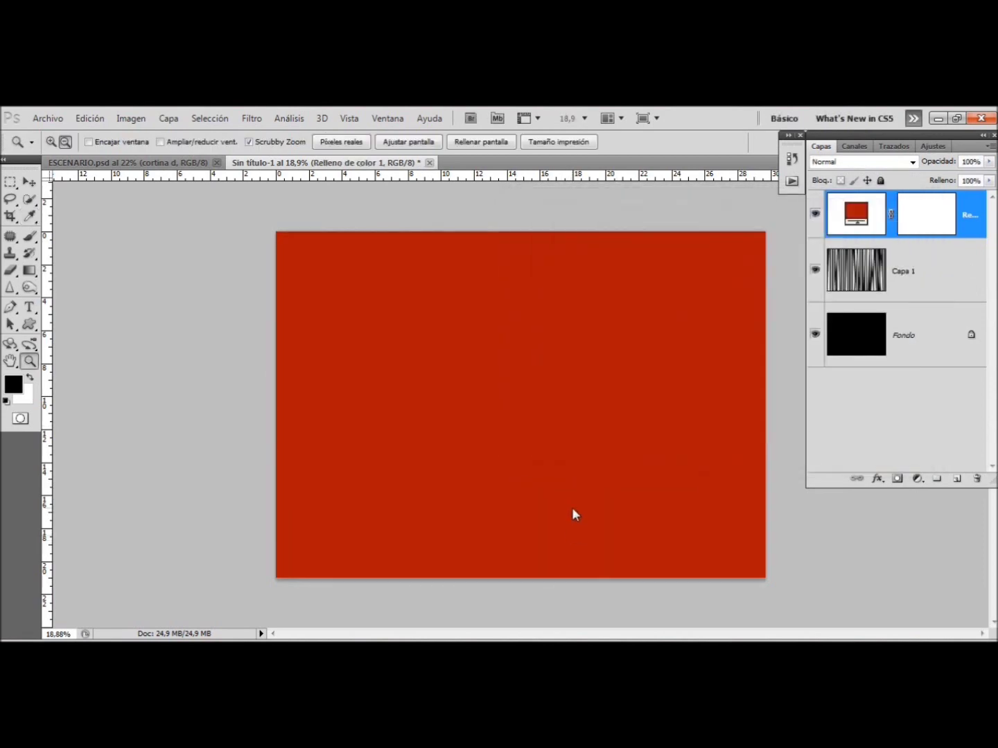
{"action": "left_click", "coordinate": [895, 164]}
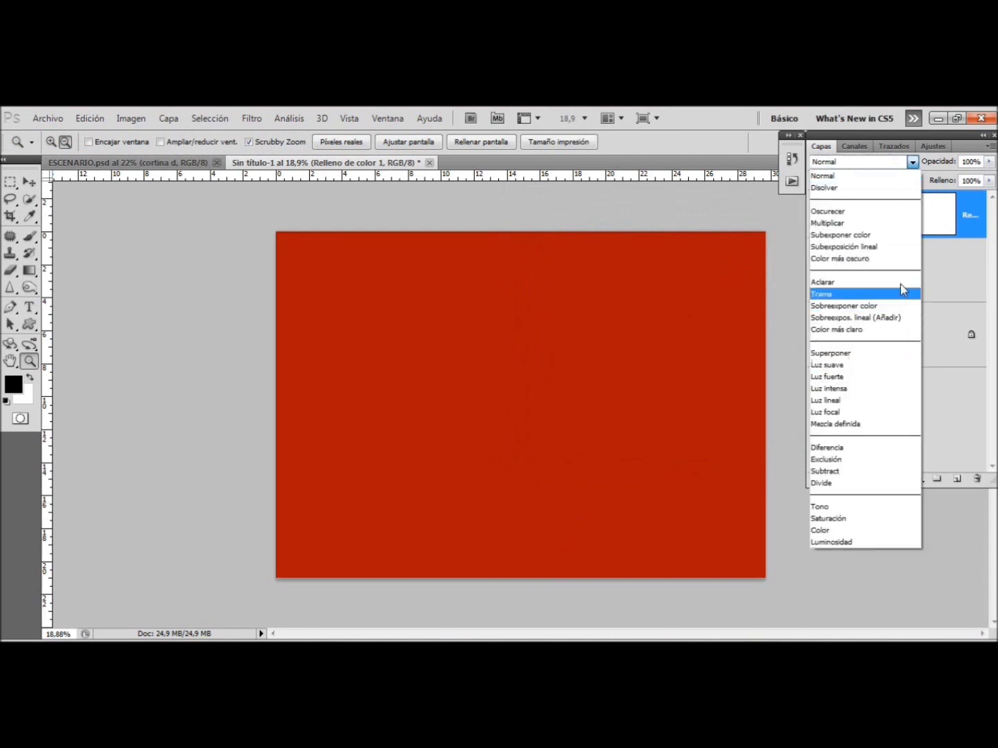
{"action": "left_click", "coordinate": [884, 223]}
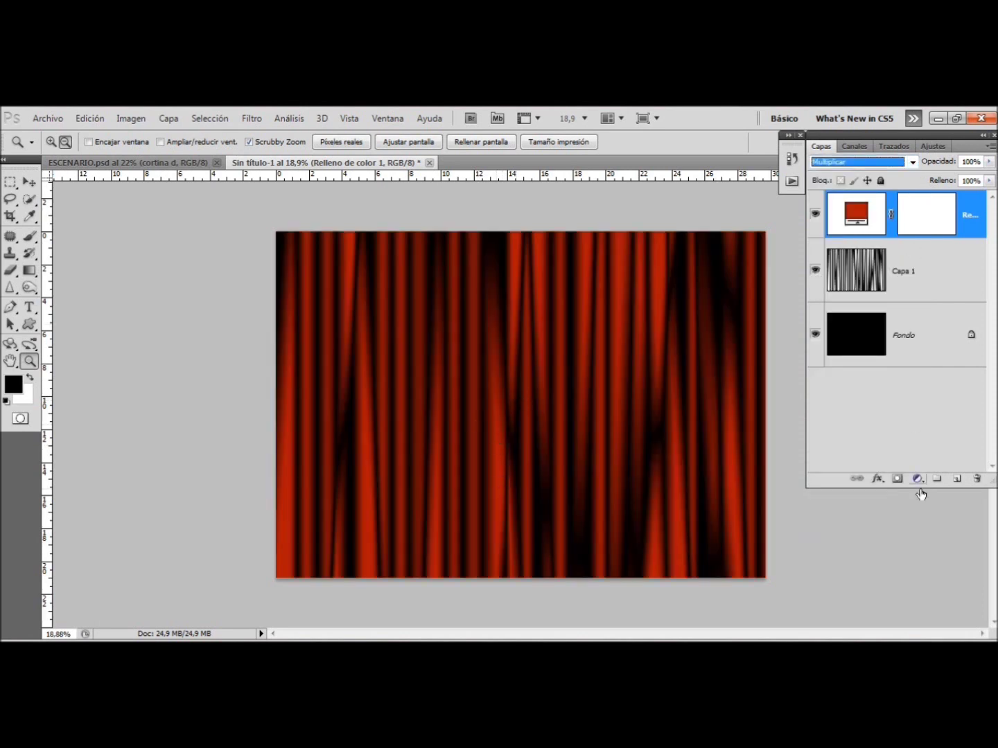
- Change the fill layer's colour to the brighter red e10909
{"action": "mouse_move", "coordinate": [492, 456]}
{"action": "left_mouse_down"}
{"action": "mouse_move", "coordinate": [528, 447]}
{"action": "mouse_move", "coordinate": [498, 449]}
{"action": "left_mouse_up"}
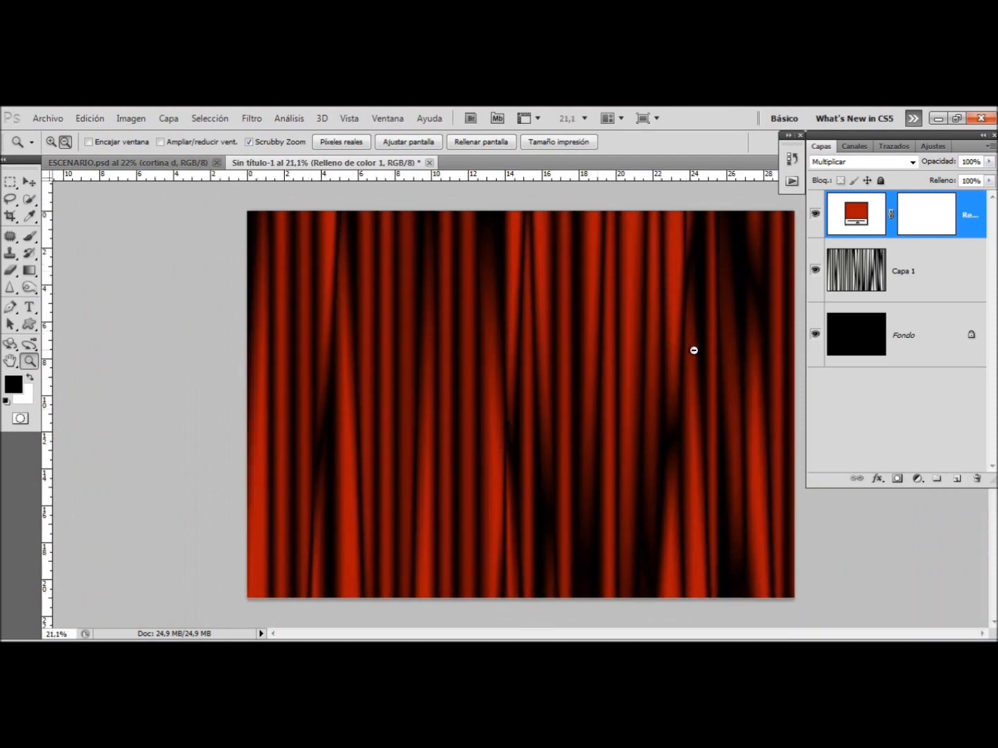
{"action": "left_click_drag", "start_coordinate": [545, 358], "coordinate": [563, 361]}
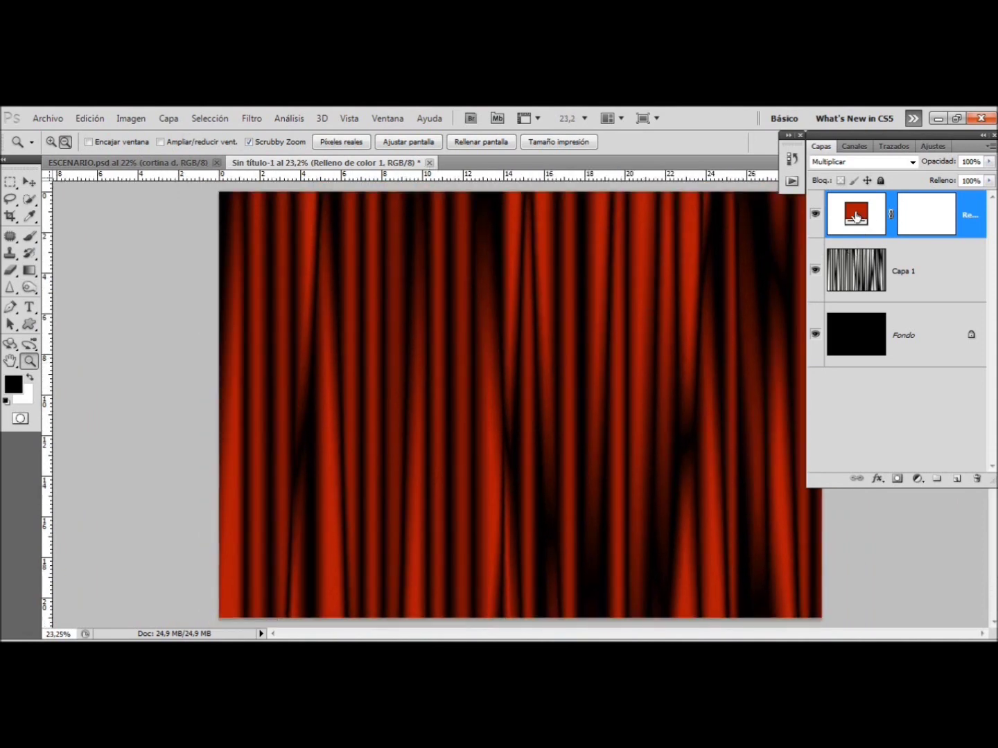
{"action": "double_click", "coordinate": [856, 217]}
{"action": "left_click", "coordinate": [700, 278]}
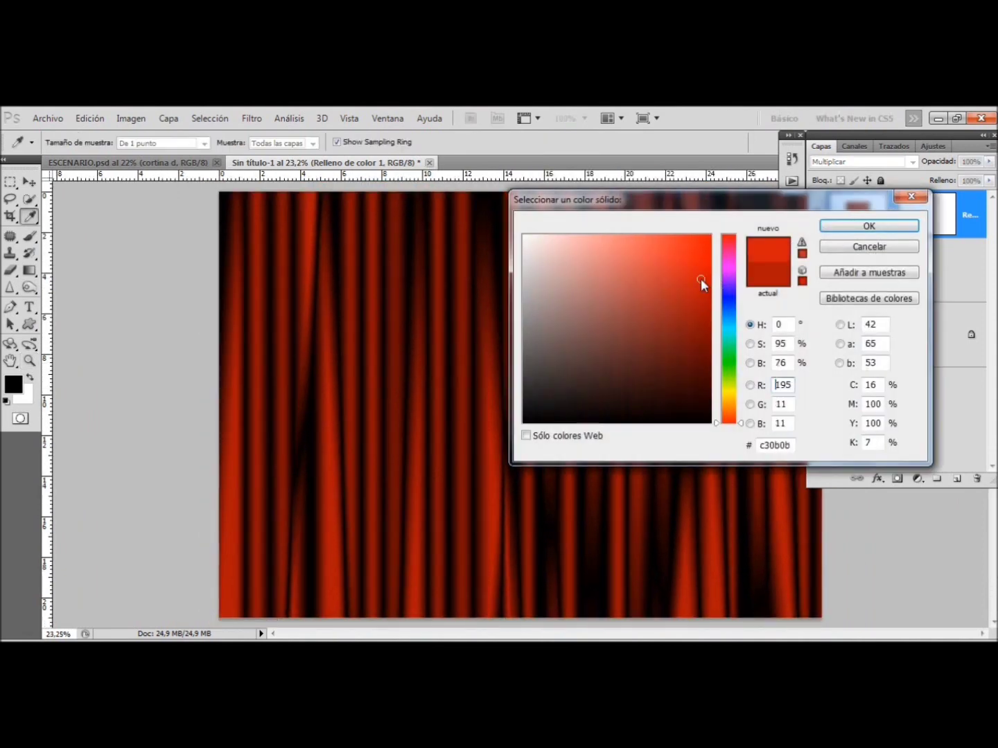
{"action": "left_click_drag", "start_coordinate": [699, 265], "coordinate": [702, 236]}
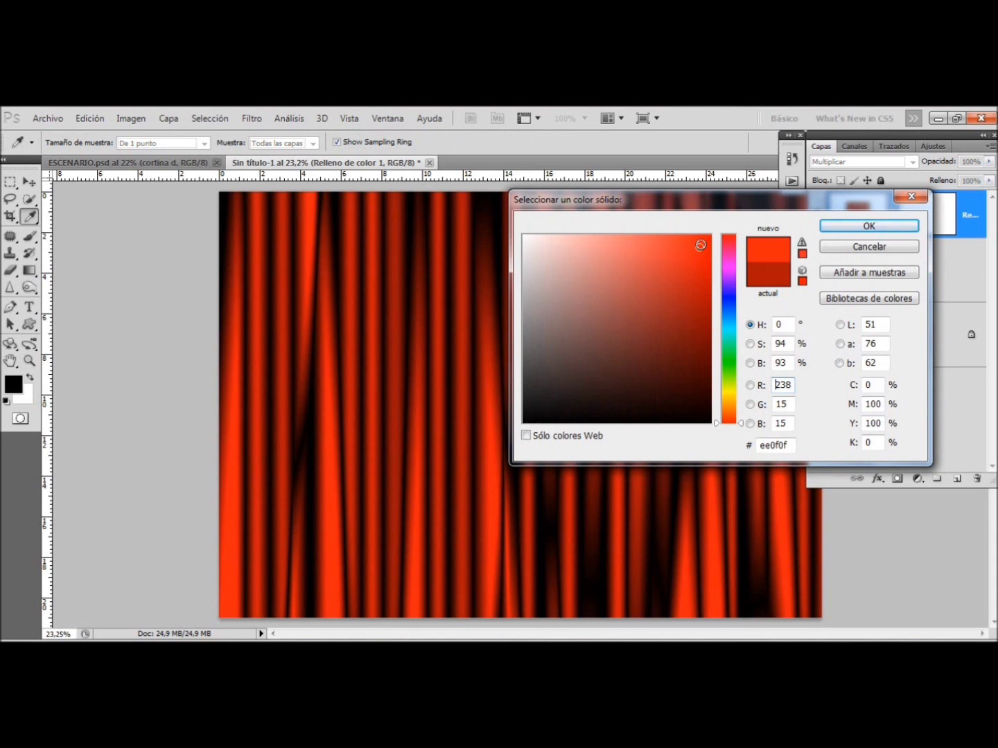
{"action": "left_click_drag", "start_coordinate": [698, 246], "coordinate": [703, 275]}
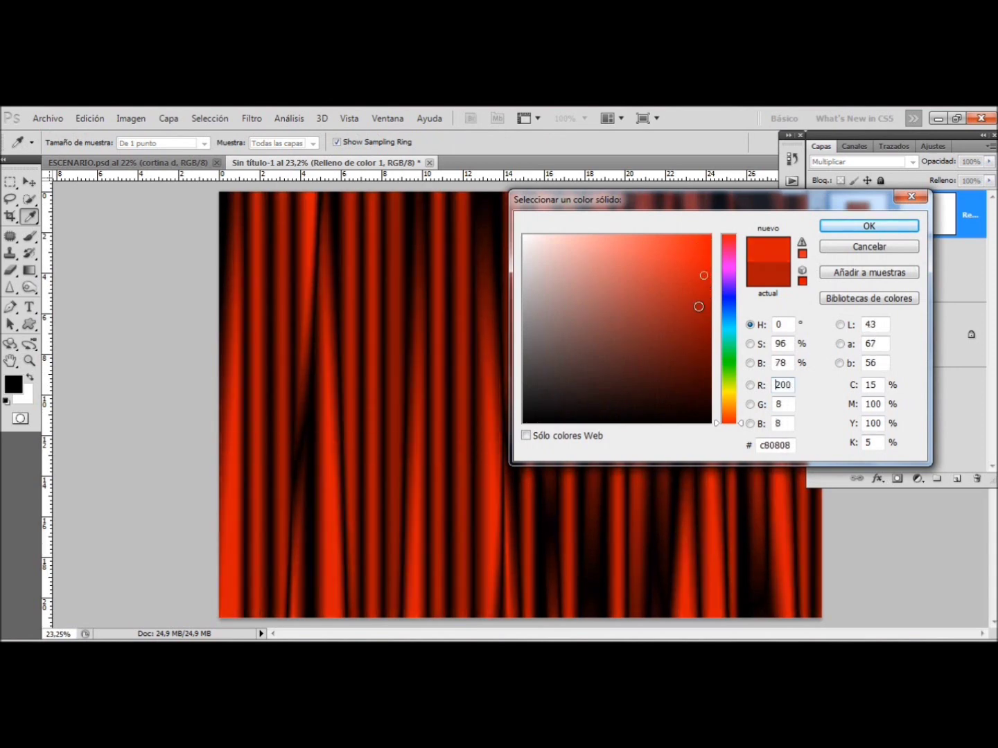
{"action": "left_click", "coordinate": [703, 257]}
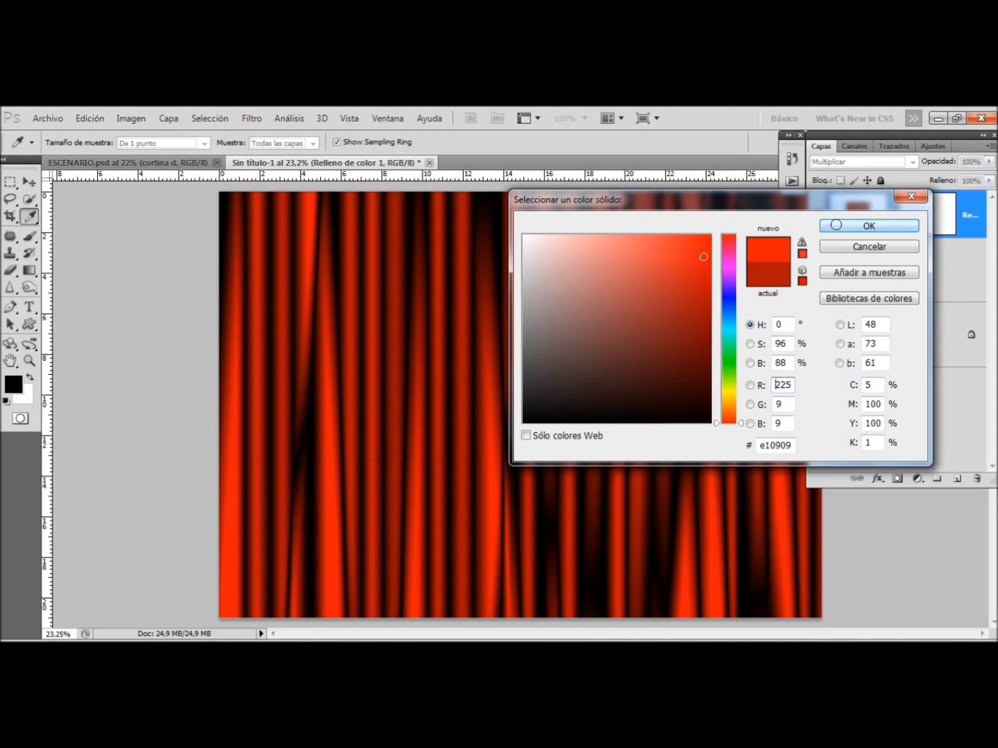
{"action": "left_click", "coordinate": [869, 226]}
{"action": "key", "text": "z"}
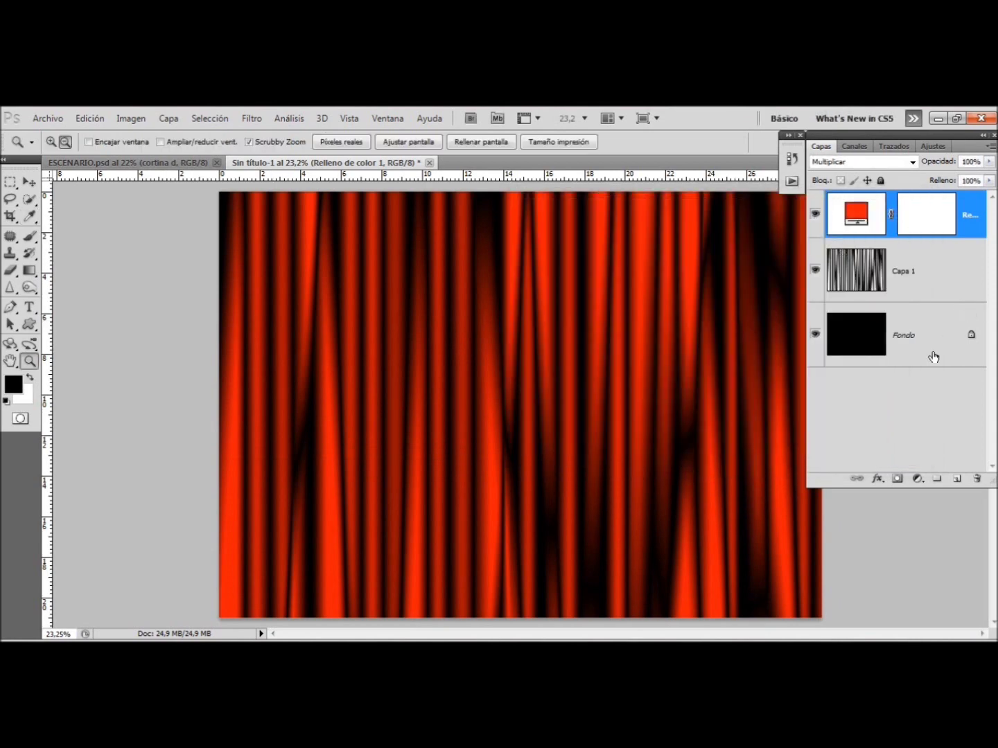
- Add a Pattern fill layer and reset the pattern list to defaults
{"action": "left_click", "coordinate": [919, 481]}
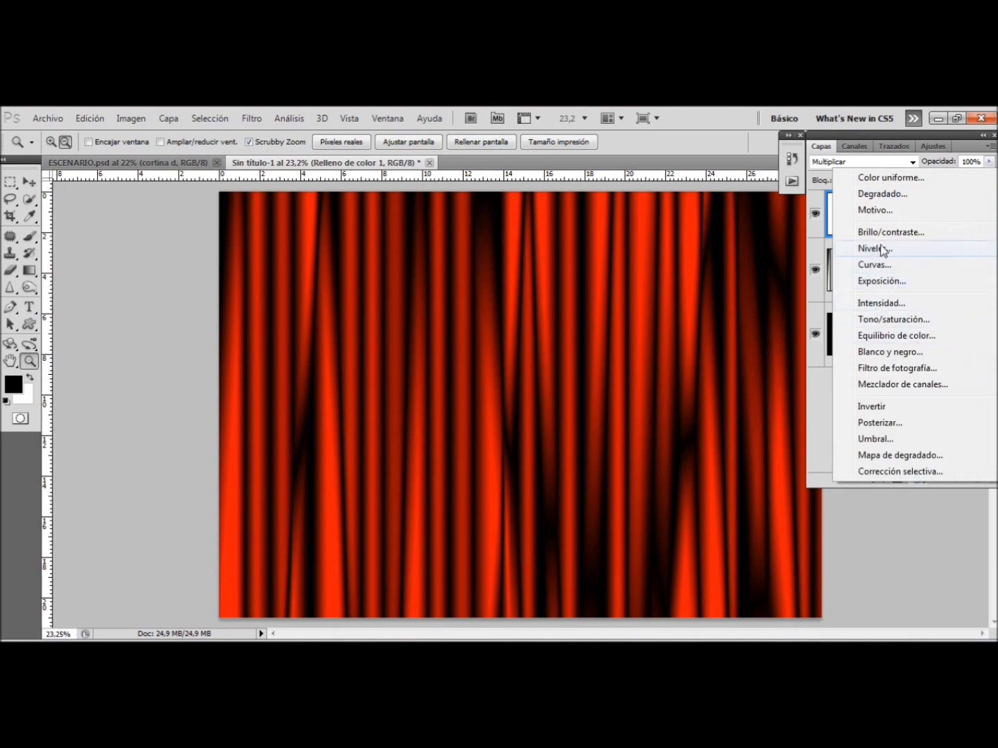
{"action": "left_click", "coordinate": [888, 211]}
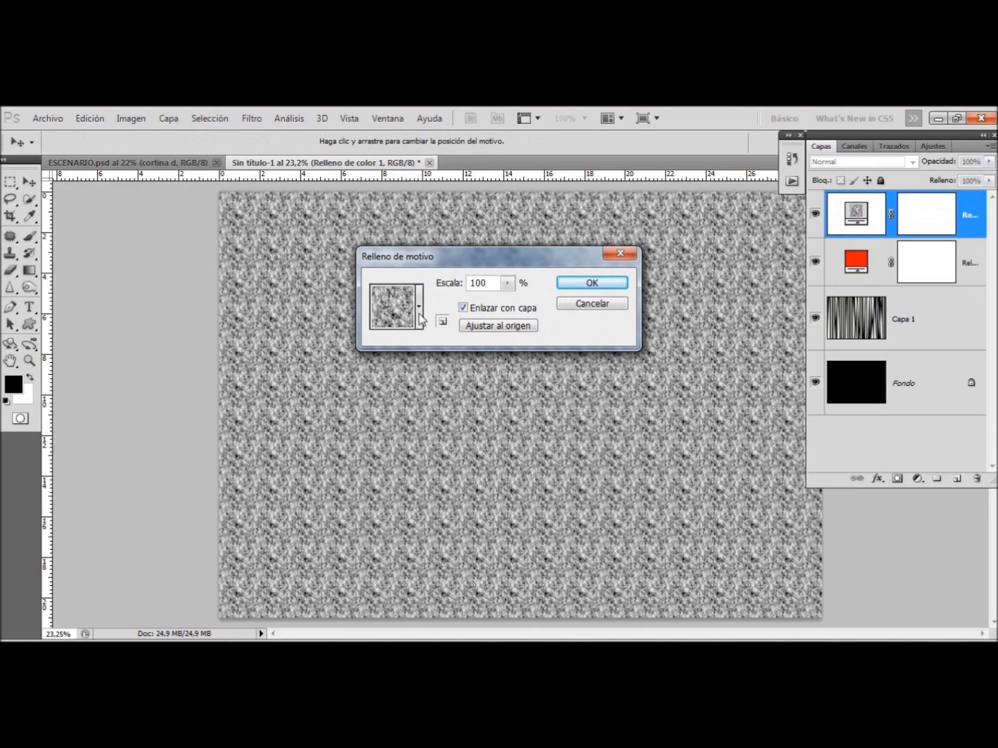
{"action": "left_click", "coordinate": [419, 313]}
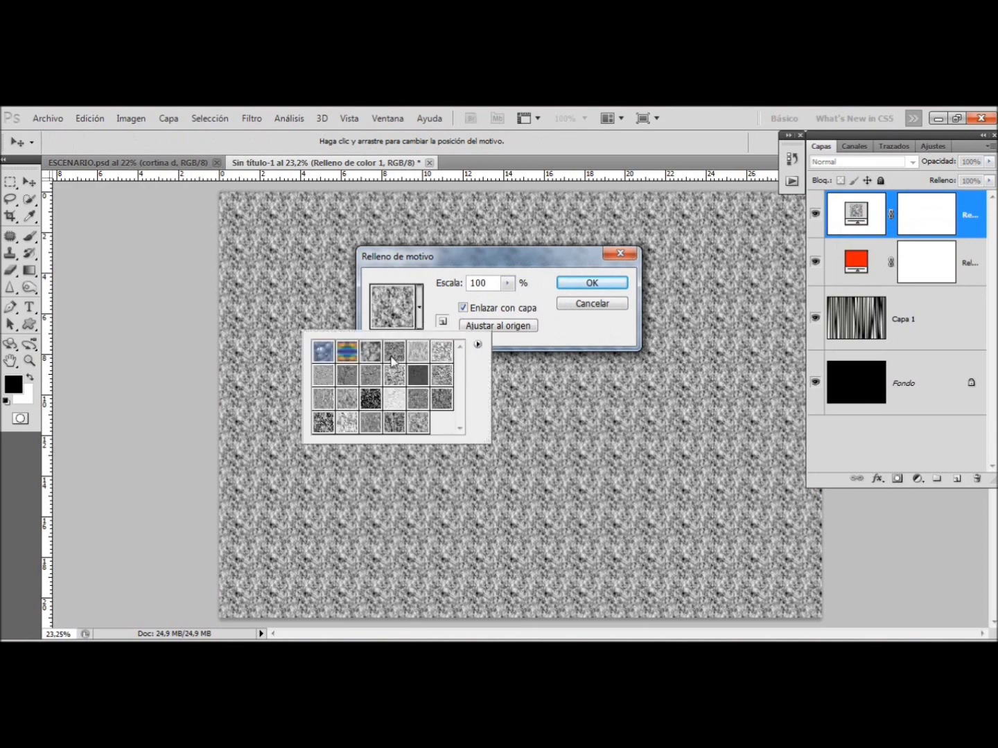
{"action": "left_click", "coordinate": [477, 345]}
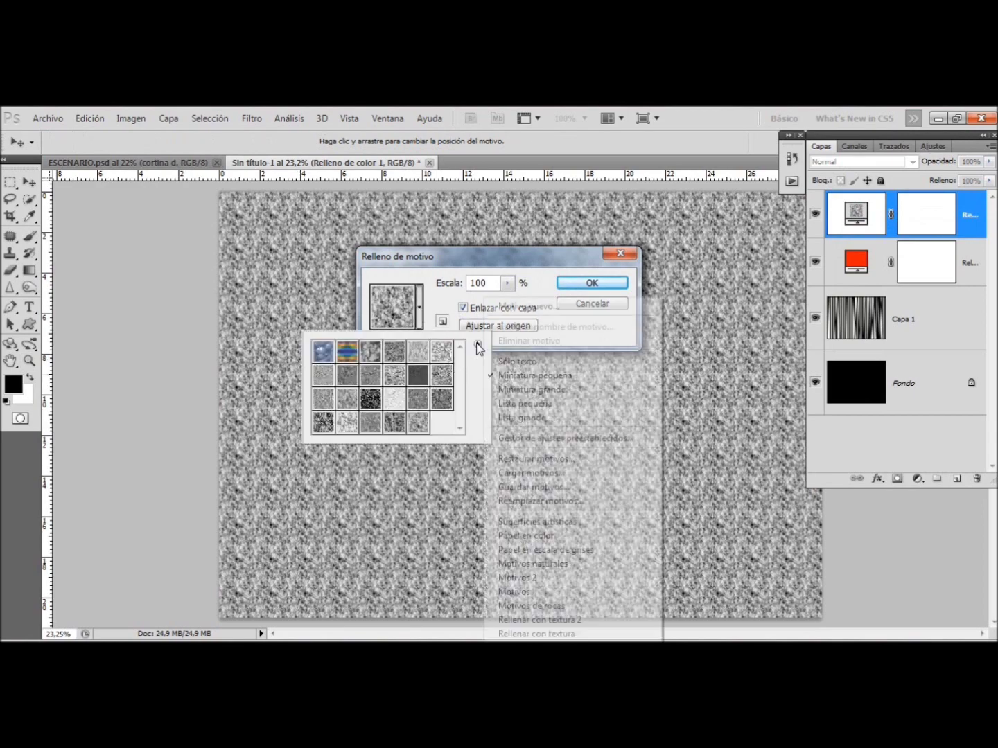
{"action": "left_click", "coordinate": [551, 461]}
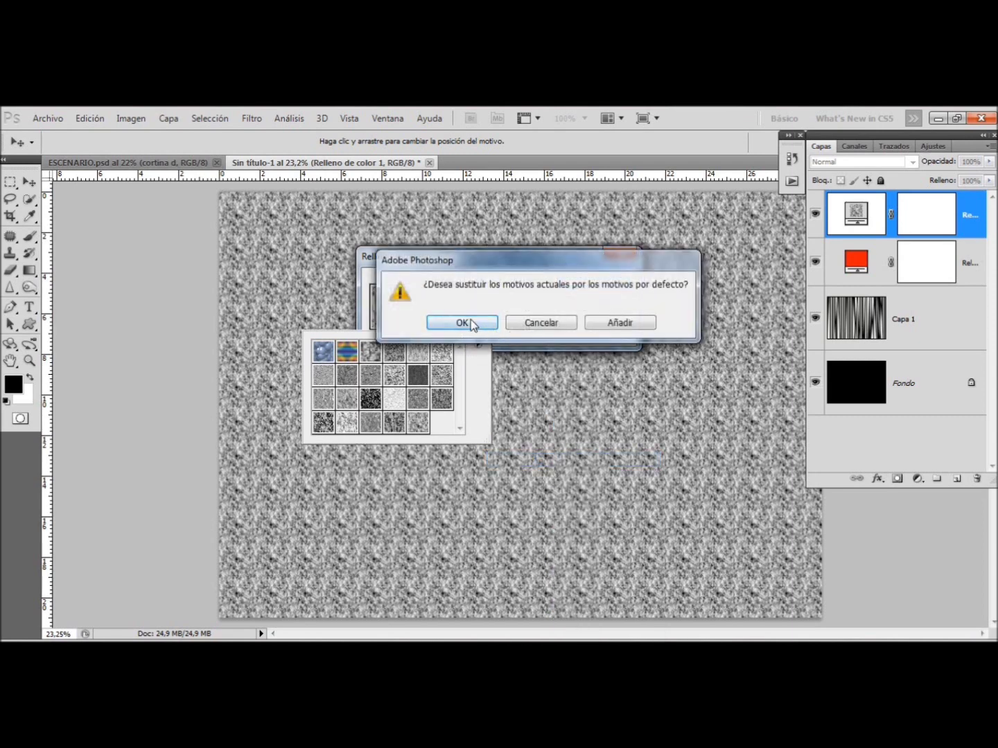
{"action": "left_click", "coordinate": [468, 323]}
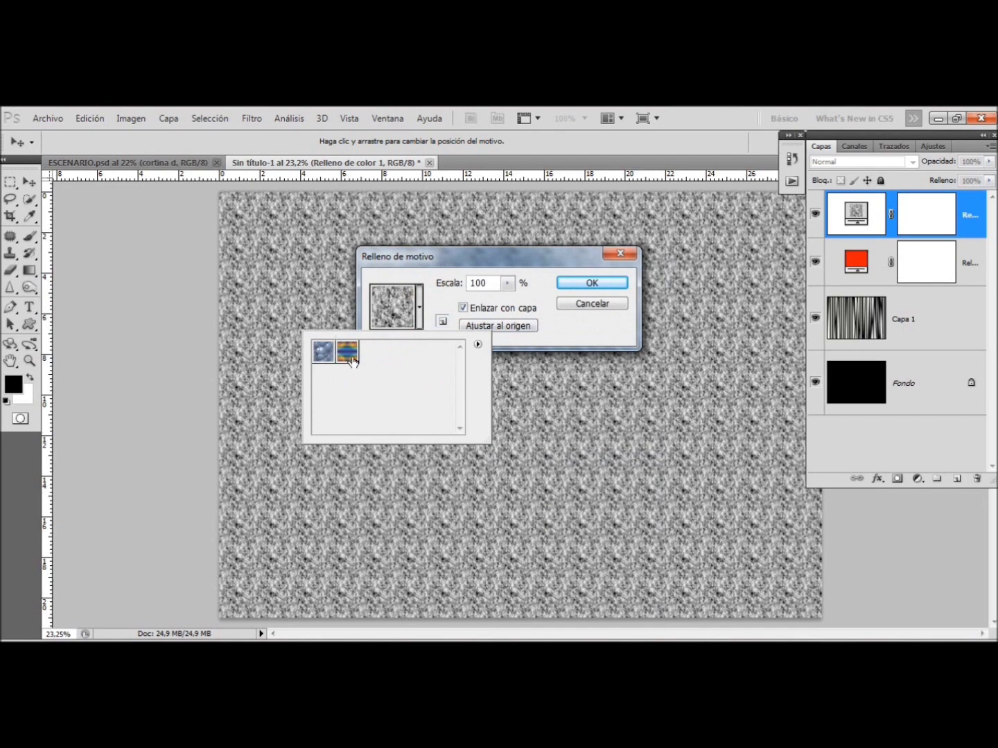
- Append the Rellenar con textura library and apply the Arpillera burlap pattern
{"action": "left_click", "coordinate": [477, 344]}
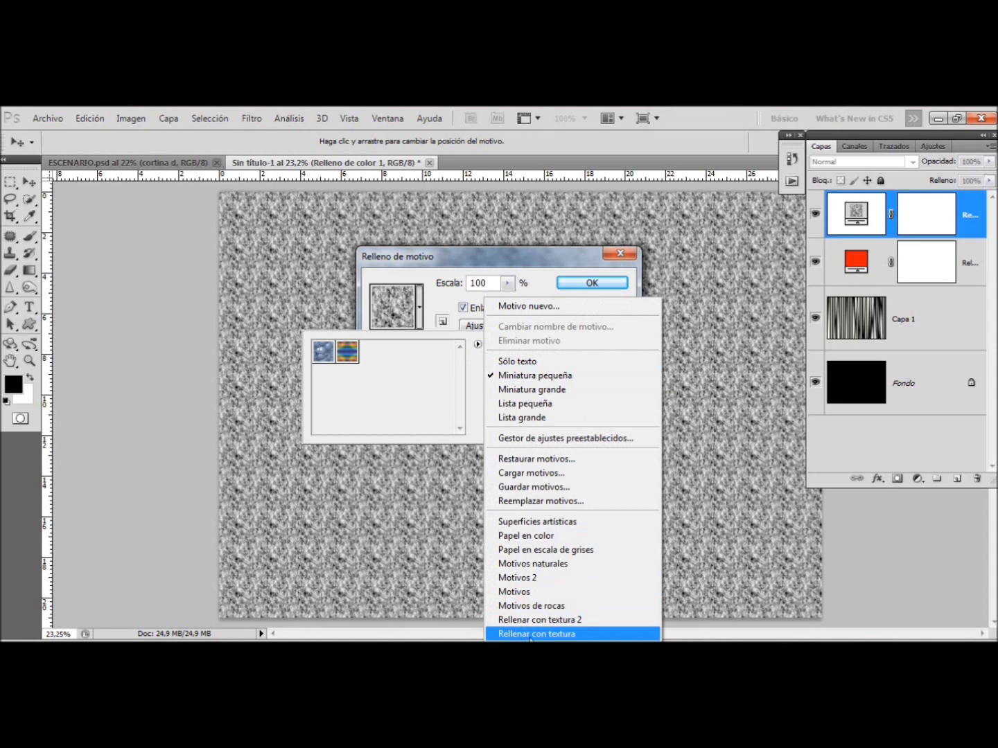
{"action": "left_click", "coordinate": [523, 635]}
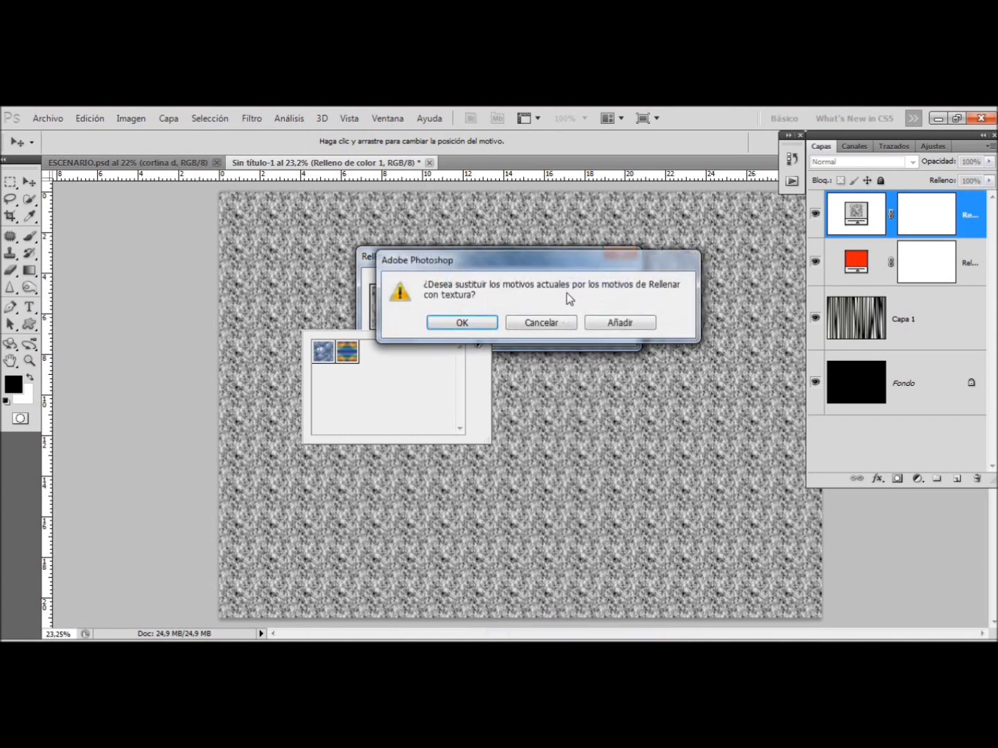
{"action": "left_click", "coordinate": [617, 323]}
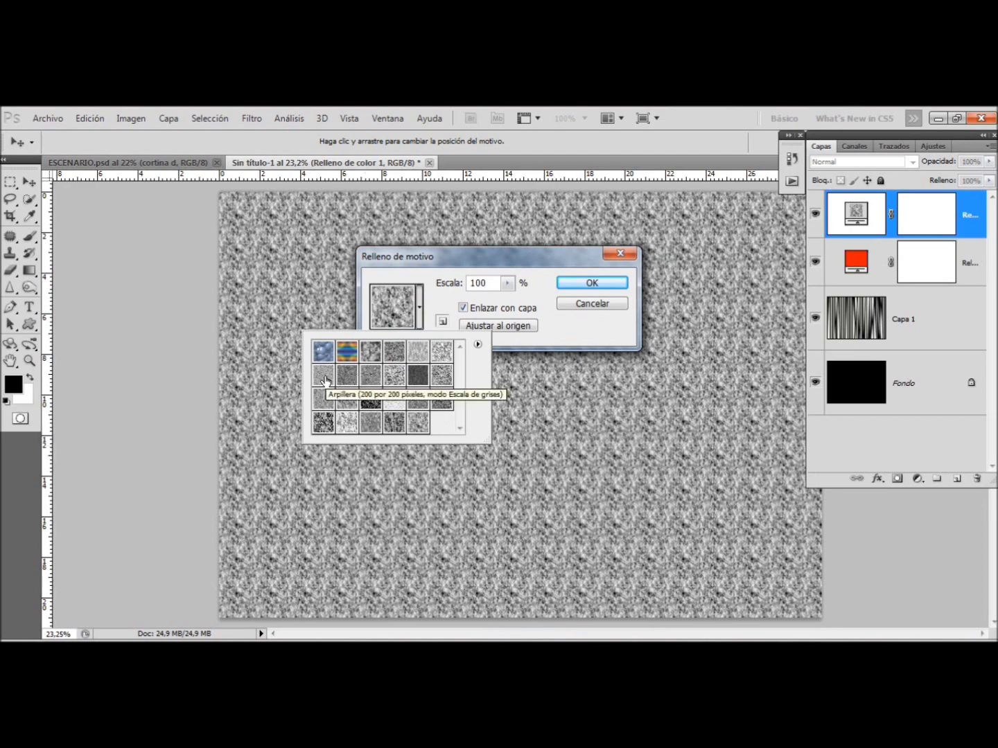
{"action": "left_click", "coordinate": [324, 376]}
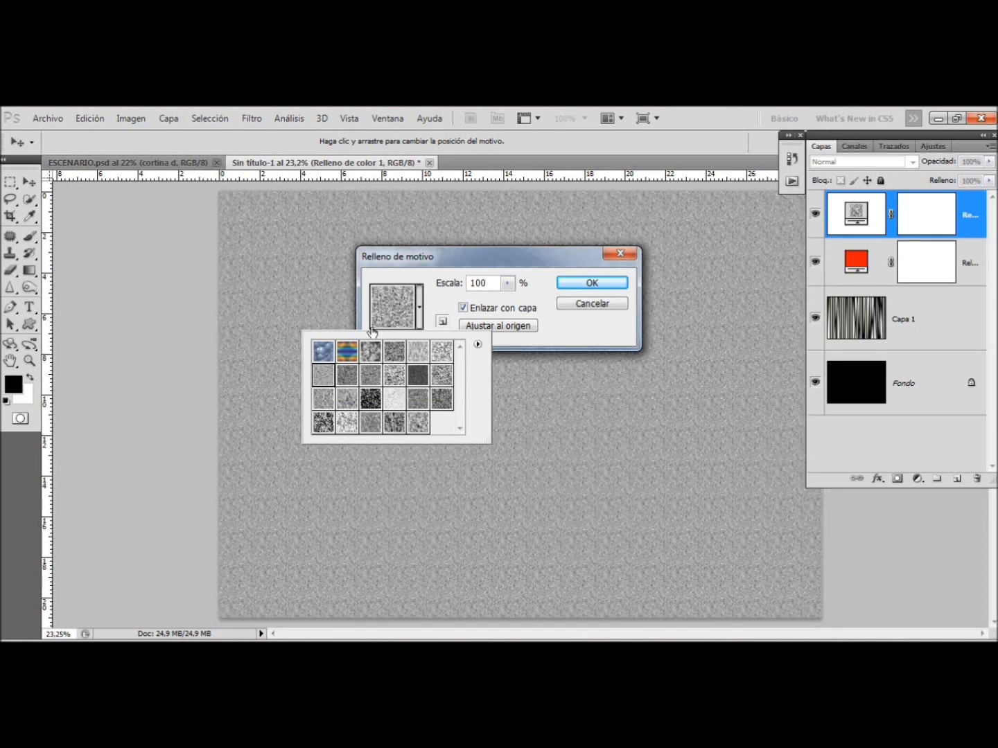
{"action": "left_click", "coordinate": [572, 284]}
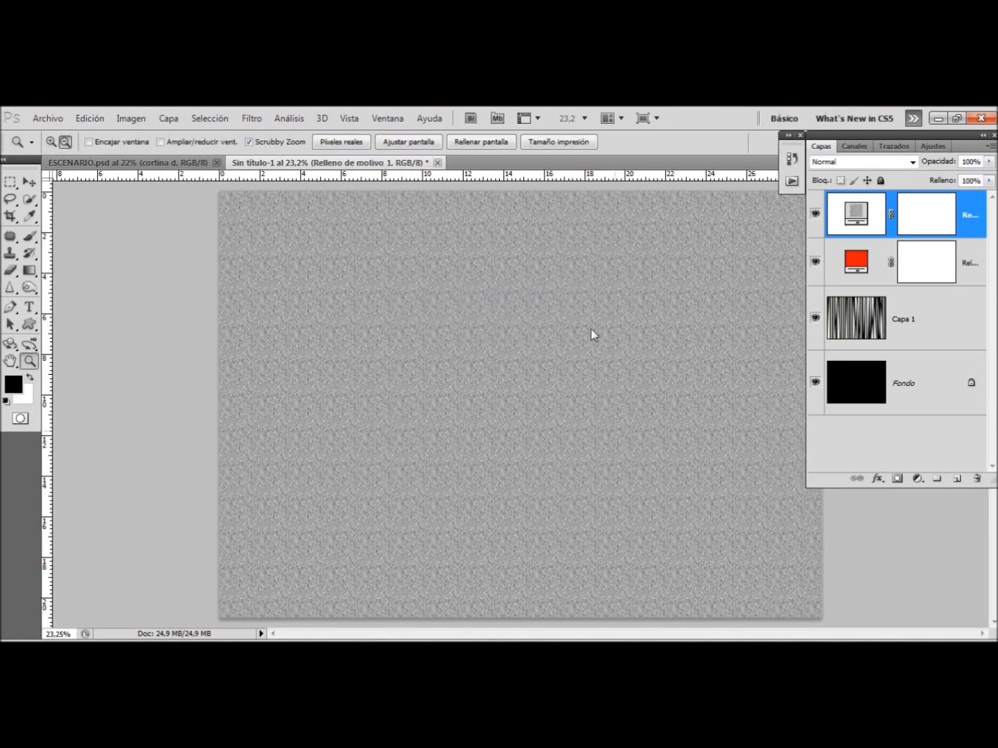
- Set the burlap texture layer to Overlay at 52% opacity
{"action": "left_click", "coordinate": [894, 163]}
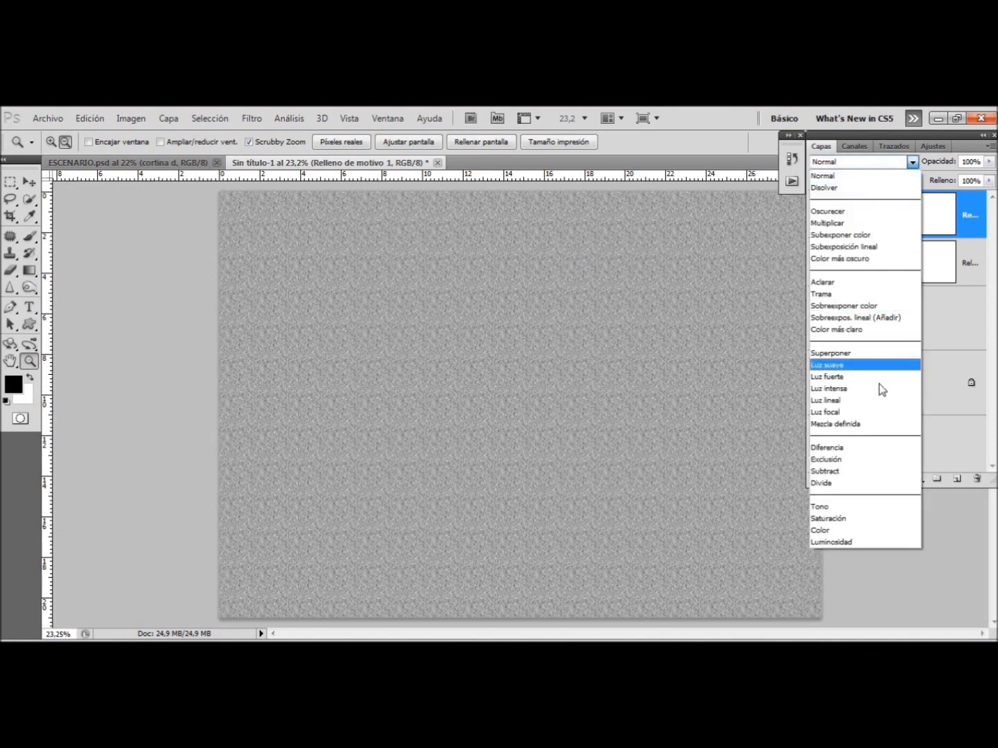
{"action": "left_click", "coordinate": [874, 357]}
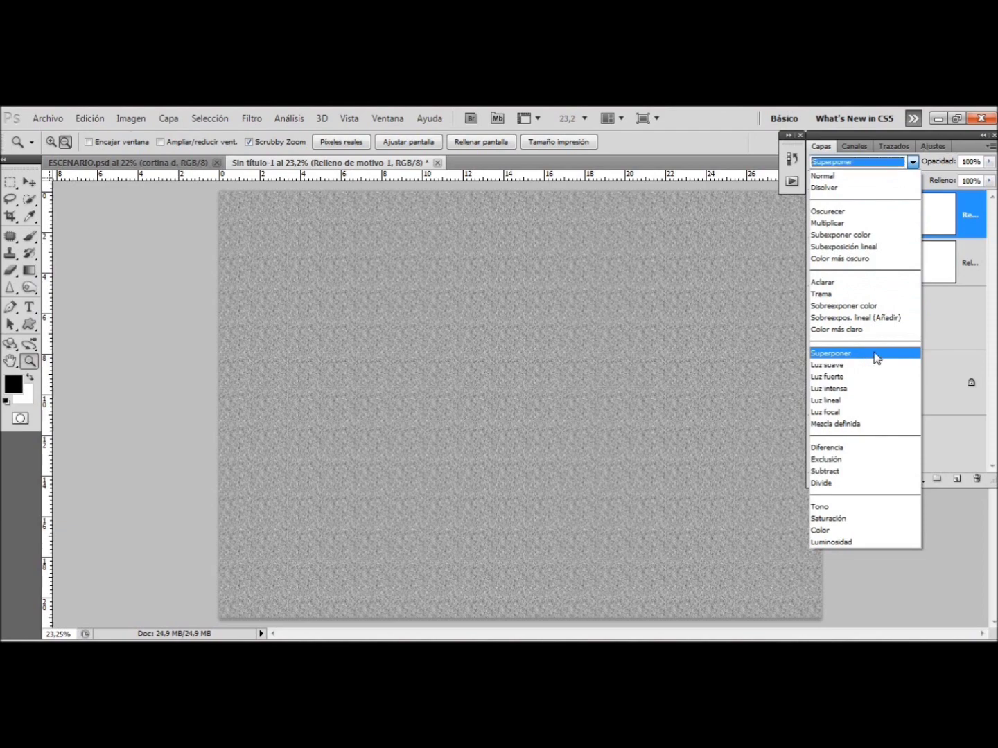
{"action": "left_click_drag", "start_coordinate": [446, 361], "coordinate": [516, 374]}
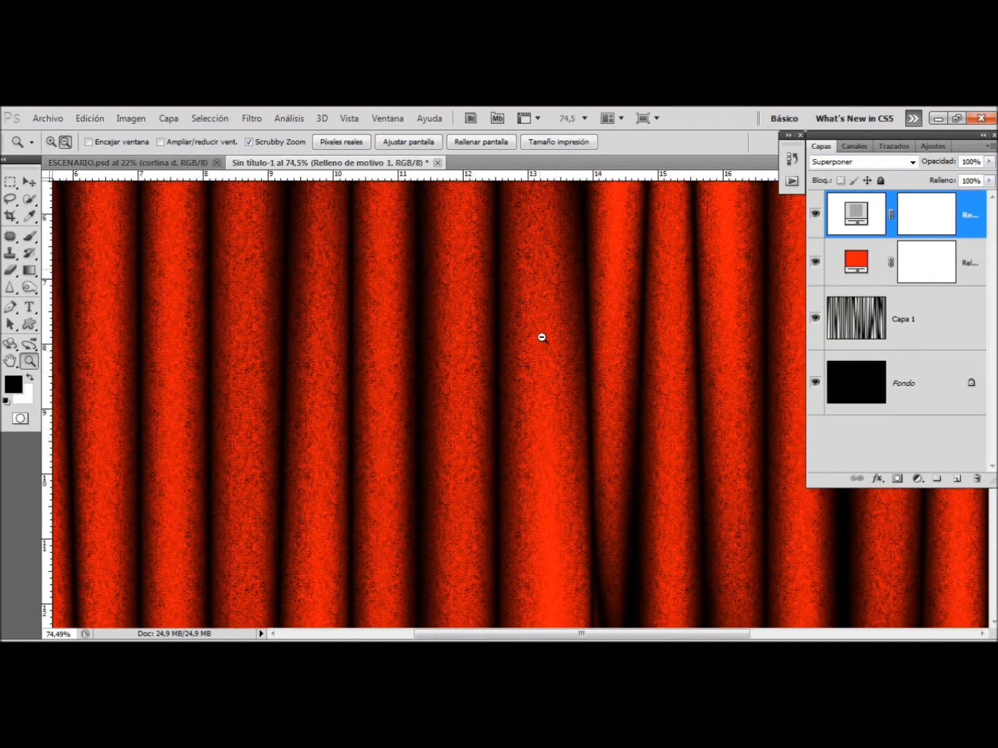
{"action": "left_click", "coordinate": [989, 161]}
{"action": "left_click_drag", "start_coordinate": [988, 178], "coordinate": [956, 180]}
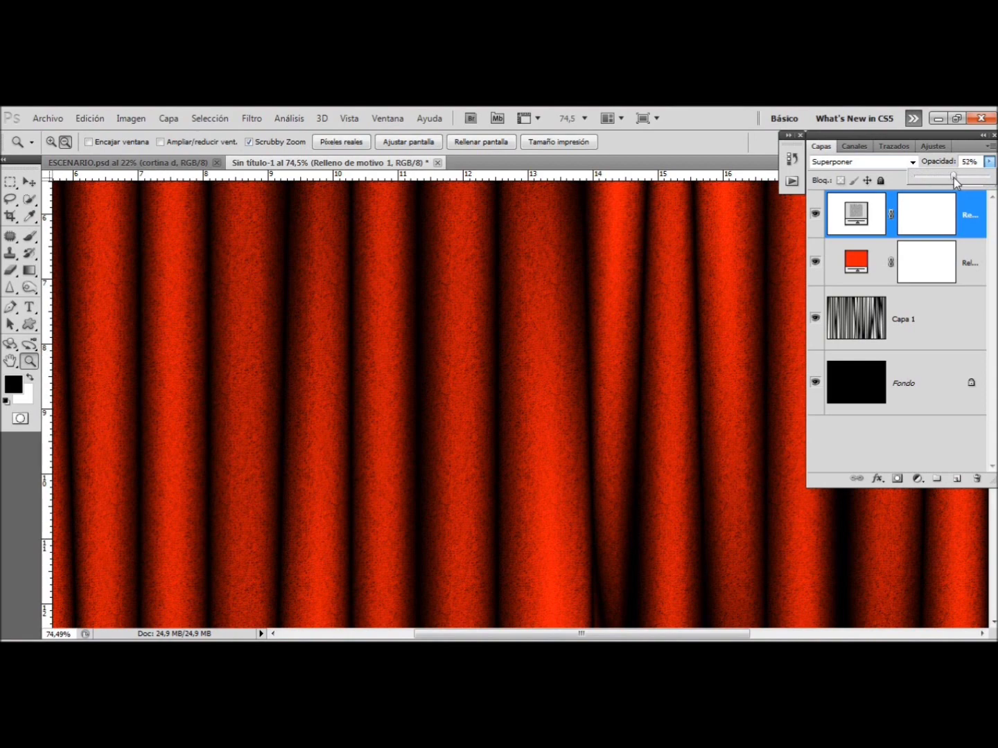
{"action": "left_click", "coordinate": [967, 217]}
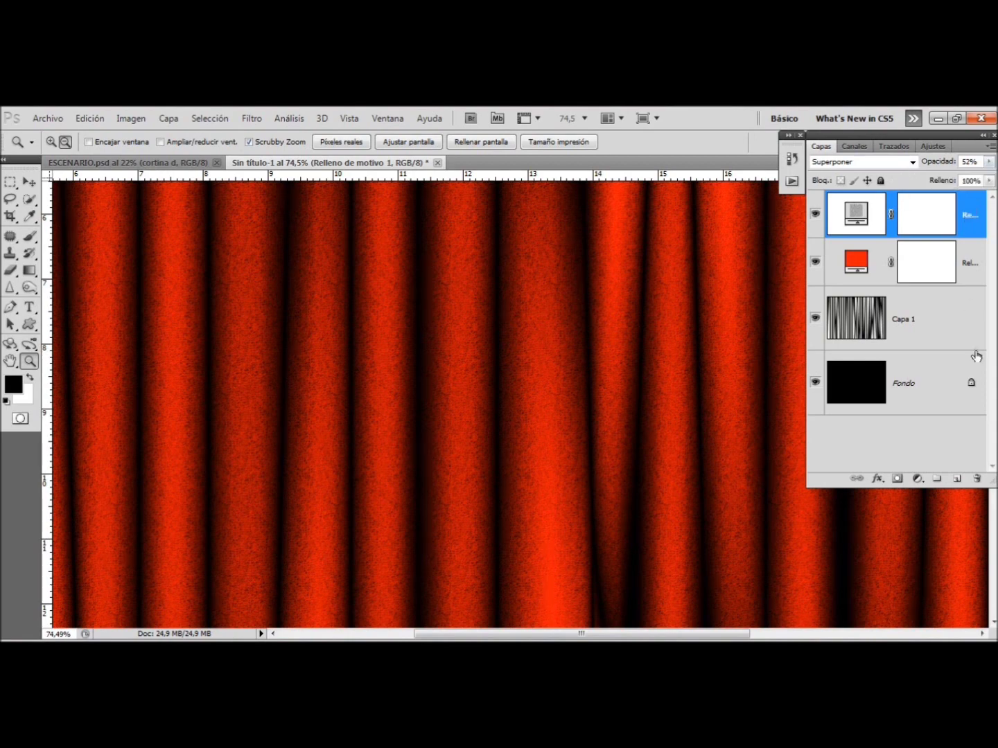
{"action": "mouse_move", "coordinate": [627, 376]}
{"action": "left_mouse_down"}
{"action": "mouse_move", "coordinate": [489, 395]}
{"action": "mouse_move", "coordinate": [577, 382]}
{"action": "left_mouse_up"}
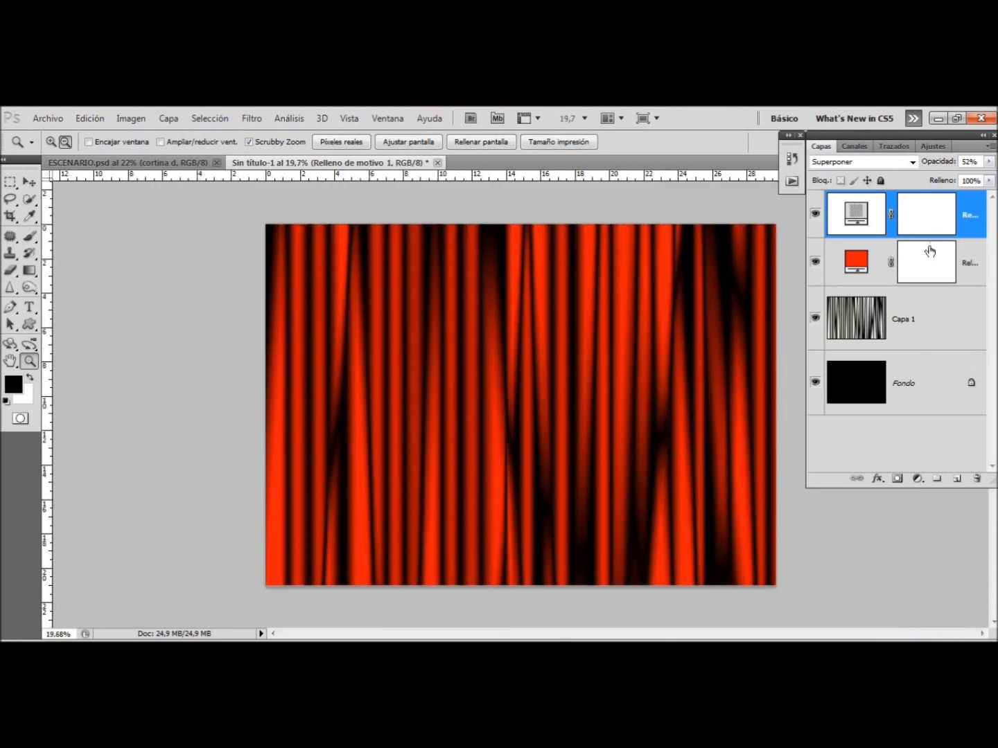
{"action": "left_click", "coordinate": [974, 263], "text": "shift"}
- Merge the pattern, red fill and Capa 1 layers into Relleno de motivo 1
{"action": "left_click", "coordinate": [975, 329], "text": "shift"}
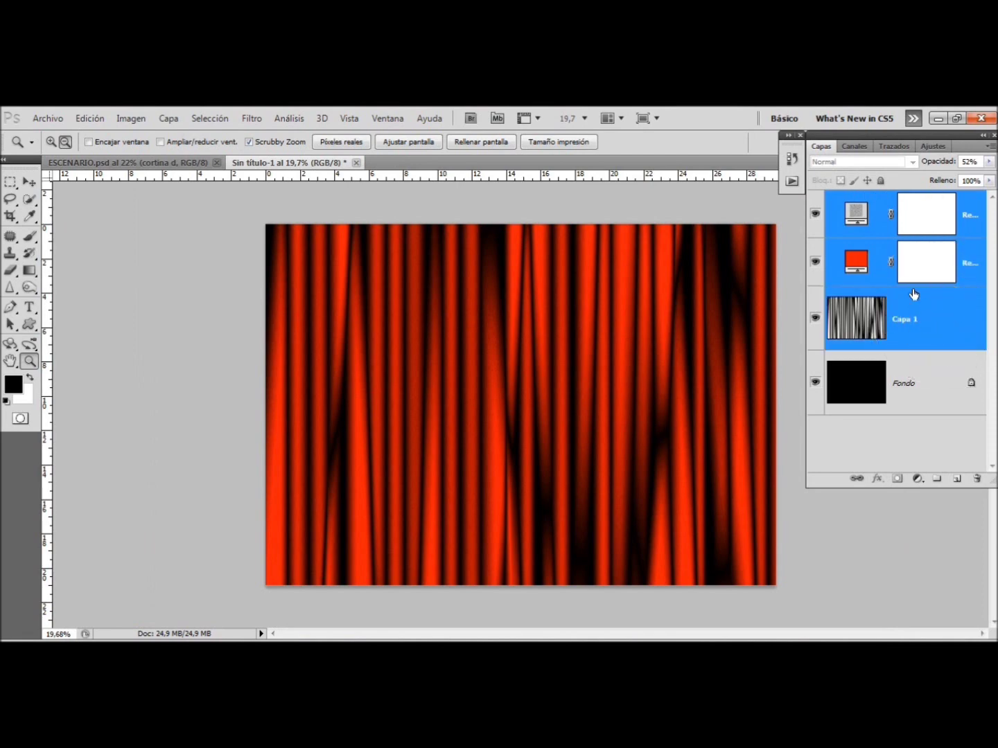
{"action": "key", "text": "ctrl+e"}
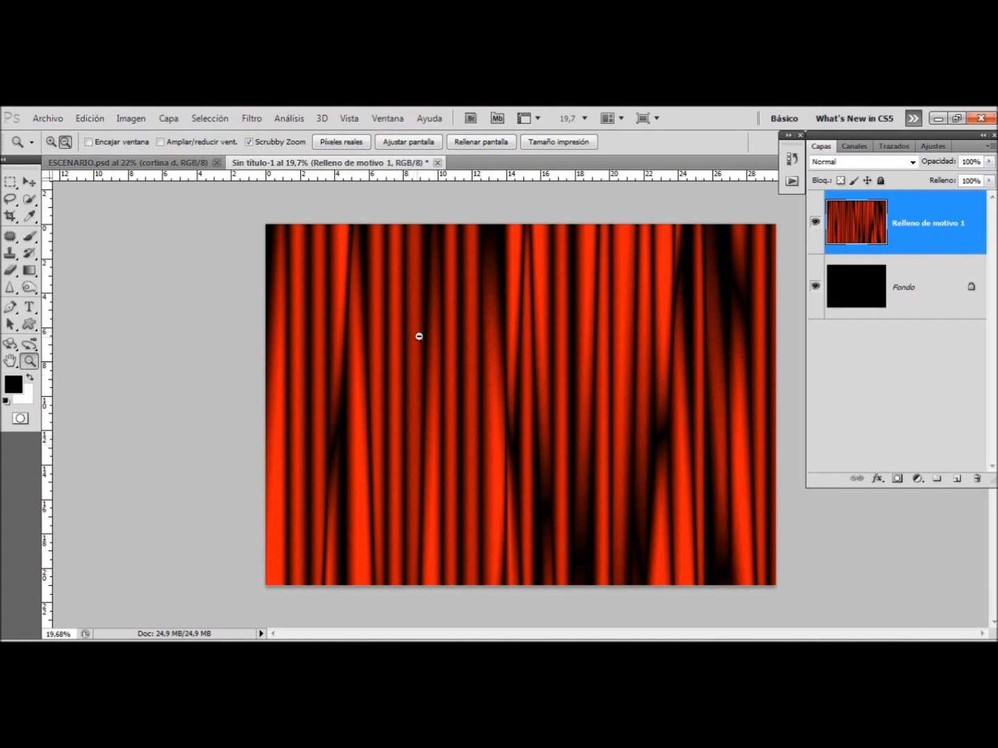
{"action": "left_click_drag", "start_coordinate": [456, 337], "coordinate": [472, 352]}
{"action": "mouse_move", "coordinate": [414, 390]}
{"action": "left_mouse_down"}
{"action": "mouse_move", "coordinate": [405, 392]}
{"action": "mouse_move", "coordinate": [406, 358]}
{"action": "left_mouse_up"}
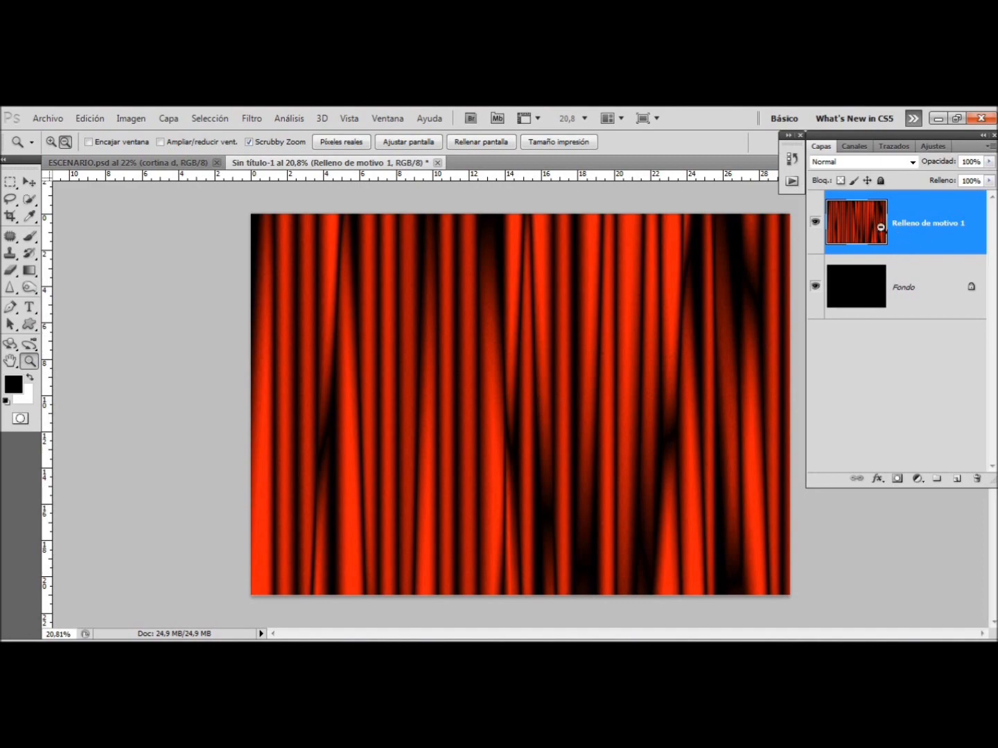
{"action": "mouse_move", "coordinate": [587, 363]}
{"action": "left_mouse_down"}
{"action": "mouse_move", "coordinate": [653, 359]}
{"action": "mouse_move", "coordinate": [584, 367]}
{"action": "mouse_move", "coordinate": [610, 395]}
{"action": "left_mouse_up"}
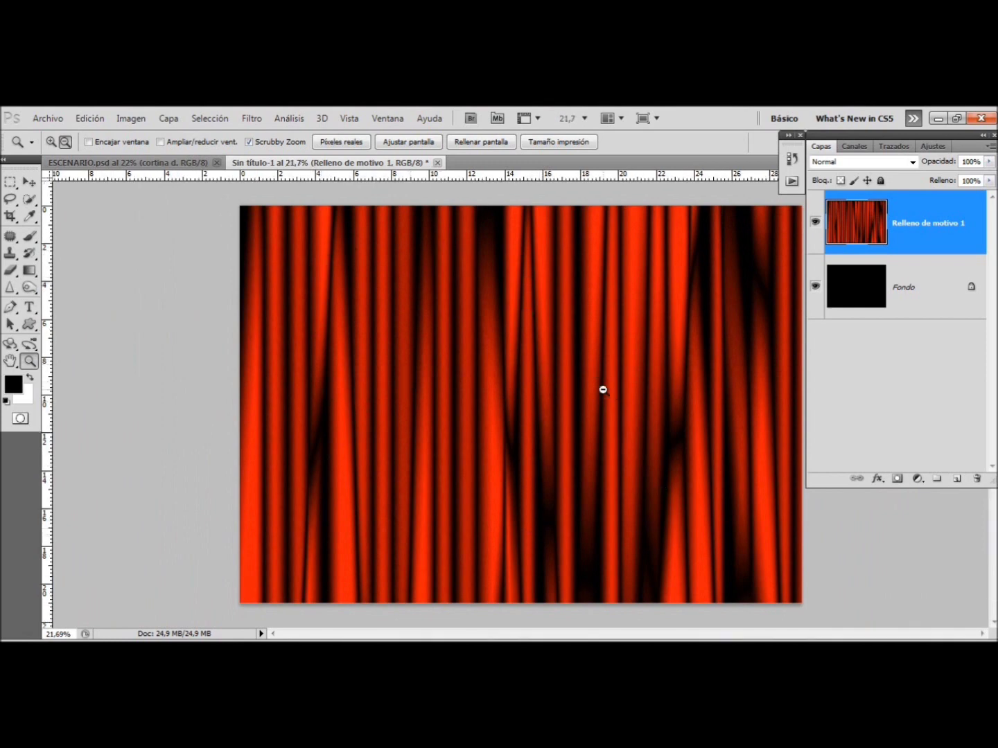
{"action": "left_click", "coordinate": [815, 223]}
{"action": "left_click", "coordinate": [815, 223]}
- Select and delete the left half of the curtain layer
{"action": "left_click", "coordinate": [11, 185]}
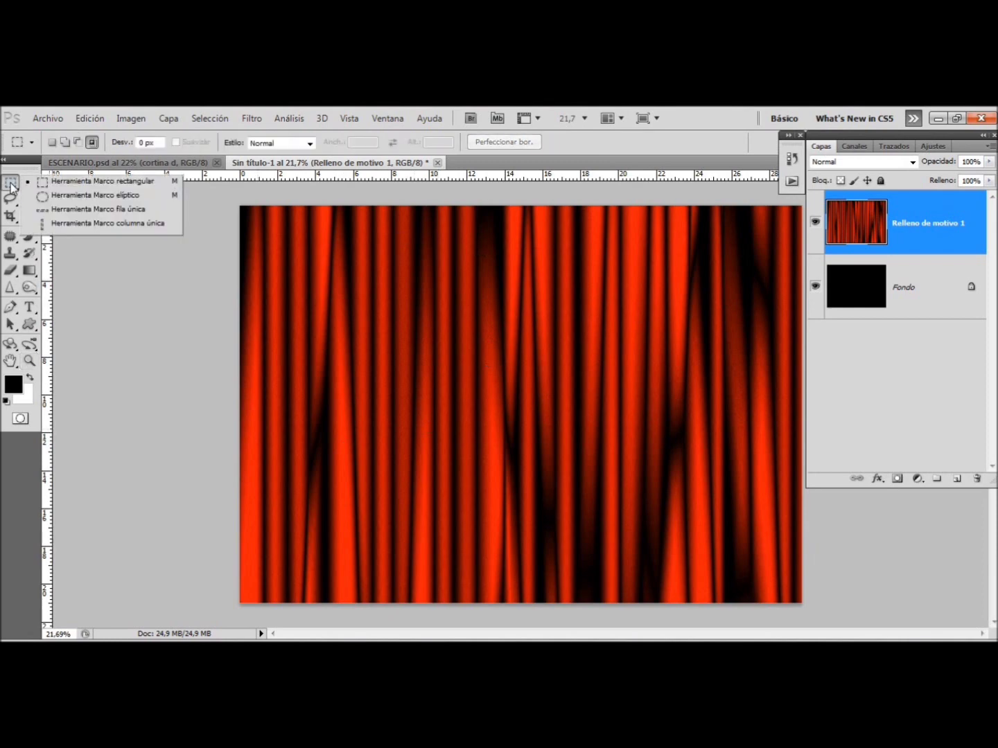
{"action": "left_click", "coordinate": [112, 183]}
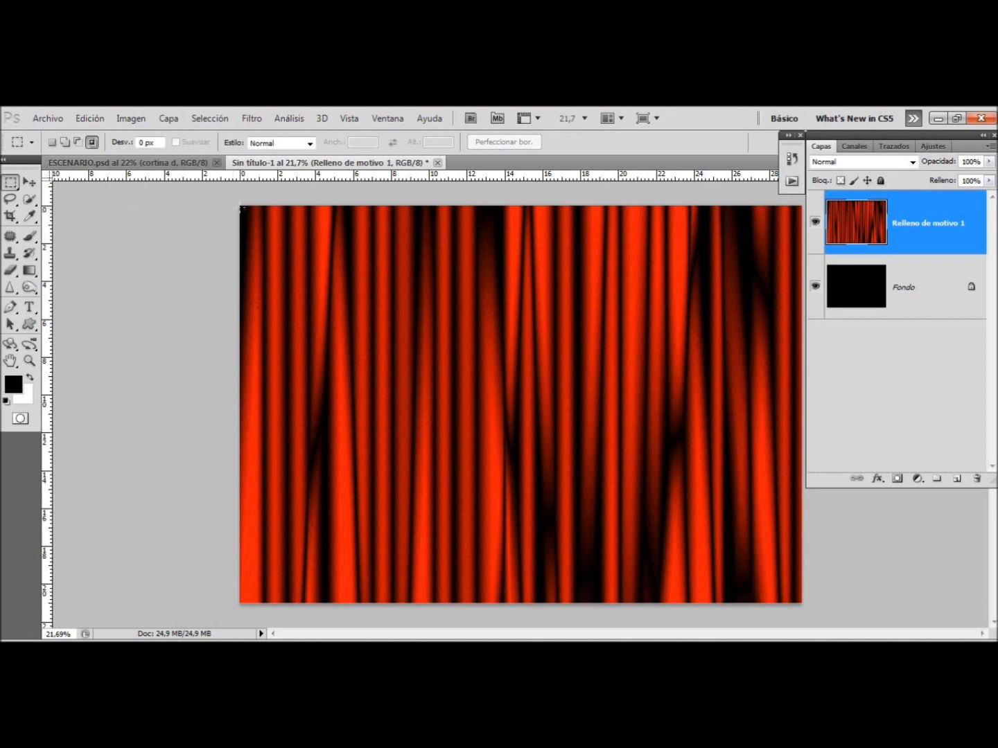
{"action": "mouse_move", "coordinate": [236, 207]}
{"action": "left_mouse_down"}
{"action": "mouse_move", "coordinate": [535, 600]}
{"action": "mouse_move", "coordinate": [524, 599]}
{"action": "left_mouse_up"}
{"action": "left_click_drag", "start_coordinate": [525, 599], "coordinate": [526, 601]}
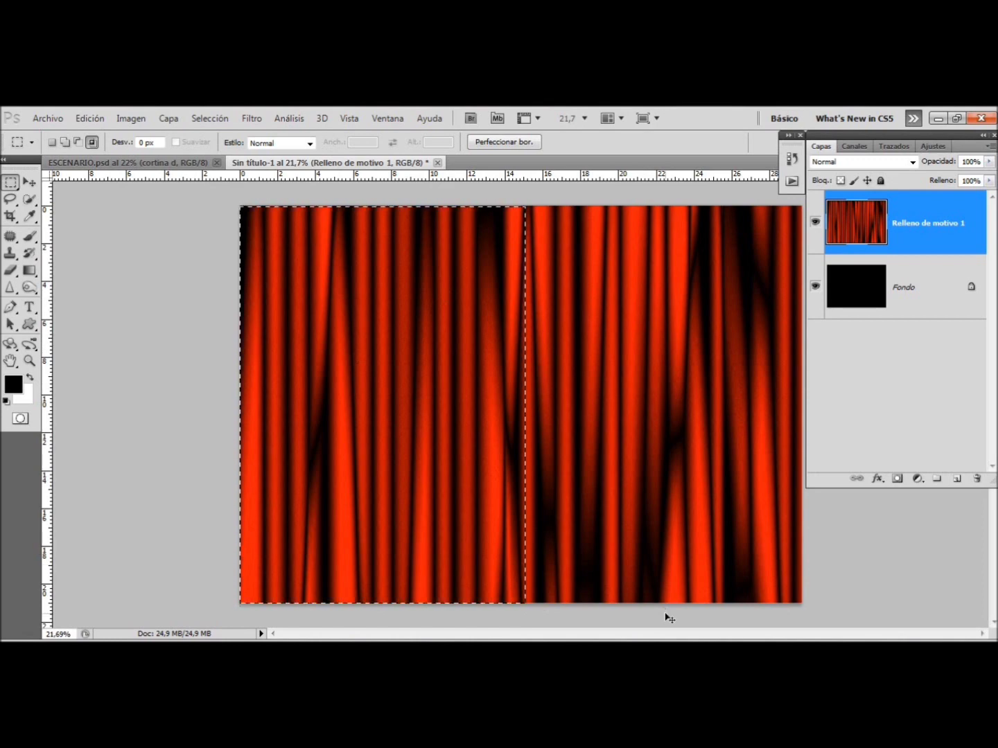
{"action": "key", "text": "Delete"}
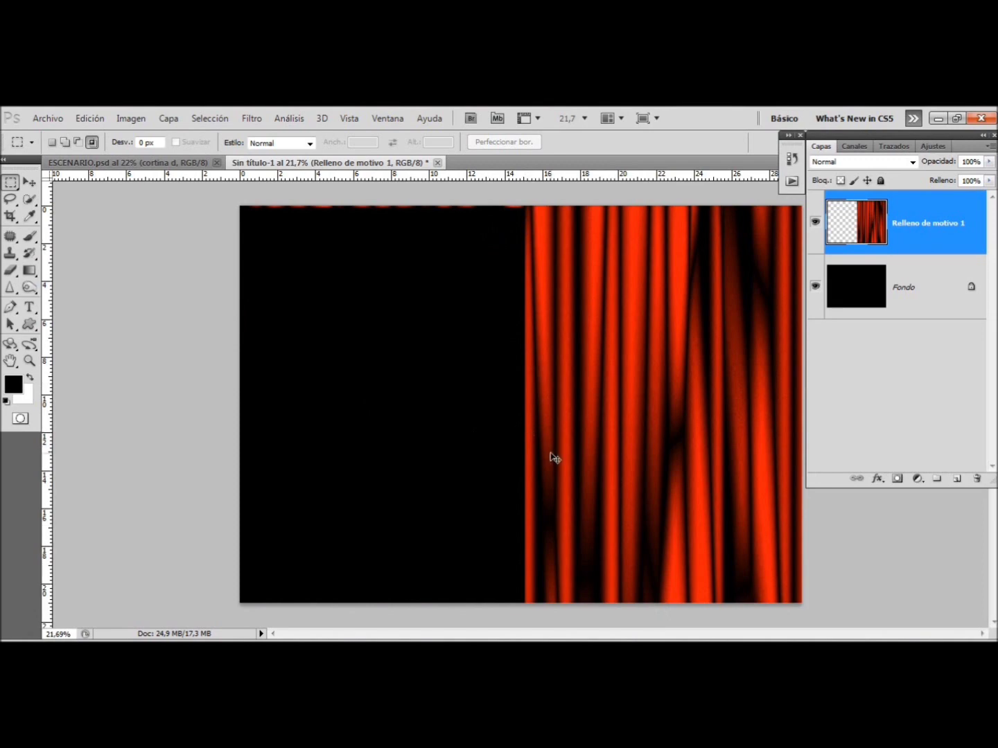
- Paste the curtain as a new layer and slide it left to fill the canvas
{"action": "key", "text": "ctrl+v"}
{"action": "key", "text": "Caps_Lock"}
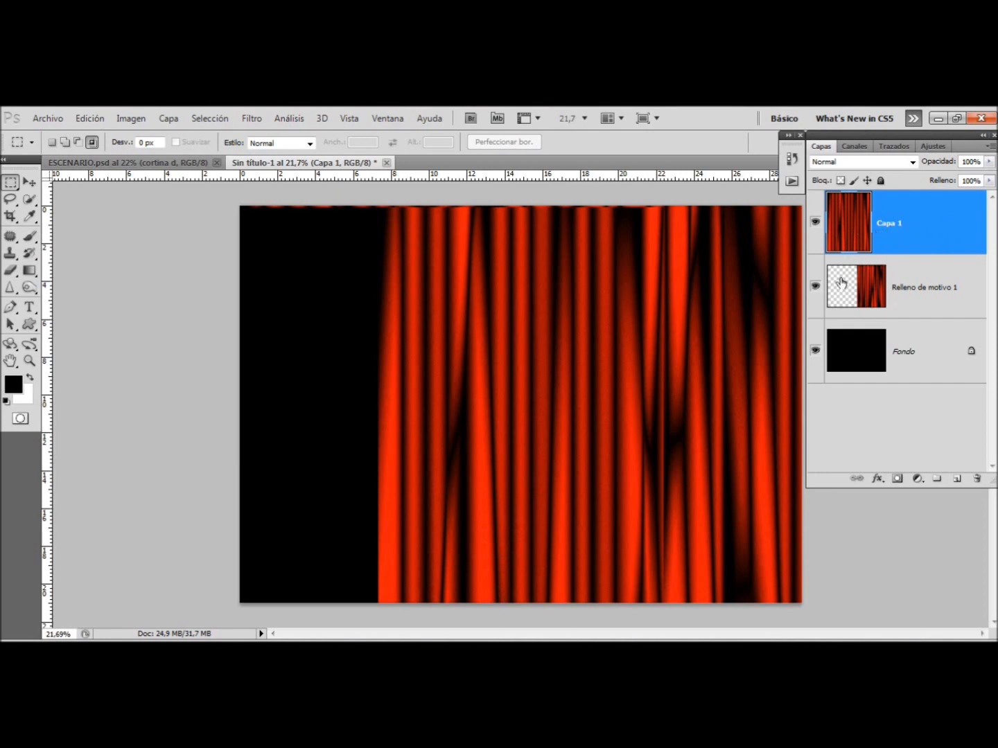
{"action": "left_click", "coordinate": [29, 182]}
{"action": "left_click_drag", "start_coordinate": [487, 282], "coordinate": [378, 277]}
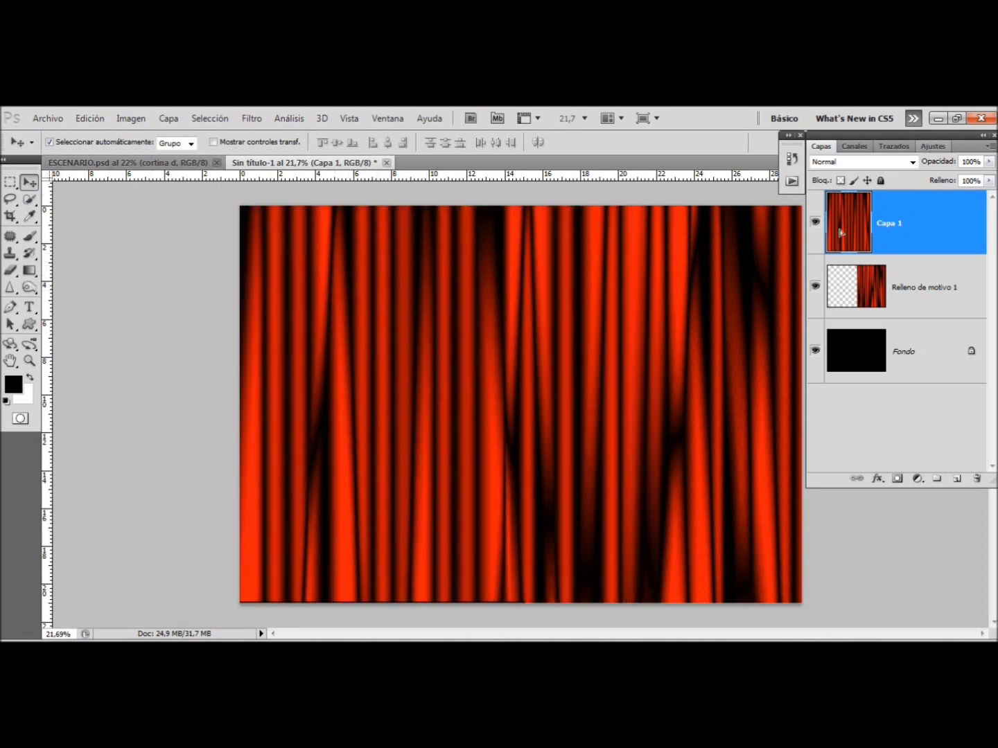
{"action": "left_click", "coordinate": [815, 227]}
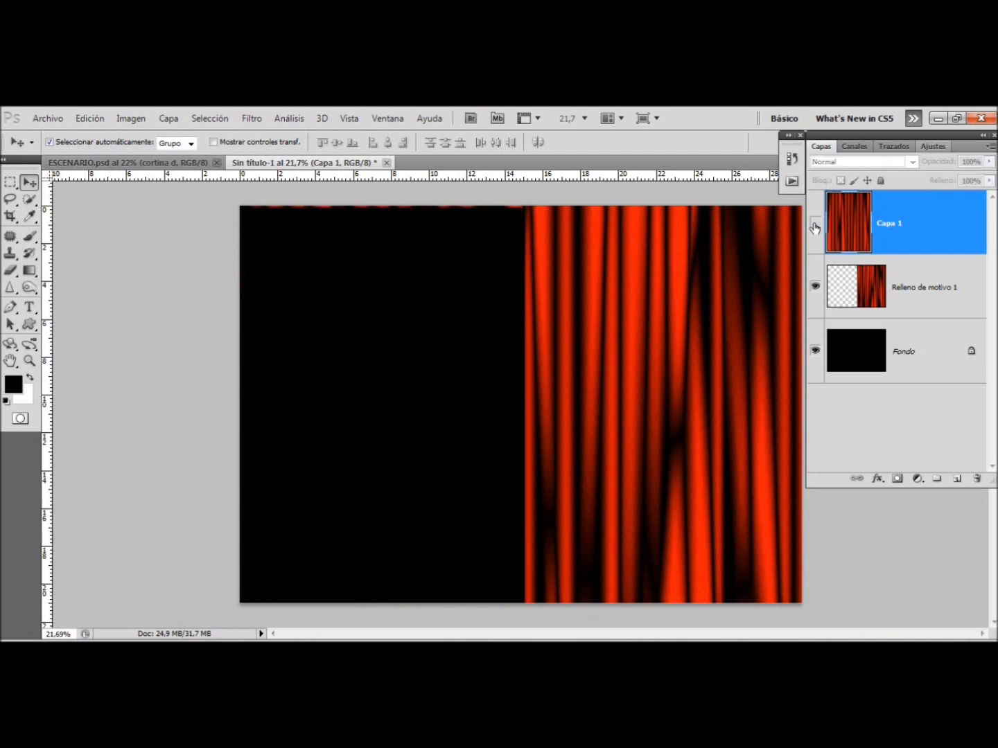
- Check both curtain layers' visibility and rename Capa 1 to CORTINA IZQUIERDA
{"action": "left_click", "coordinate": [815, 225]}
{"action": "left_click", "coordinate": [815, 226]}
{"action": "left_click", "coordinate": [814, 290]}
{"action": "left_click", "coordinate": [815, 290]}
{"action": "double_click", "coordinate": [890, 223]}
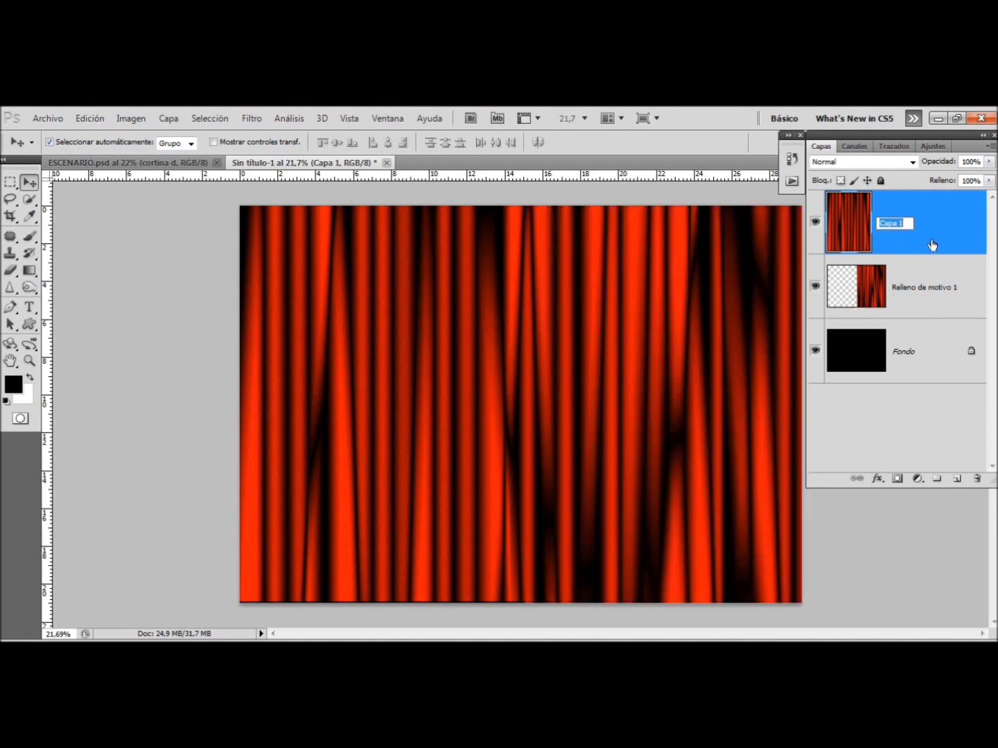
{"action": "type", "text": "c"}
{"action": "key", "text": "Caps_Lock"}
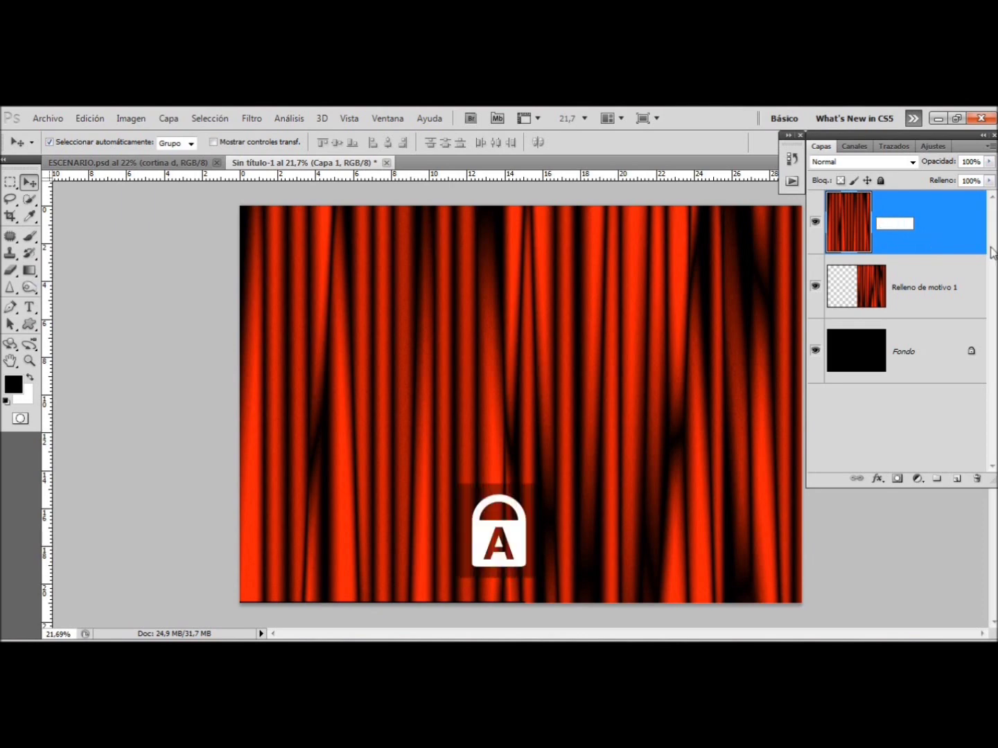
{"action": "type", "text": "TINA IZ"}
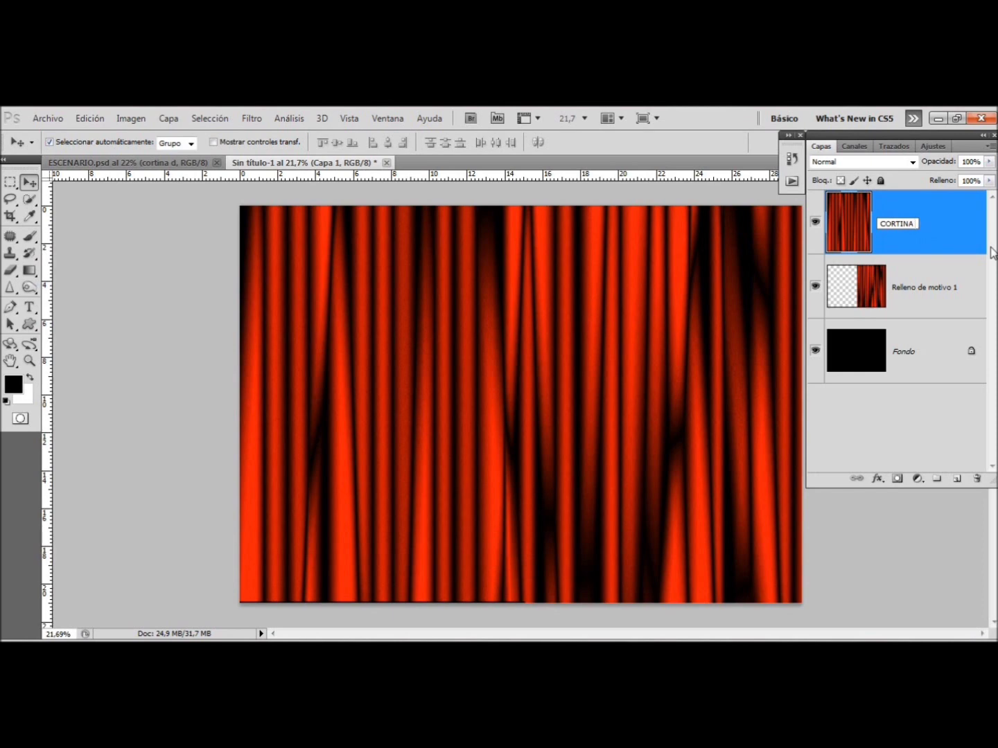
{"action": "type", "text": "QUIERDA"}
{"action": "key", "text": "Return"}
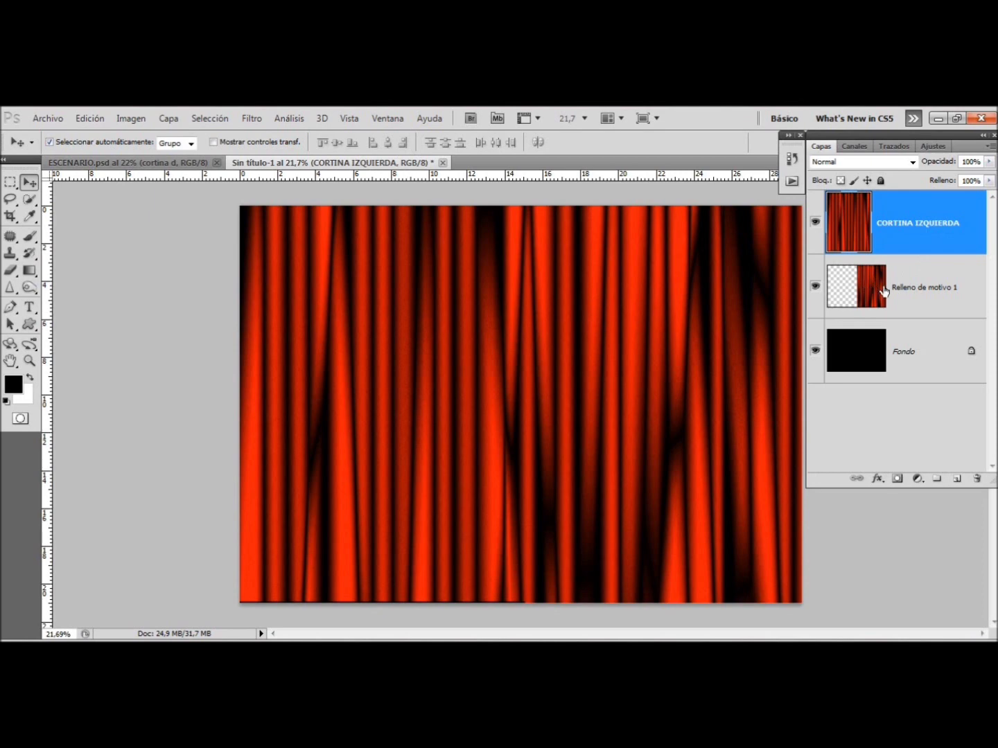
- Rename Relleno de motivo 1 to CORTINA DERECHA, then free-transform CORTINA IZQUIERDA
{"action": "double_click", "coordinate": [914, 291]}
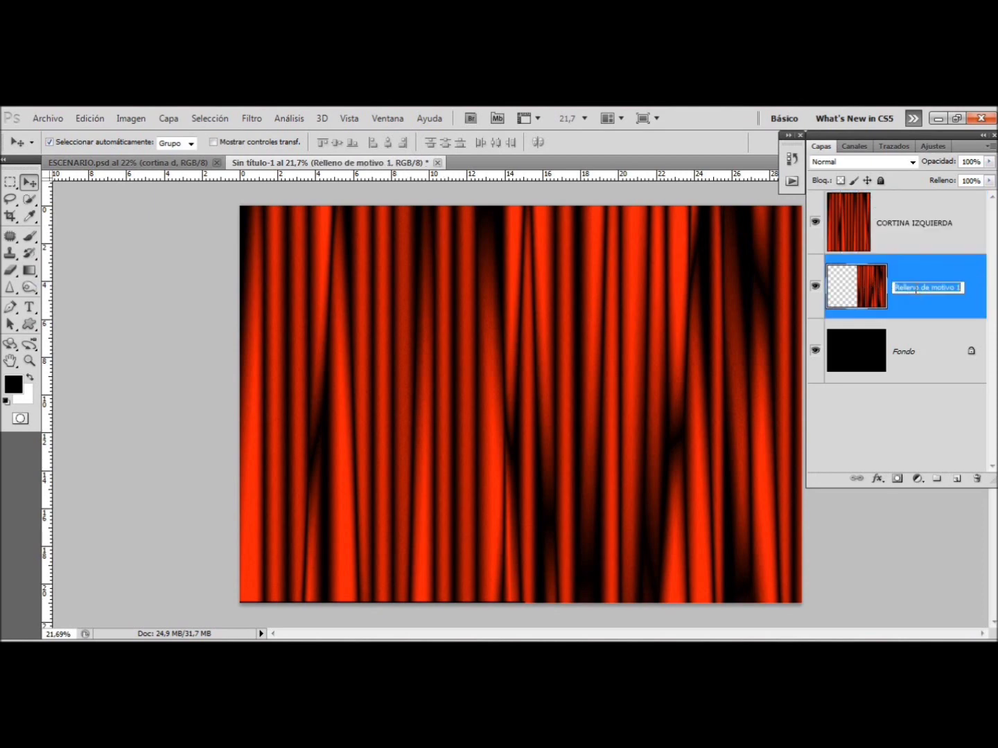
{"action": "type", "text": "CORTIN"}
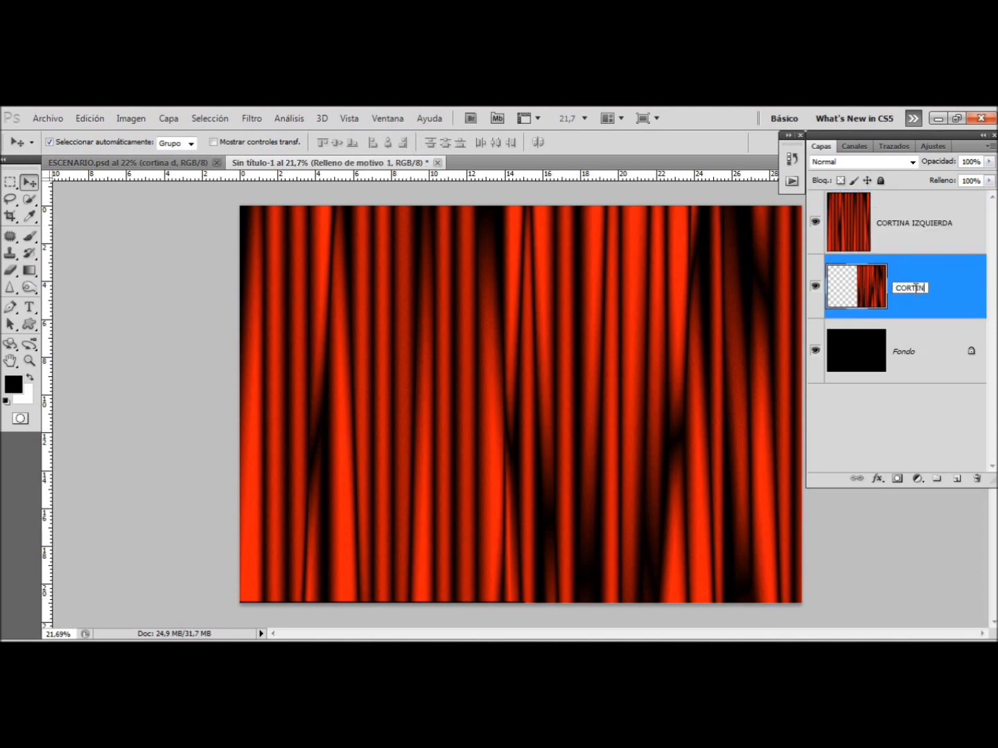
{"action": "type", "text": "A DERECH"}
{"action": "key", "text": "Return"}
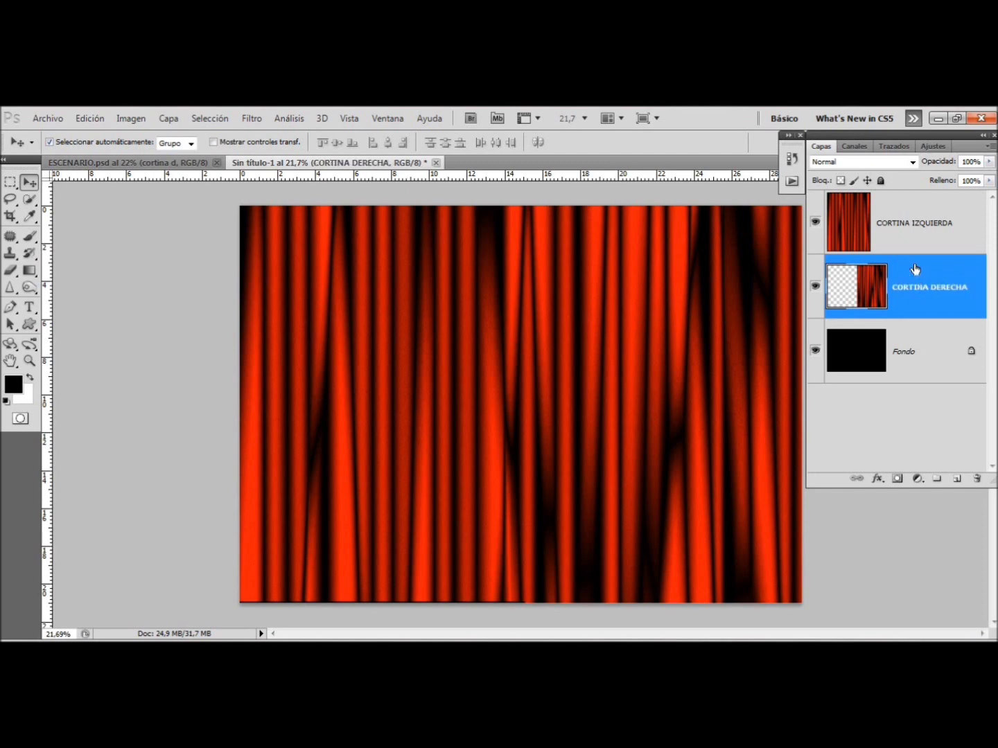
{"action": "left_click", "coordinate": [938, 248]}
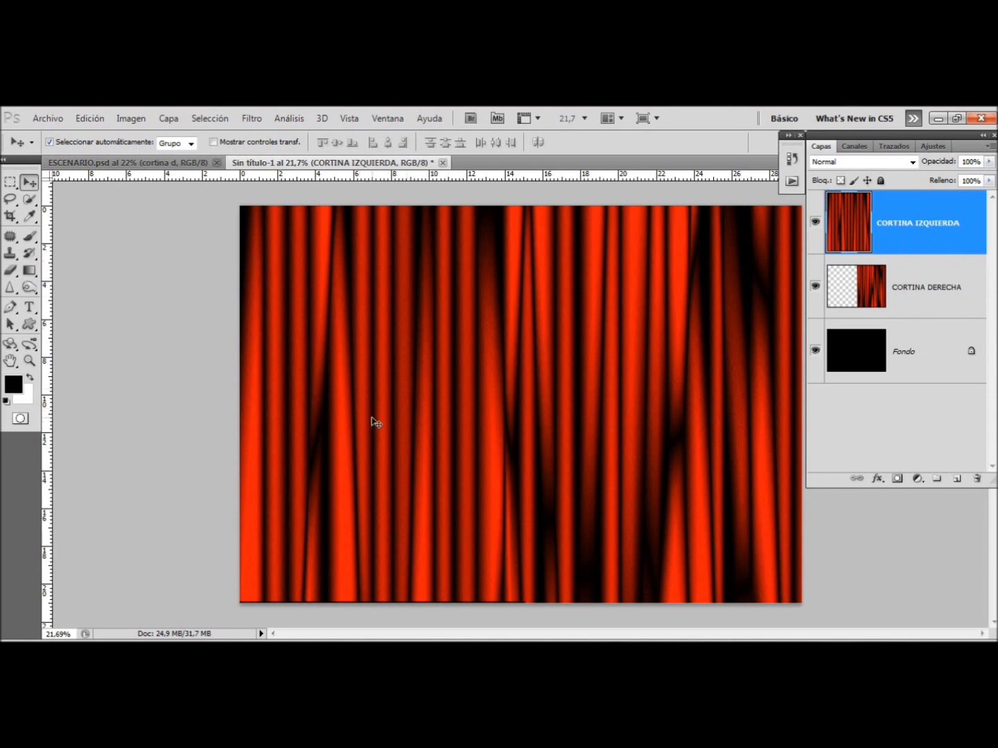
{"action": "key", "text": "ctrl+t"}
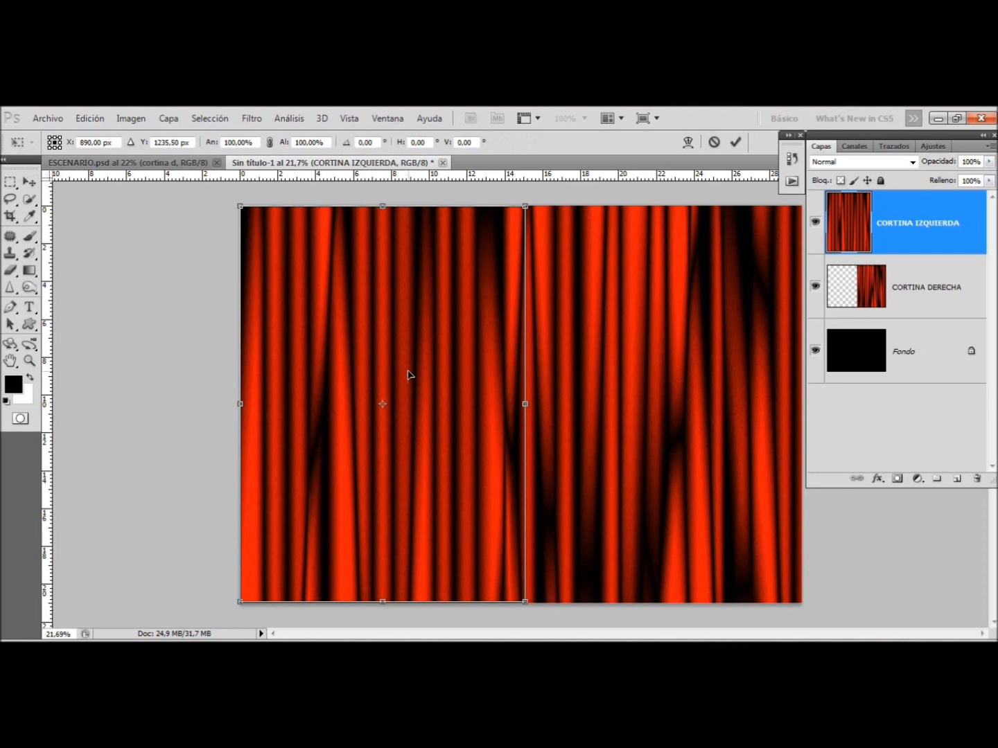
- Warp CORTINA IZQUIERDA, pulling its right edge and corners inward into wavy folds
{"action": "right_click", "coordinate": [396, 334]}
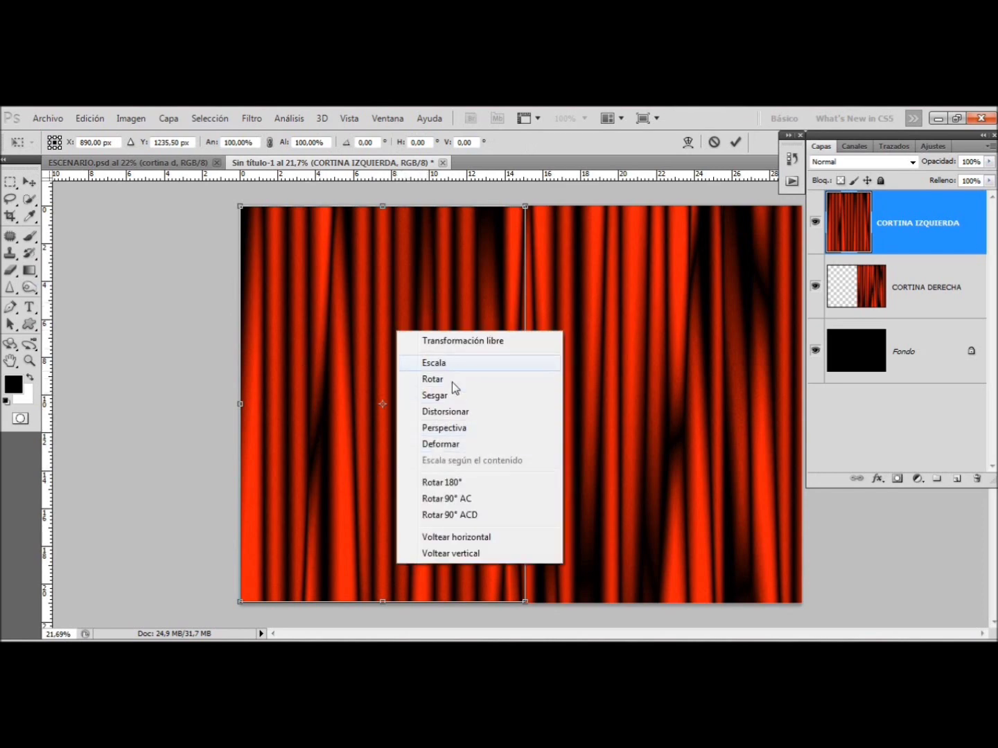
{"action": "right_click", "coordinate": [361, 309]}
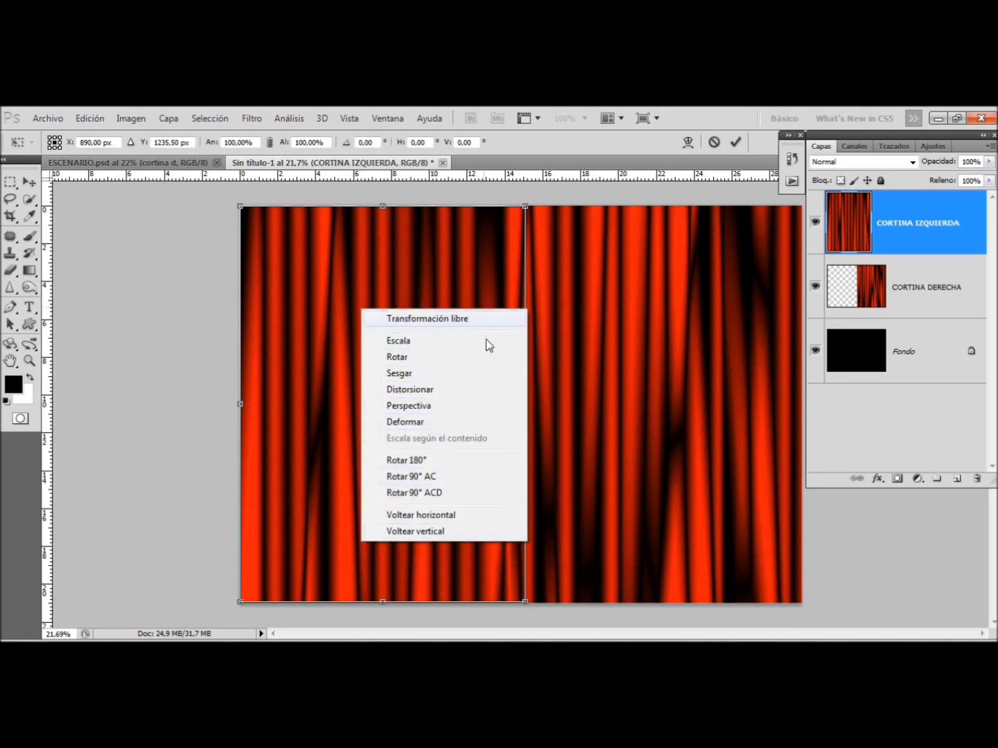
{"action": "left_click", "coordinate": [399, 424]}
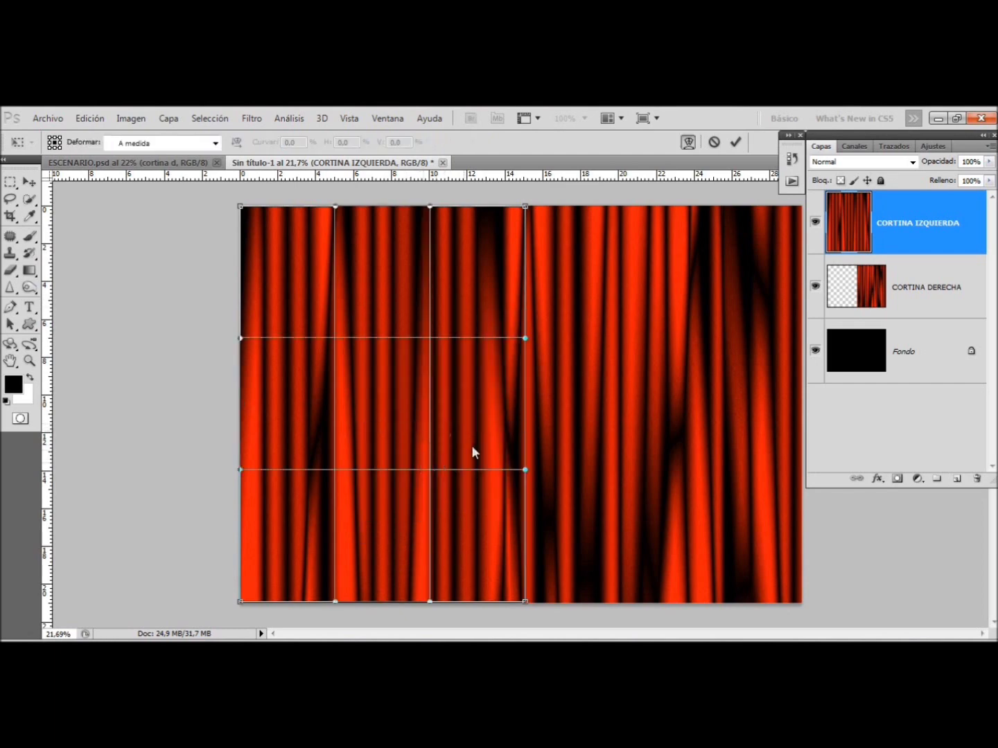
{"action": "left_click_drag", "start_coordinate": [525, 471], "coordinate": [408, 470]}
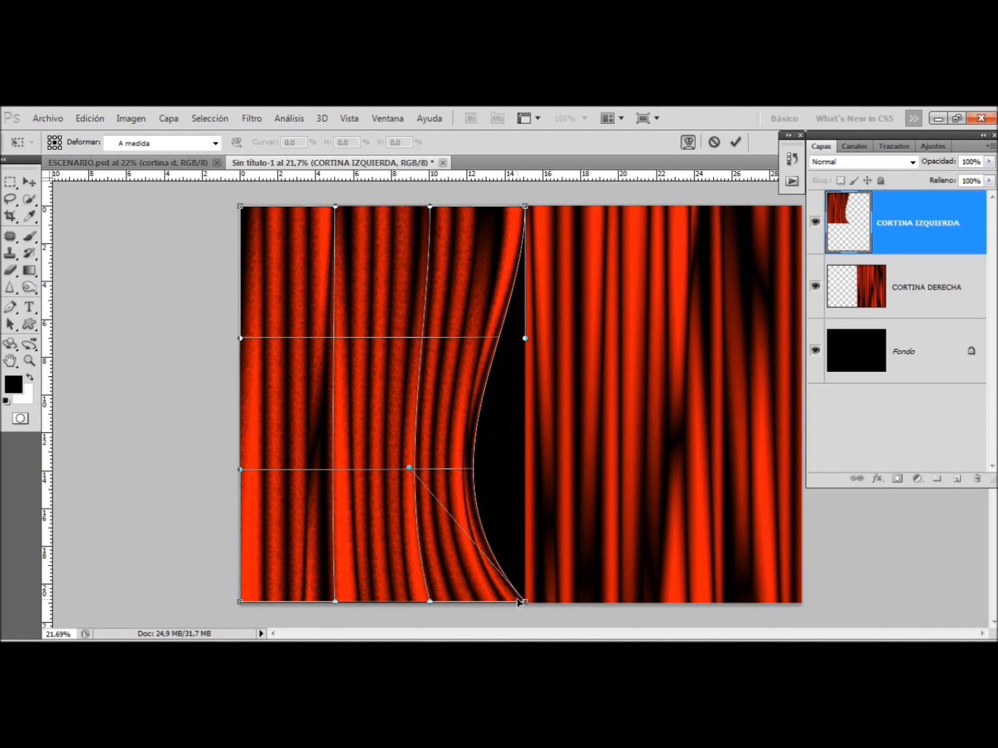
{"action": "left_click_drag", "start_coordinate": [525, 603], "coordinate": [465, 603]}
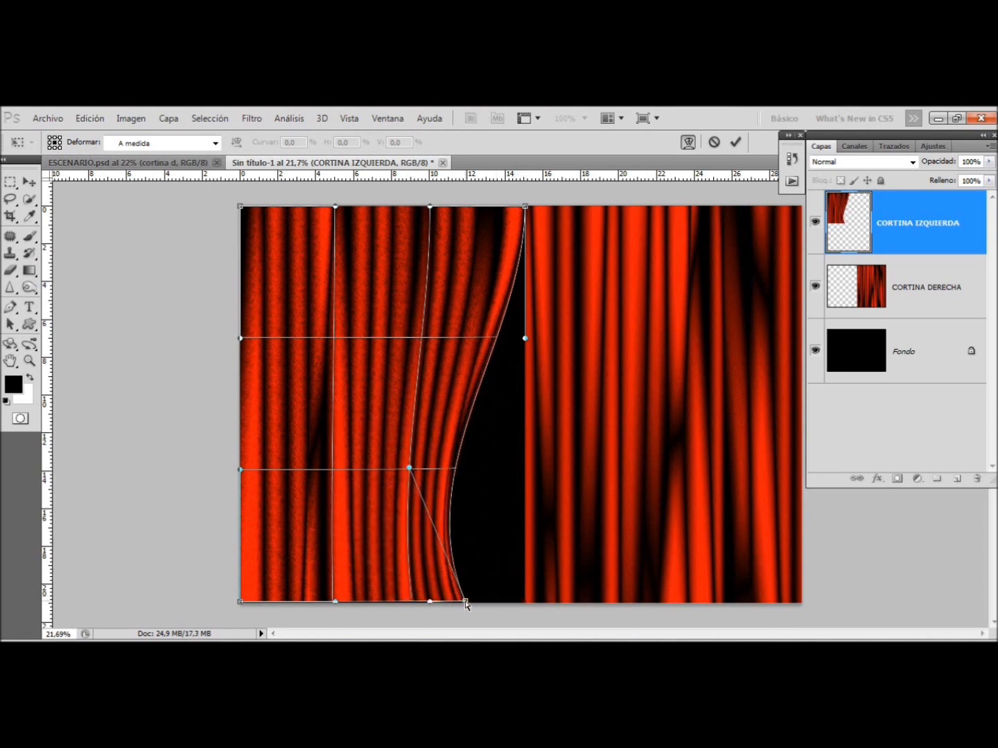
{"action": "left_click_drag", "start_coordinate": [525, 208], "coordinate": [484, 206]}
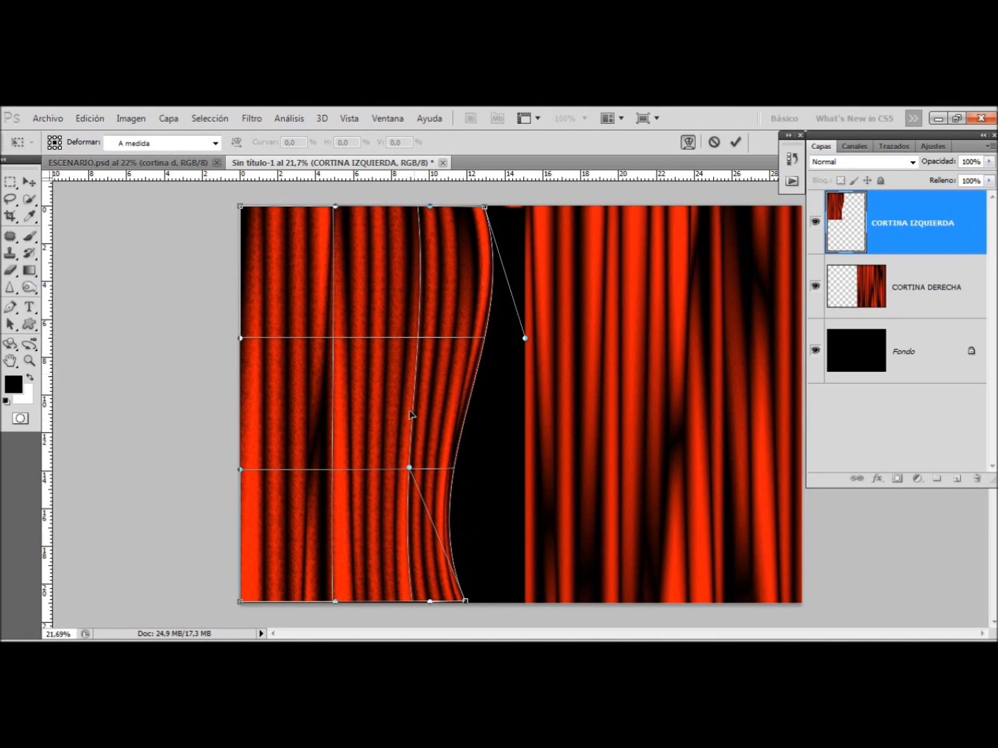
{"action": "mouse_move", "coordinate": [398, 442]}
{"action": "left_mouse_down"}
{"action": "mouse_move", "coordinate": [370, 416]}
{"action": "mouse_move", "coordinate": [355, 419]}
{"action": "left_mouse_up"}
- Deepen the left curtain's curved edge and folds, apply the warp, then free-transform CORTINA DERECHA
{"action": "mouse_move", "coordinate": [409, 470]}
{"action": "left_mouse_down"}
{"action": "mouse_move", "coordinate": [367, 454]}
{"action": "mouse_move", "coordinate": [354, 463]}
{"action": "mouse_move", "coordinate": [382, 465]}
{"action": "left_mouse_up"}
{"action": "left_click_drag", "start_coordinate": [417, 338], "coordinate": [442, 330]}
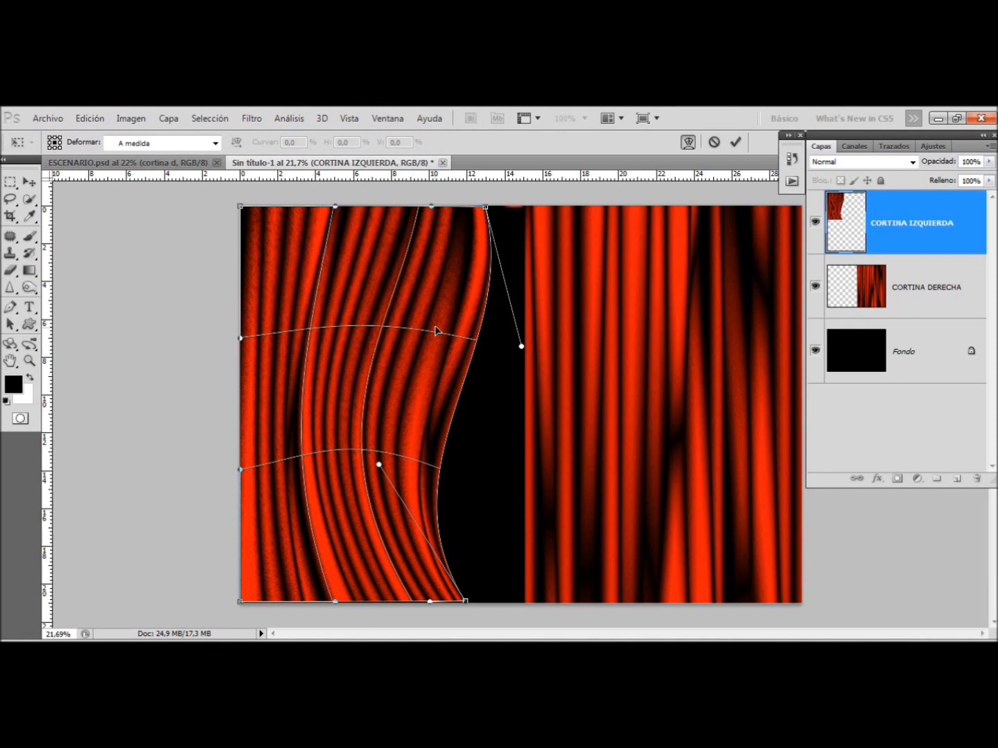
{"action": "mouse_move", "coordinate": [486, 210]}
{"action": "left_mouse_down"}
{"action": "mouse_move", "coordinate": [442, 207]}
{"action": "mouse_move", "coordinate": [451, 208]}
{"action": "left_mouse_up"}
{"action": "mouse_move", "coordinate": [353, 222]}
{"action": "left_mouse_down"}
{"action": "mouse_move", "coordinate": [329, 221]}
{"action": "mouse_move", "coordinate": [339, 223]}
{"action": "left_mouse_up"}
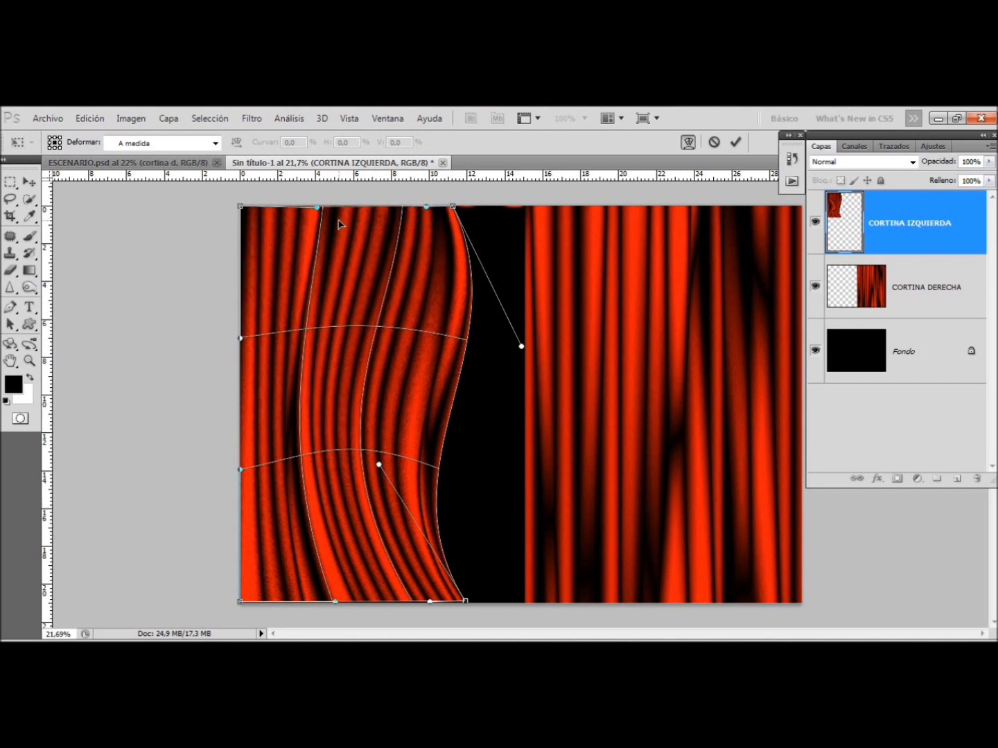
{"action": "mouse_move", "coordinate": [378, 464]}
{"action": "left_mouse_down"}
{"action": "mouse_move", "coordinate": [354, 455]}
{"action": "mouse_move", "coordinate": [365, 438]}
{"action": "mouse_move", "coordinate": [361, 474]}
{"action": "mouse_move", "coordinate": [345, 483]}
{"action": "mouse_move", "coordinate": [346, 457]}
{"action": "left_mouse_up"}
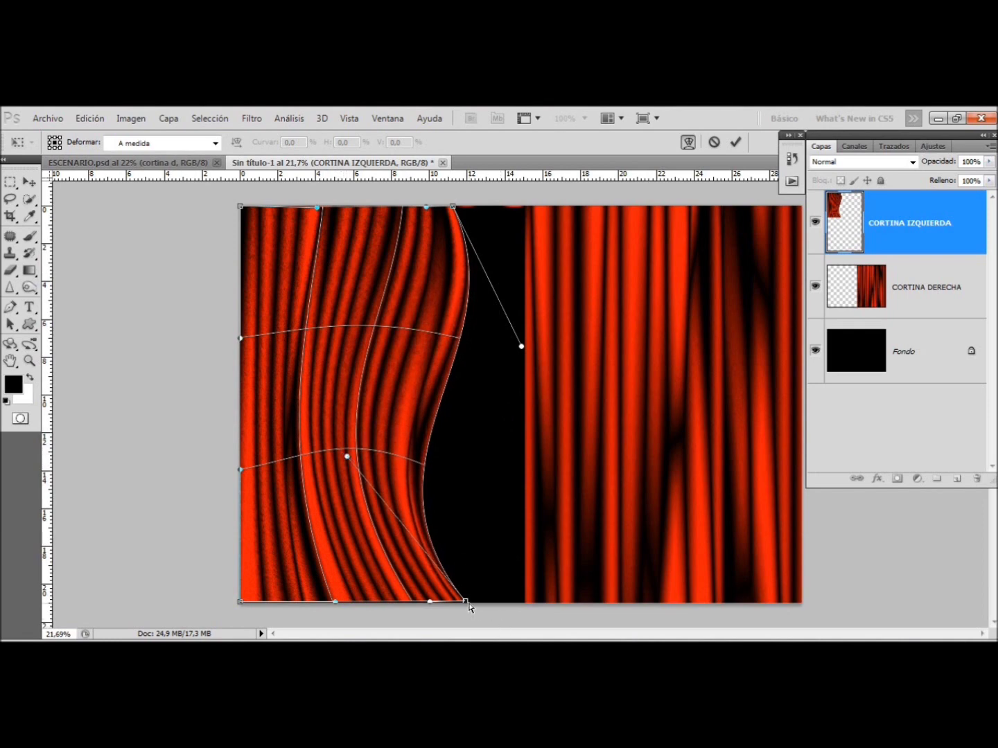
{"action": "left_click_drag", "start_coordinate": [467, 603], "coordinate": [449, 605]}
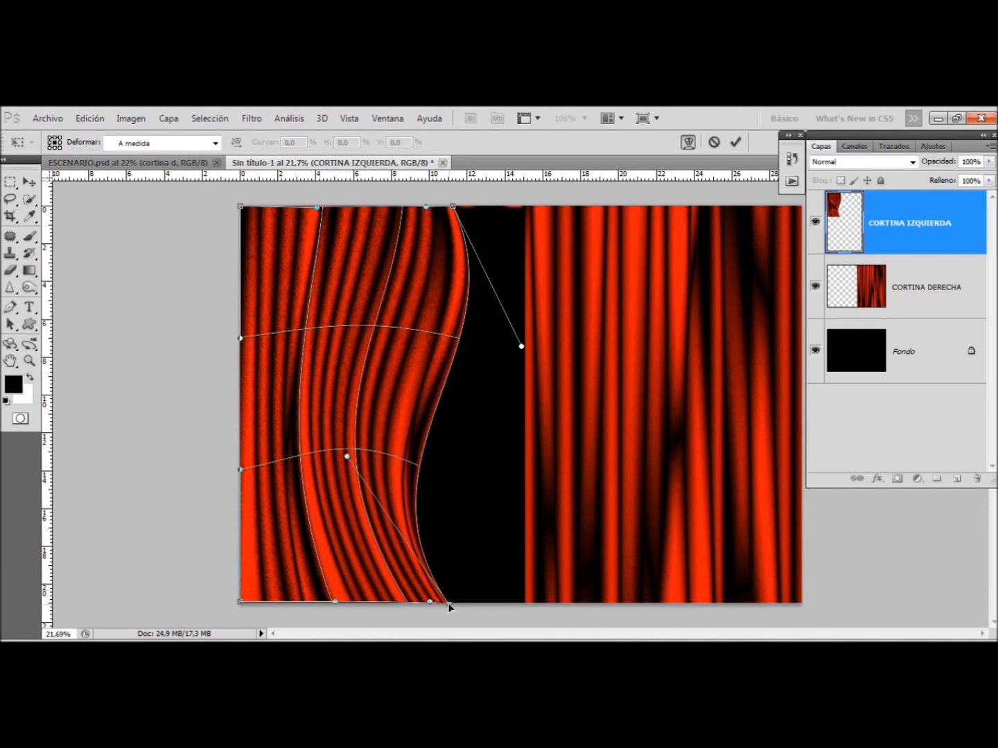
{"action": "key", "text": "Return"}
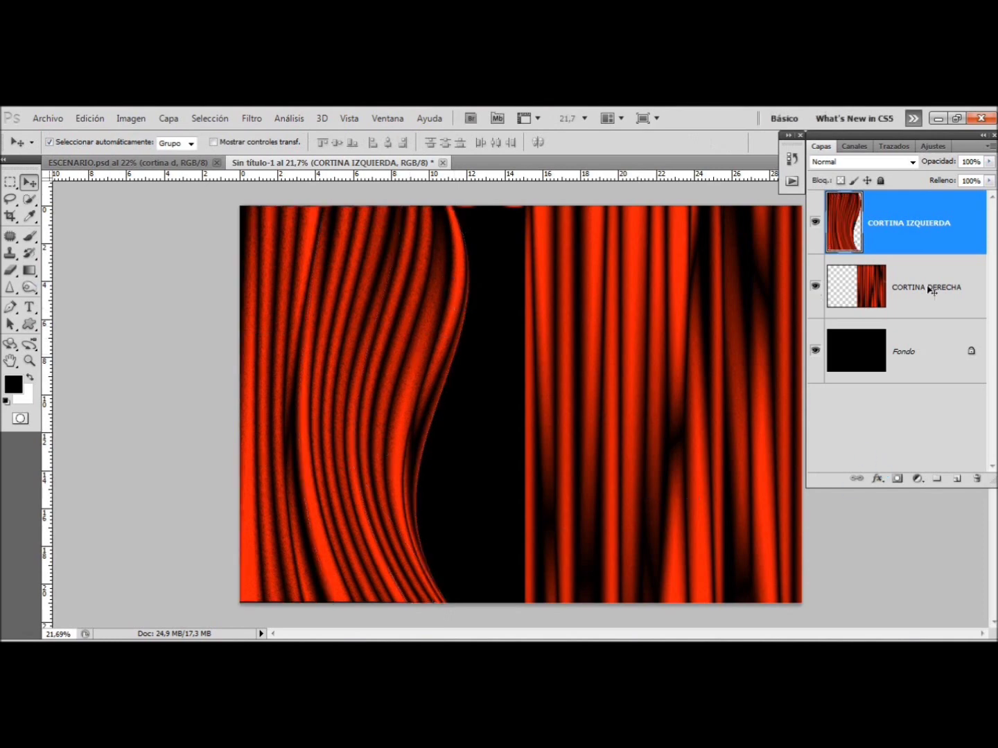
{"action": "left_click", "coordinate": [947, 305]}
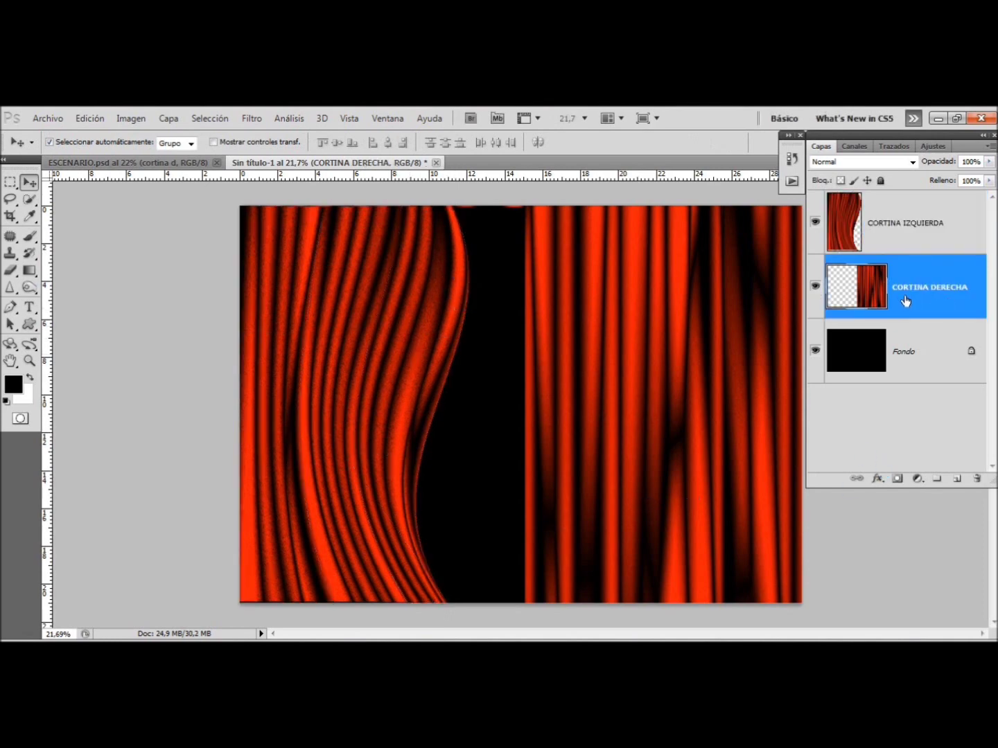
{"action": "key", "text": "ctrl+t"}
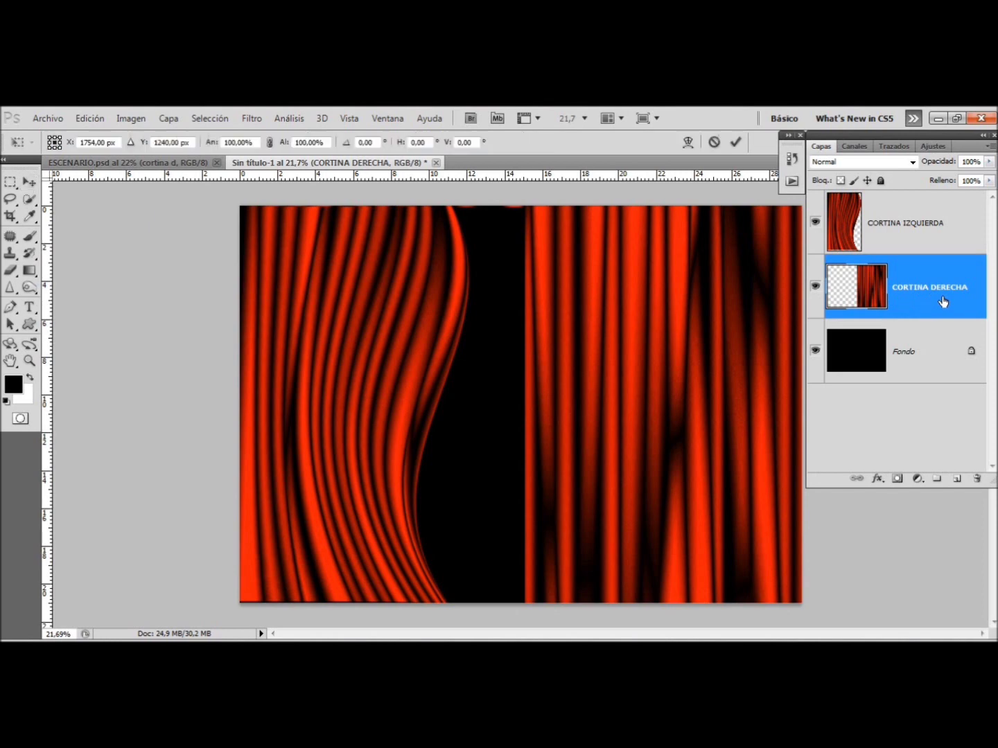
- Warp CORTINA DERECHA, bending its lower left edge and middle into a curve
{"action": "right_click", "coordinate": [671, 305]}
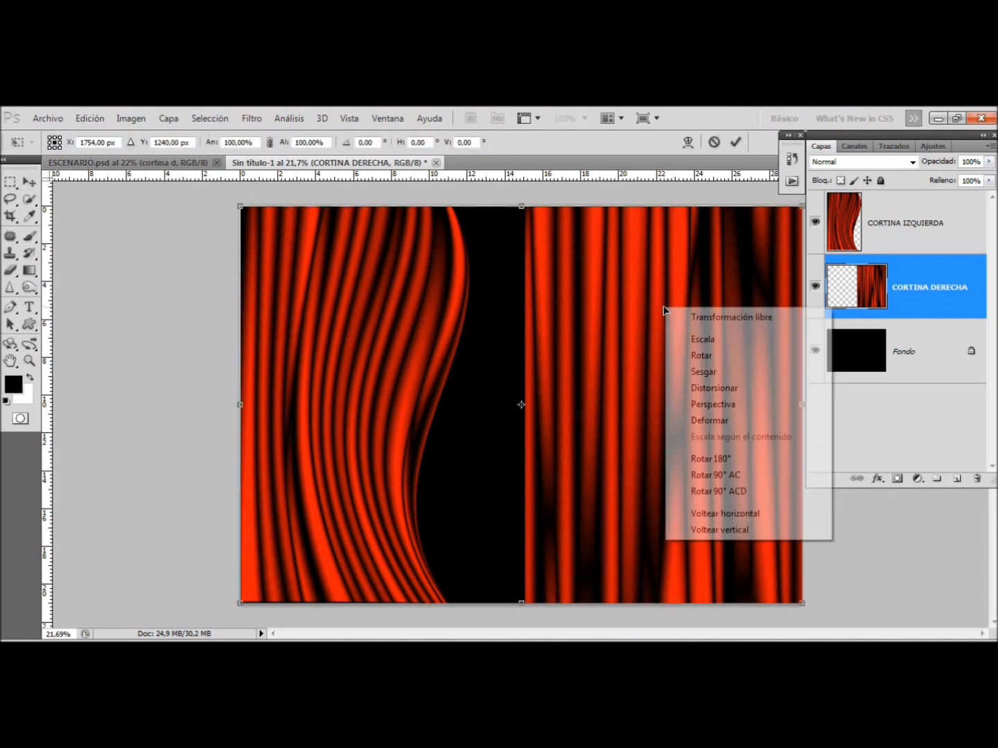
{"action": "left_click", "coordinate": [701, 421]}
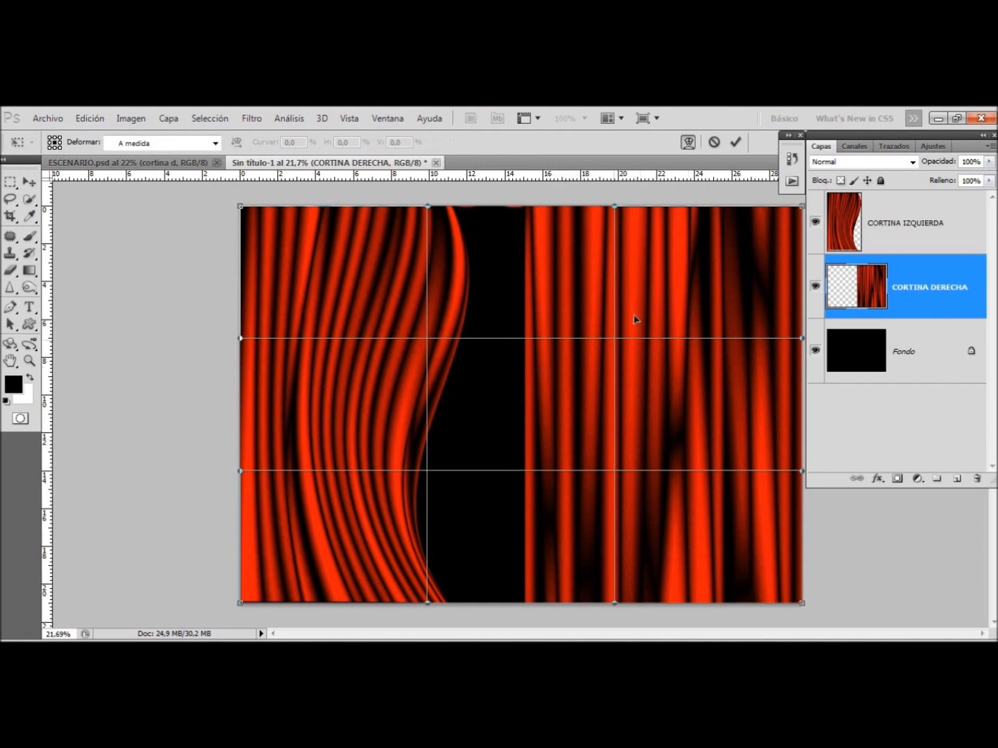
{"action": "mouse_move", "coordinate": [240, 472]}
{"action": "left_mouse_down"}
{"action": "mouse_move", "coordinate": [491, 472]}
{"action": "mouse_move", "coordinate": [430, 478]}
{"action": "left_mouse_up"}
{"action": "mouse_move", "coordinate": [506, 461]}
{"action": "left_mouse_down"}
{"action": "mouse_move", "coordinate": [586, 456]}
{"action": "mouse_move", "coordinate": [565, 461]}
{"action": "mouse_move", "coordinate": [571, 420]}
{"action": "left_mouse_up"}
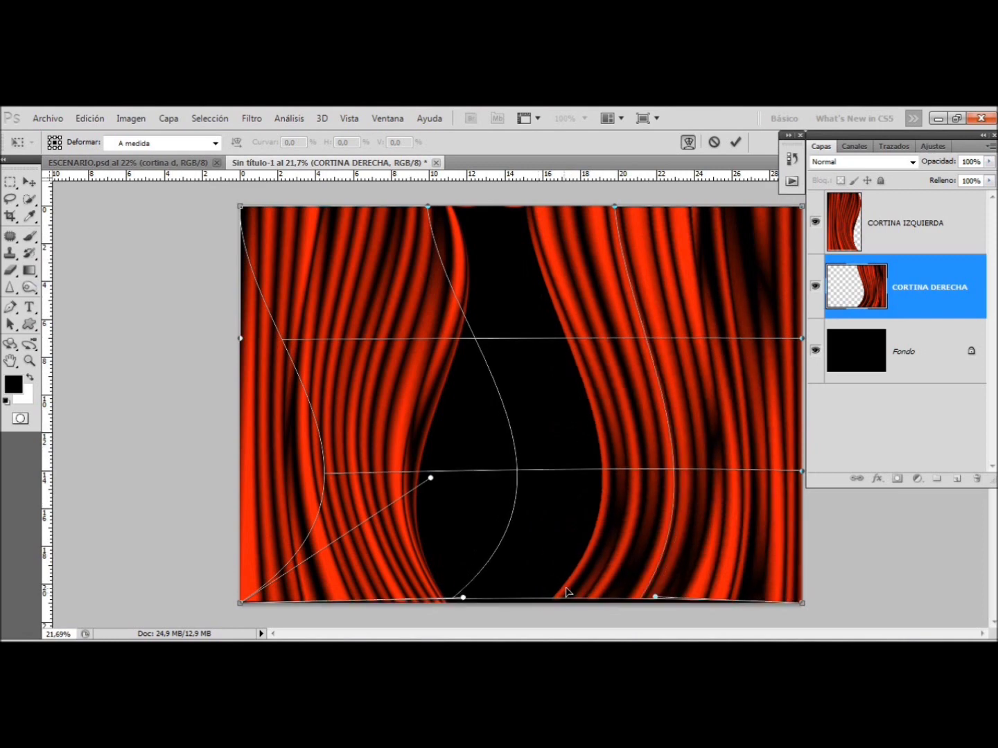
{"action": "left_click_drag", "start_coordinate": [538, 596], "coordinate": [577, 505]}
{"action": "mouse_move", "coordinate": [666, 398]}
{"action": "left_mouse_down"}
{"action": "mouse_move", "coordinate": [697, 367]}
{"action": "mouse_move", "coordinate": [684, 396]}
{"action": "mouse_move", "coordinate": [631, 345]}
{"action": "left_mouse_up"}
{"action": "left_click_drag", "start_coordinate": [567, 311], "coordinate": [554, 310]}
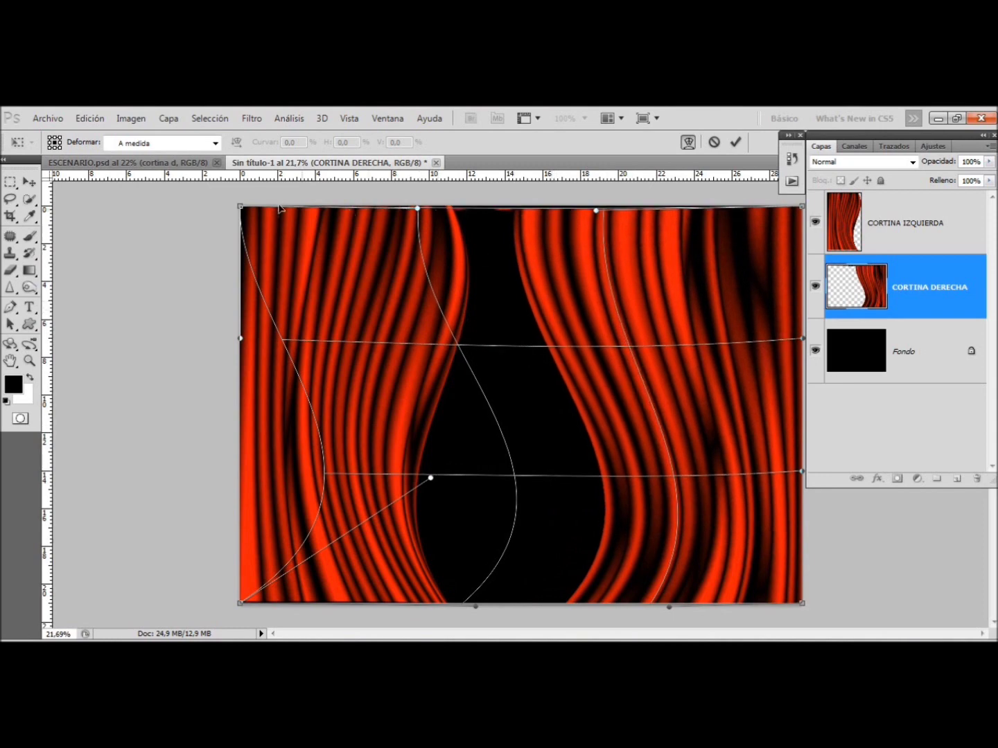
- Refine the right curtain's top edge and lower curve into an S-shape and apply
{"action": "mouse_move", "coordinate": [242, 212]}
{"action": "left_mouse_down"}
{"action": "mouse_move", "coordinate": [457, 207]}
{"action": "mouse_move", "coordinate": [468, 219]}
{"action": "left_mouse_up"}
{"action": "mouse_move", "coordinate": [673, 323]}
{"action": "left_mouse_down"}
{"action": "mouse_move", "coordinate": [684, 319]}
{"action": "mouse_move", "coordinate": [603, 279]}
{"action": "left_mouse_up"}
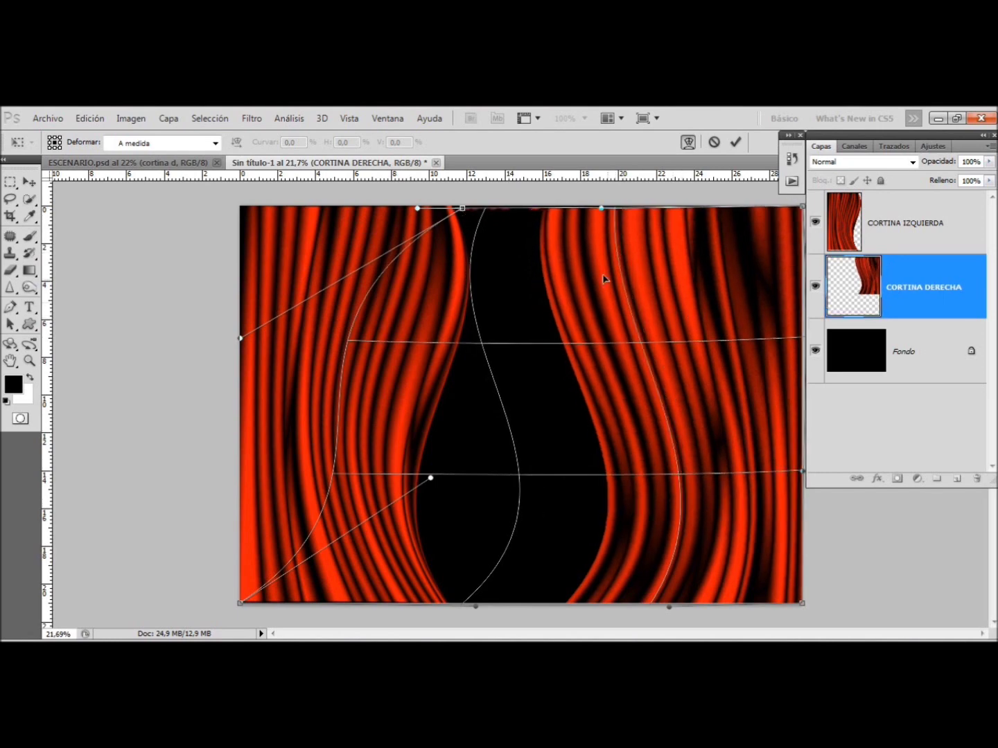
{"action": "left_click_drag", "start_coordinate": [595, 222], "coordinate": [584, 215]}
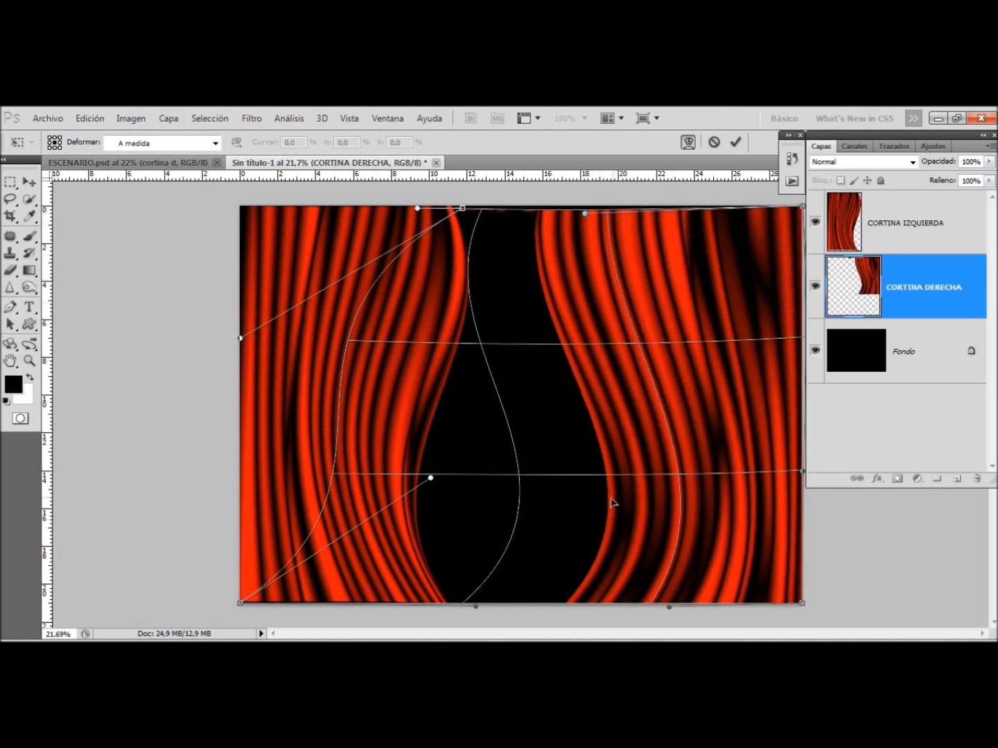
{"action": "mouse_move", "coordinate": [478, 610]}
{"action": "left_mouse_down"}
{"action": "mouse_move", "coordinate": [506, 604]}
{"action": "mouse_move", "coordinate": [490, 599]}
{"action": "left_mouse_up"}
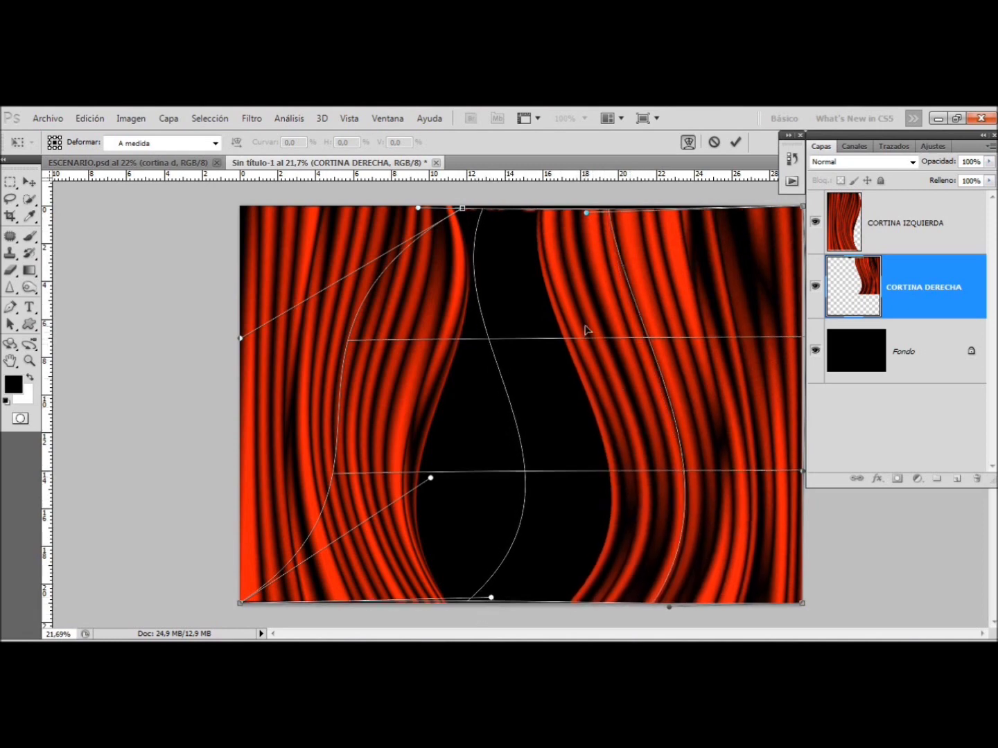
{"action": "mouse_move", "coordinate": [625, 409]}
{"action": "left_mouse_down"}
{"action": "mouse_move", "coordinate": [664, 424]}
{"action": "mouse_move", "coordinate": [675, 414]}
{"action": "mouse_move", "coordinate": [652, 423]}
{"action": "mouse_move", "coordinate": [638, 463]}
{"action": "left_mouse_up"}
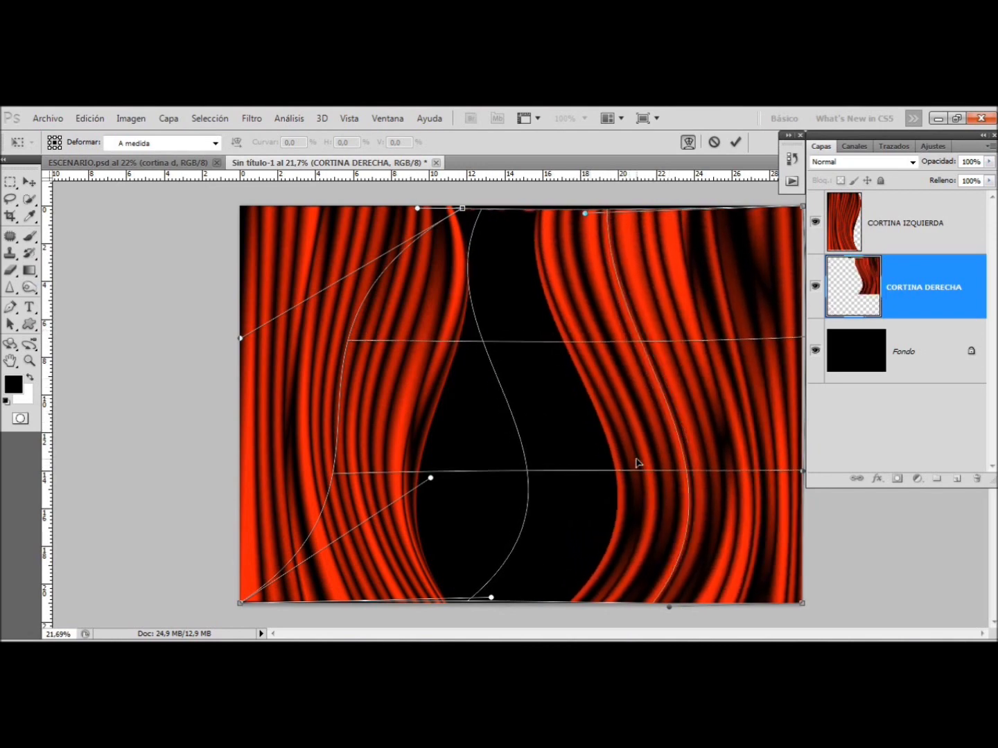
{"action": "key", "text": "Return"}
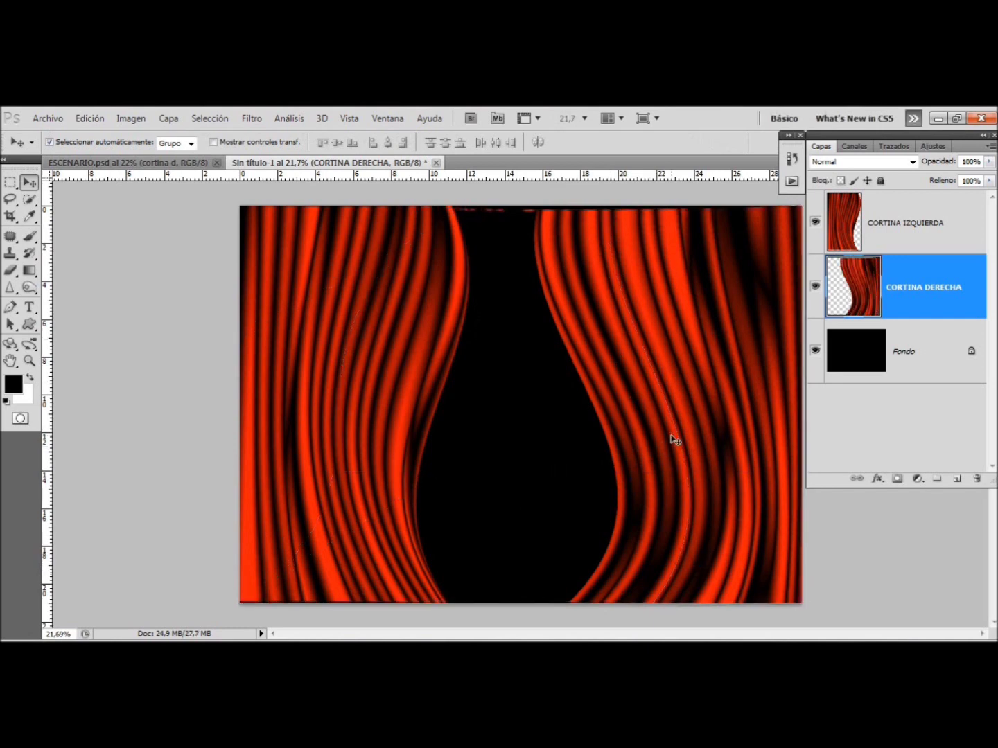
- Narrow the right curtain, stretch it past the top, and shift it right
{"action": "key", "text": "ctrl+t"}
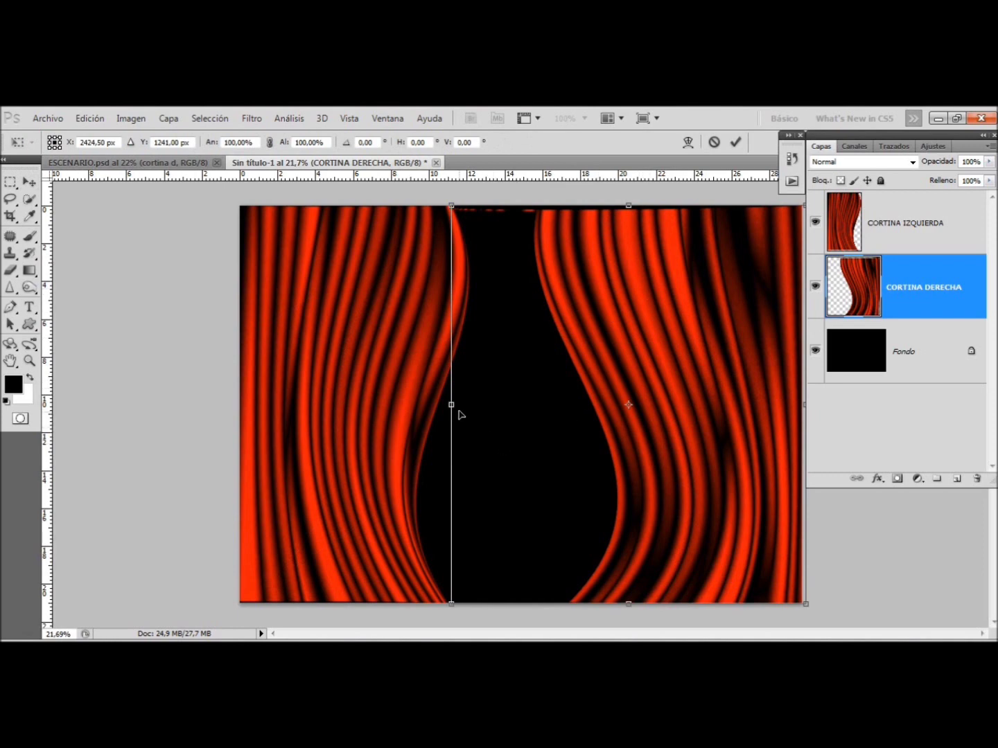
{"action": "left_click_drag", "start_coordinate": [450, 406], "coordinate": [457, 406]}
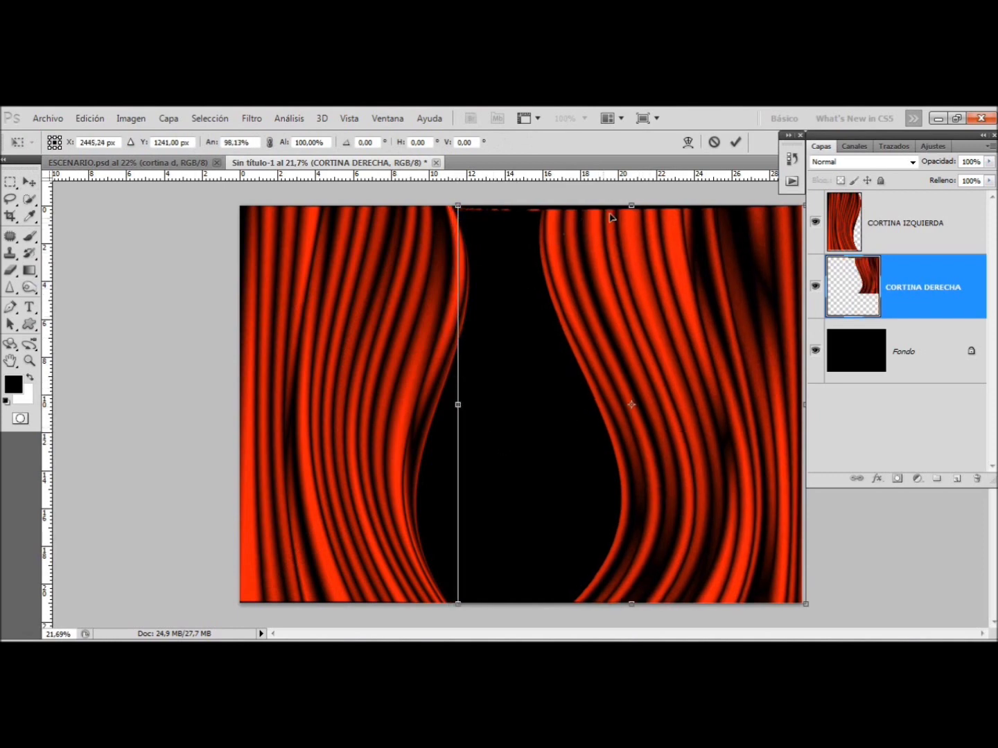
{"action": "left_click_drag", "start_coordinate": [631, 207], "coordinate": [631, 195]}
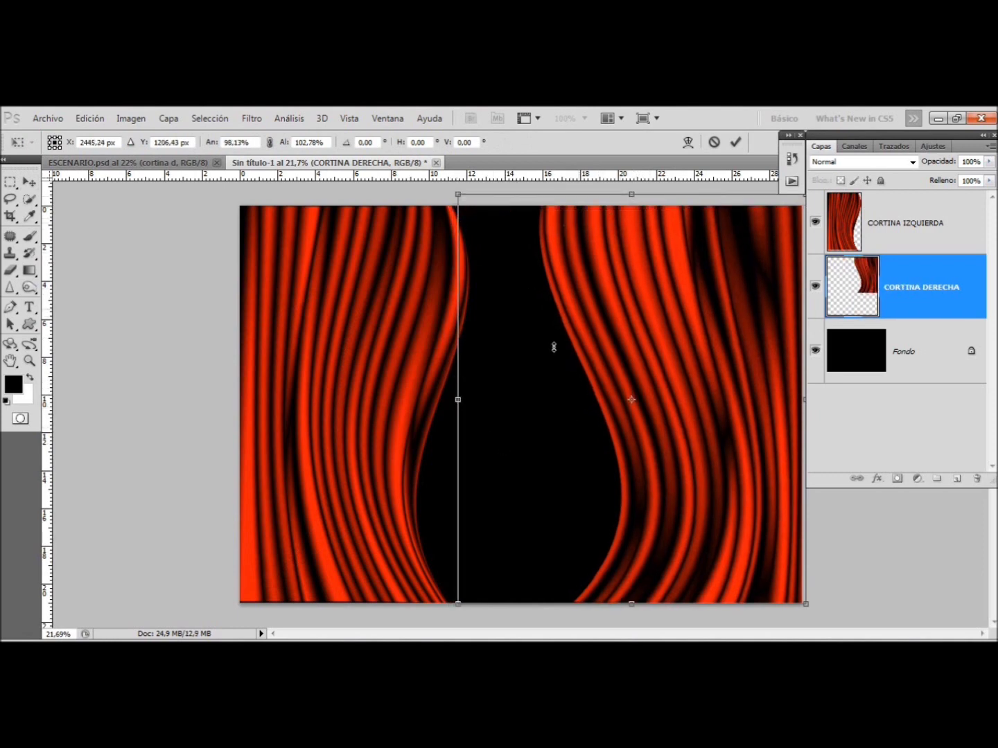
{"action": "left_click_drag", "start_coordinate": [632, 358], "coordinate": [670, 356]}
{"action": "key", "text": "Return"}
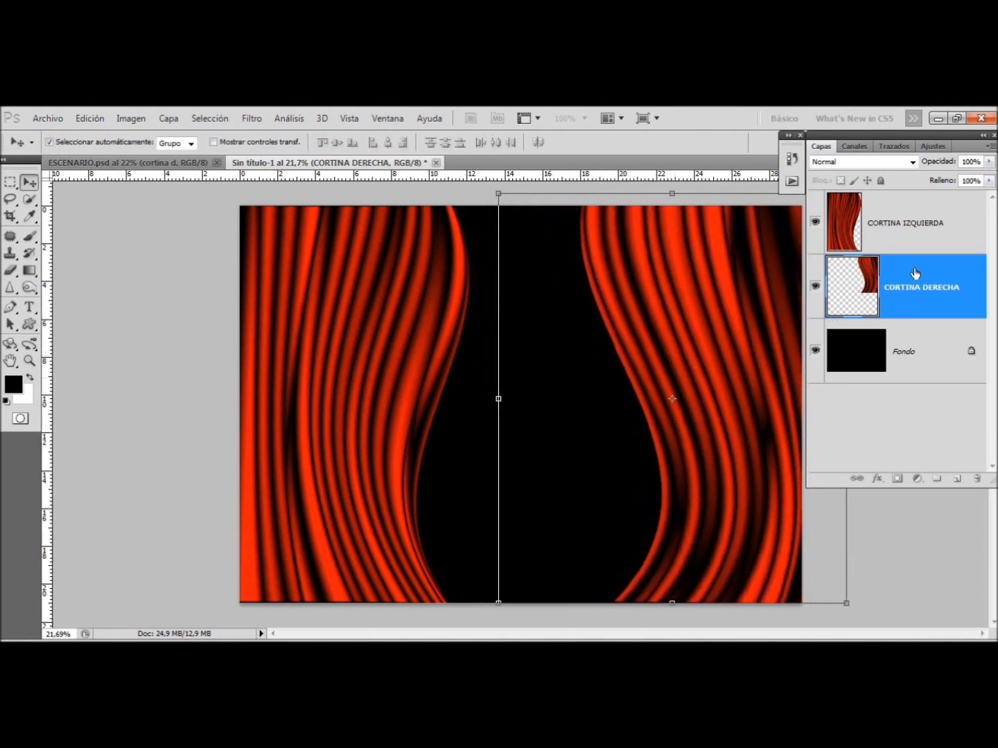
- Shift CORTINA IZQUIERDA further left and stretch it down to the bottom edge
{"action": "left_click", "coordinate": [953, 236]}
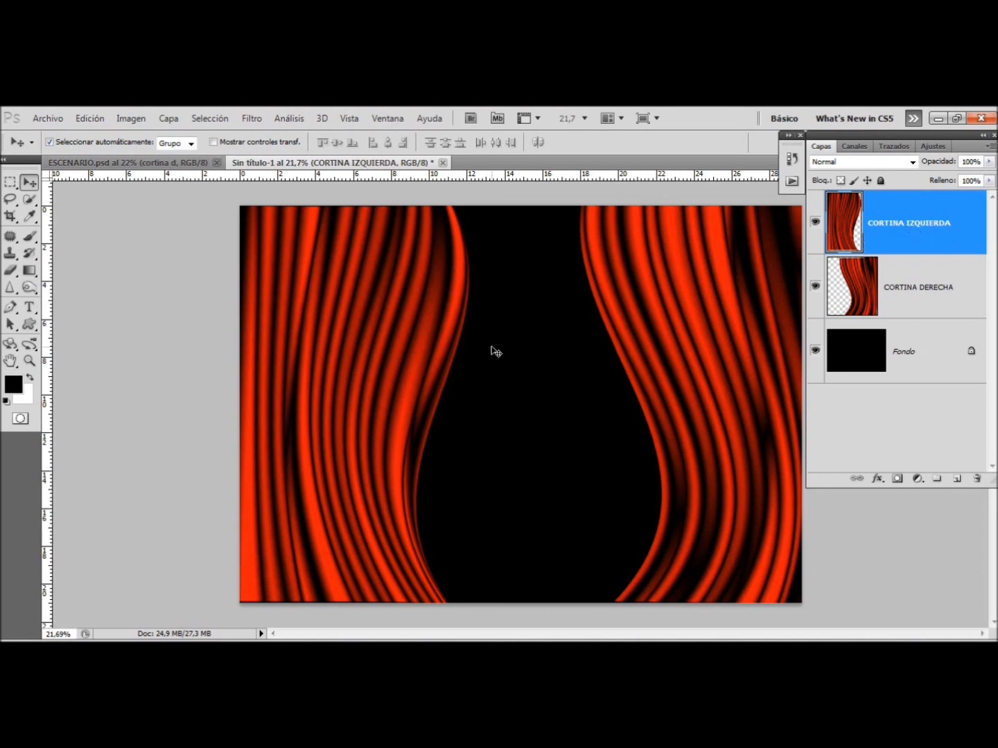
{"action": "key", "text": "ctrl+t"}
{"action": "left_click_drag", "start_coordinate": [372, 389], "coordinate": [345, 393]}
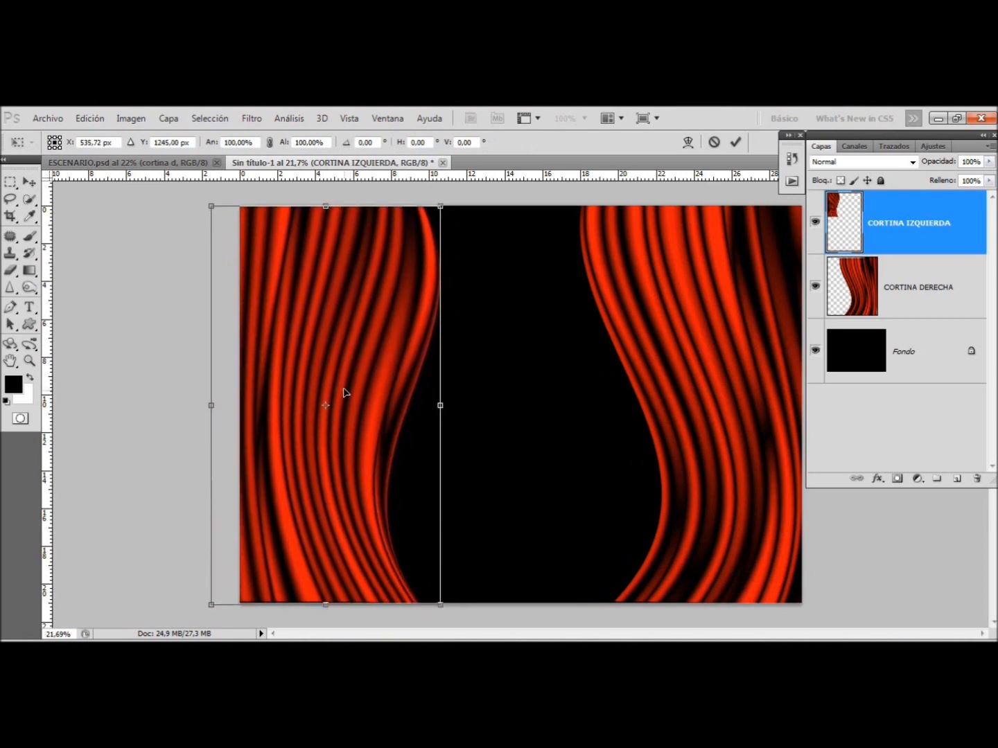
{"action": "left_click_drag", "start_coordinate": [323, 606], "coordinate": [330, 614]}
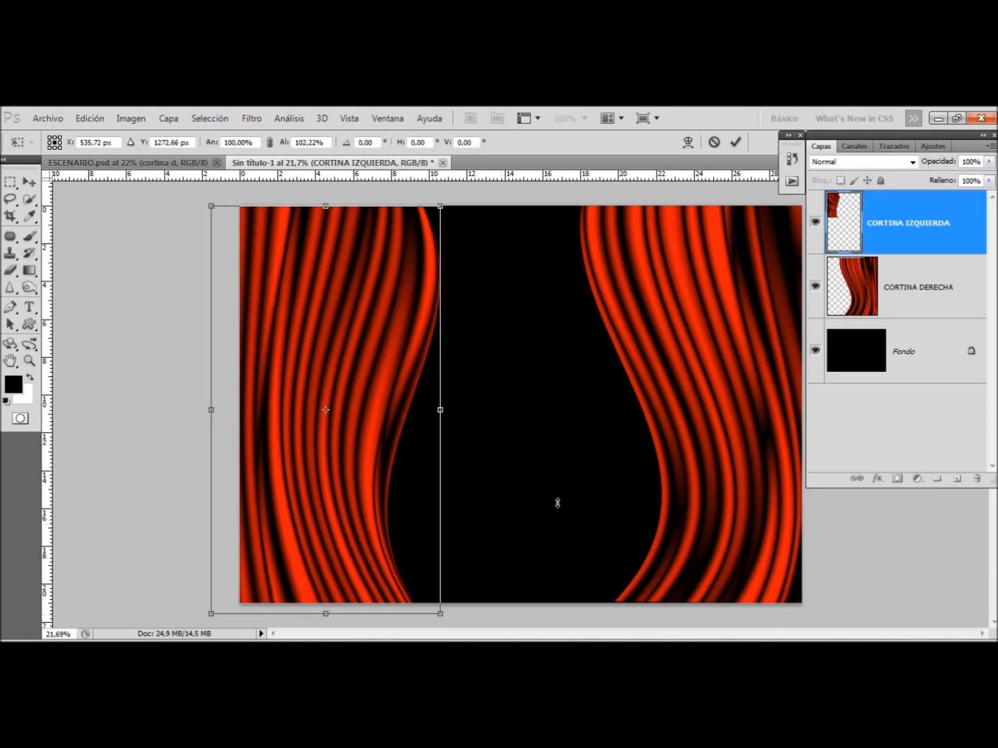
{"action": "key", "text": "Return"}
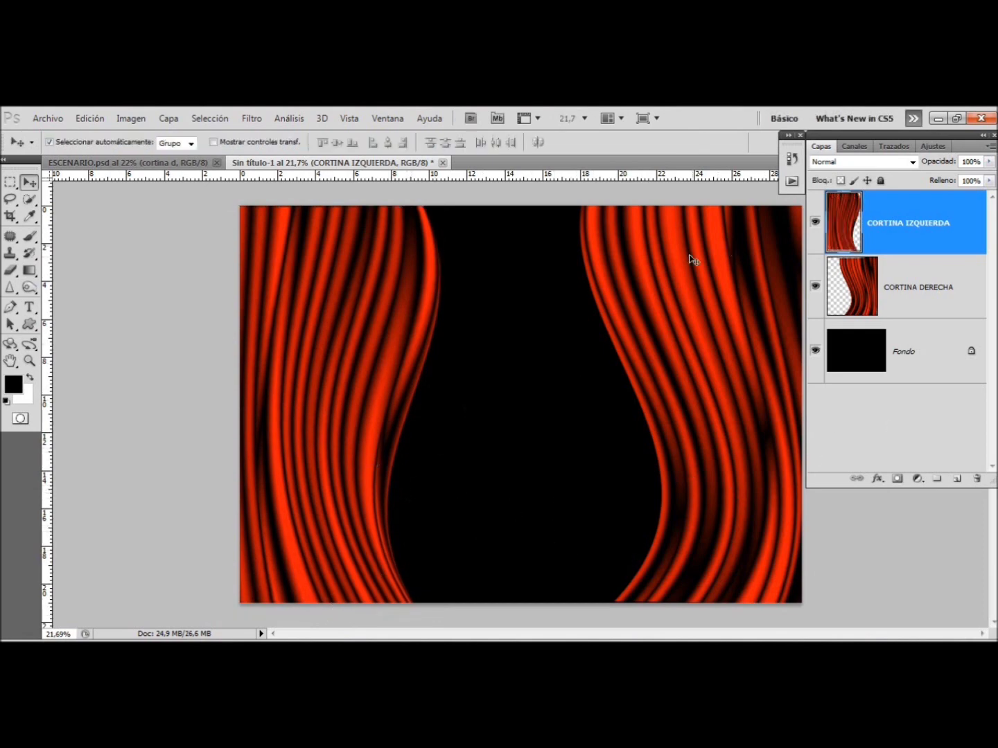
{"action": "left_click", "coordinate": [938, 369]}
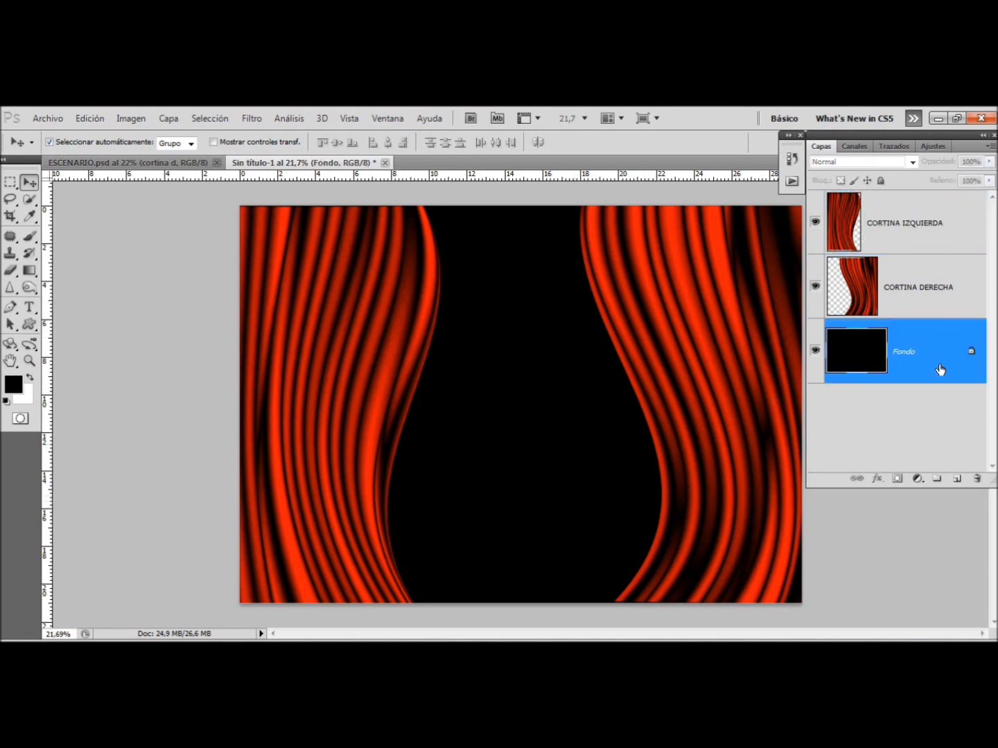
- Add a new layer above Fondo and marquee-select the lower band of the canvas
{"action": "left_click", "coordinate": [956, 480]}
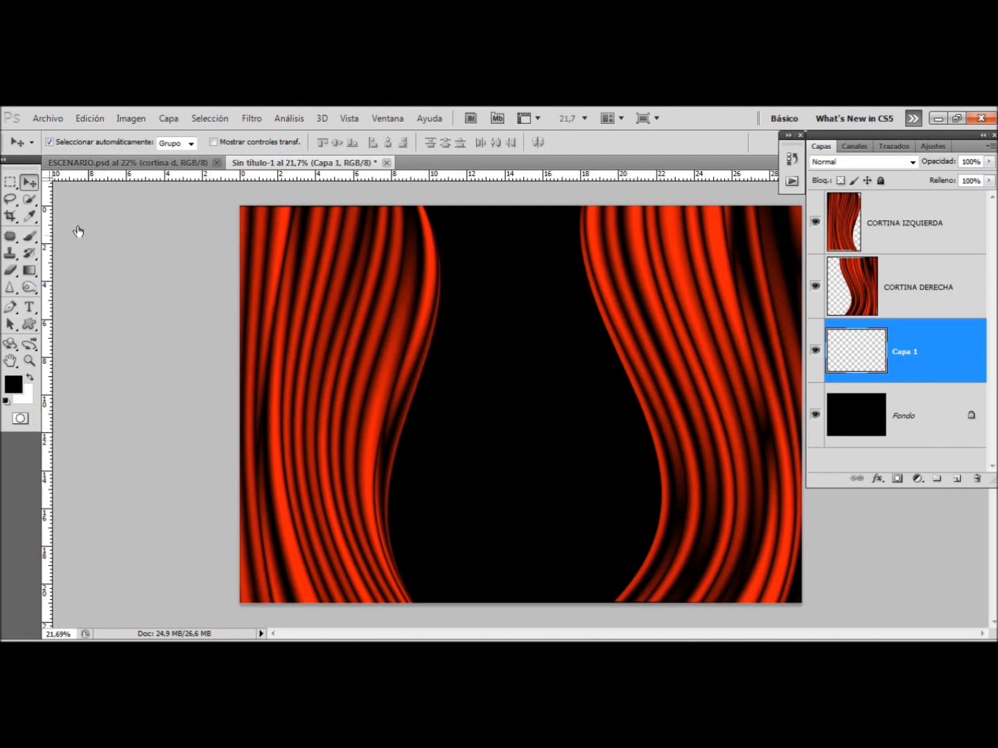
{"action": "left_click", "coordinate": [10, 182]}
{"action": "right_click", "coordinate": [10, 183]}
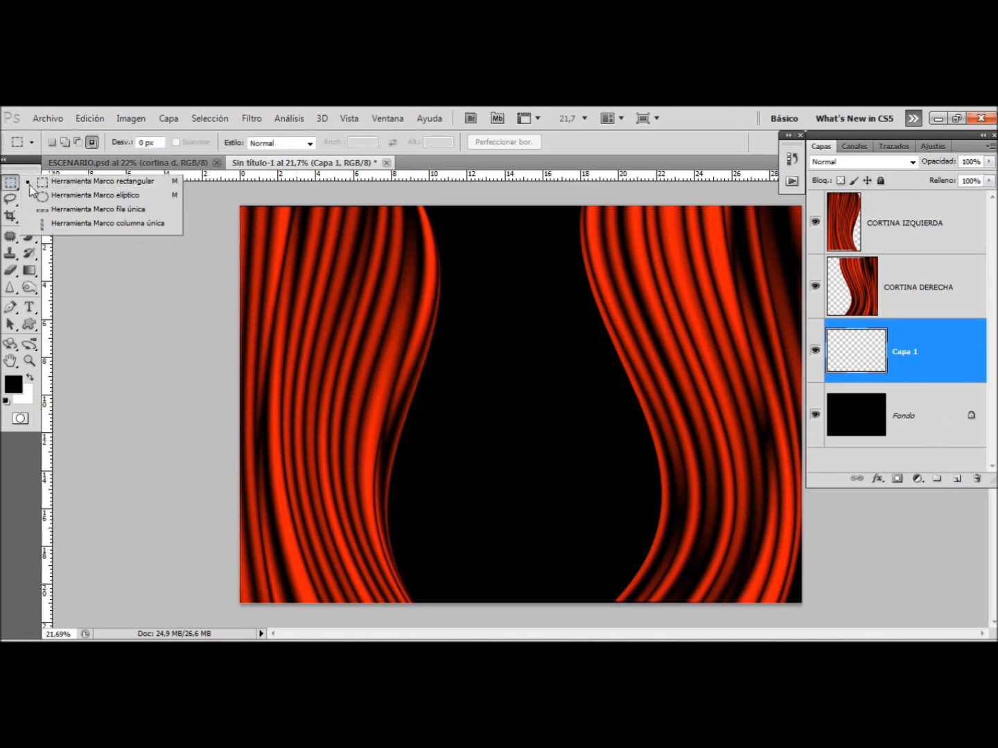
{"action": "left_click", "coordinate": [116, 184]}
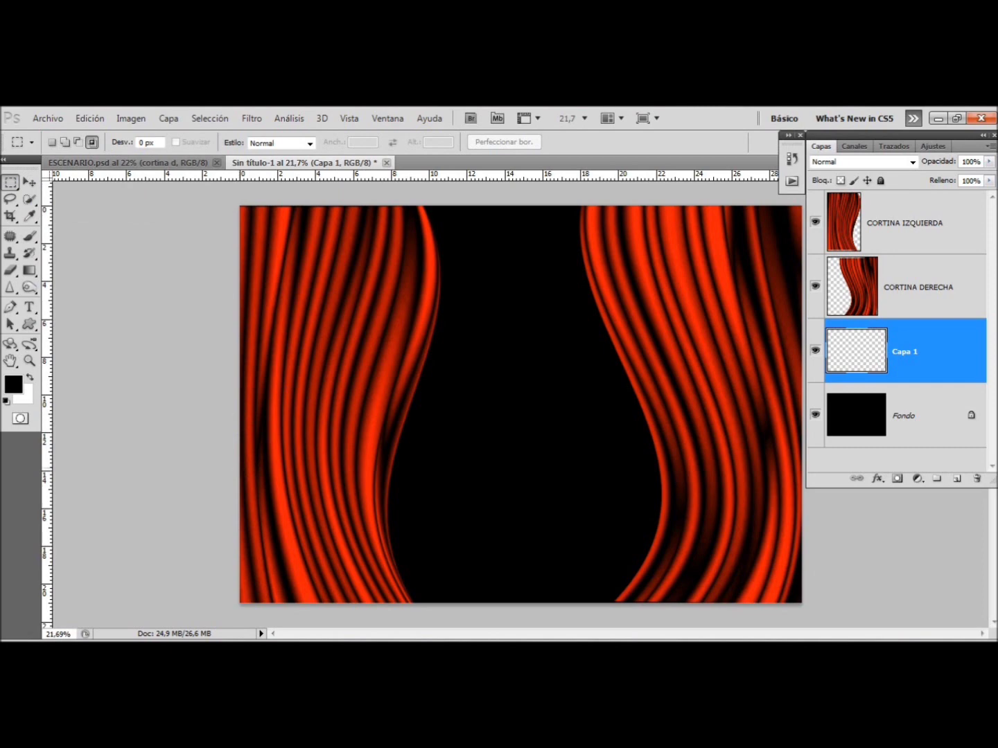
{"action": "mouse_move", "coordinate": [327, 487]}
{"action": "left_mouse_down"}
{"action": "mouse_move", "coordinate": [653, 601]}
{"action": "mouse_move", "coordinate": [725, 584]}
{"action": "left_mouse_up"}
{"action": "left_click_drag", "start_coordinate": [792, 608], "coordinate": [801, 603]}
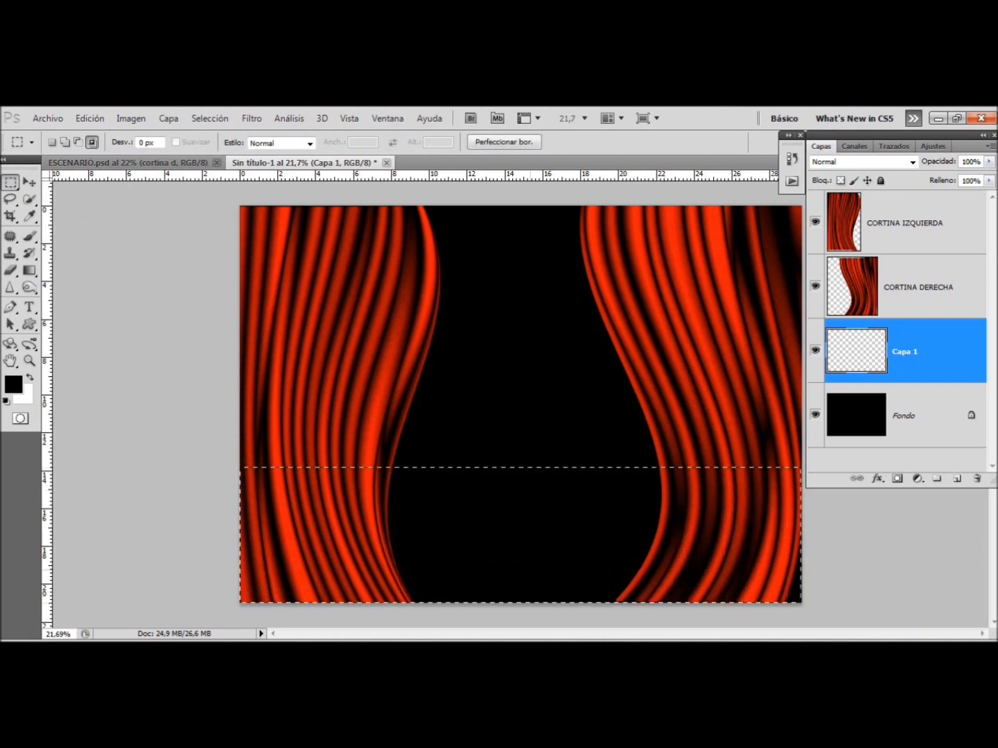
- Fill the floor selection with dark red-brown #1e1515 using the Paint Bucket
{"action": "left_click", "coordinate": [11, 387]}
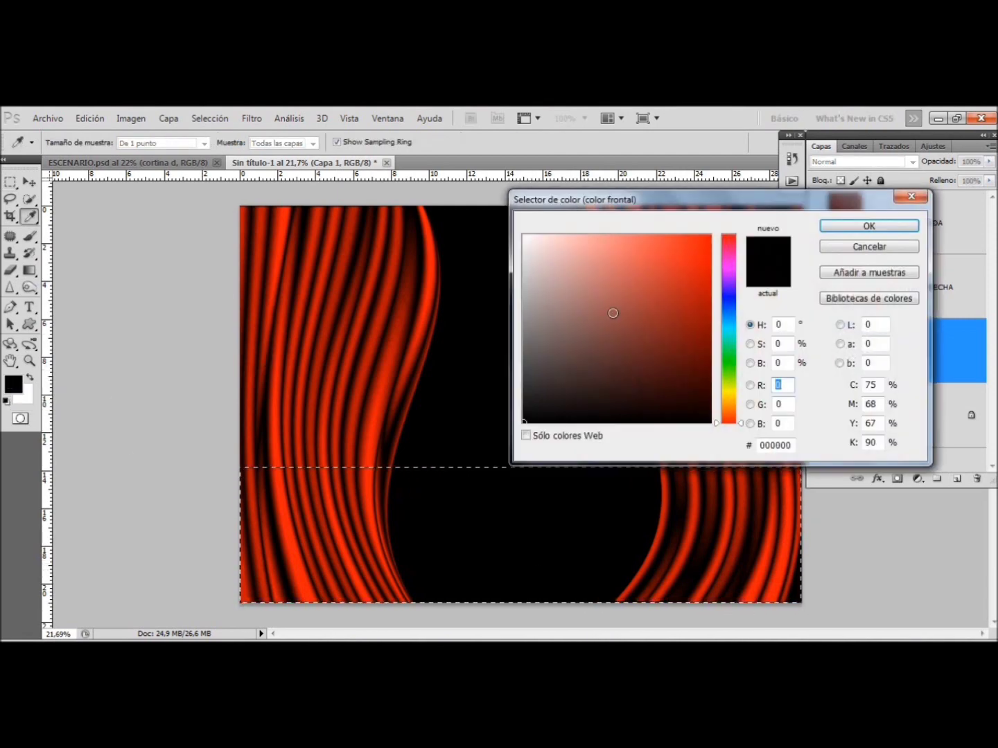
{"action": "left_click", "coordinate": [580, 401]}
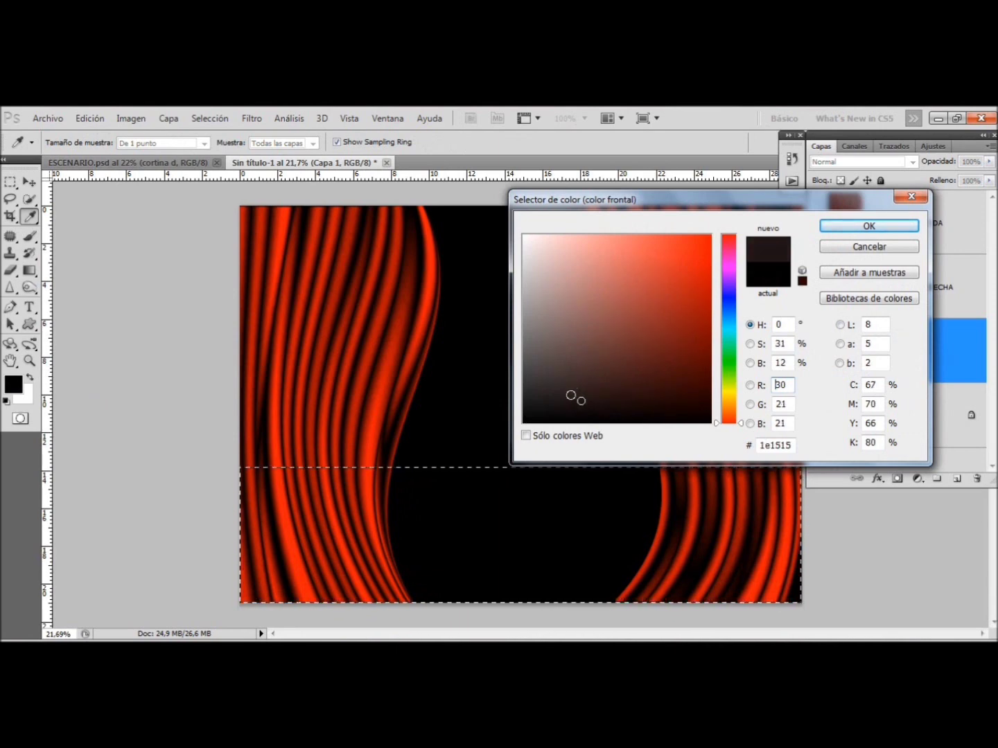
{"action": "left_click", "coordinate": [869, 226]}
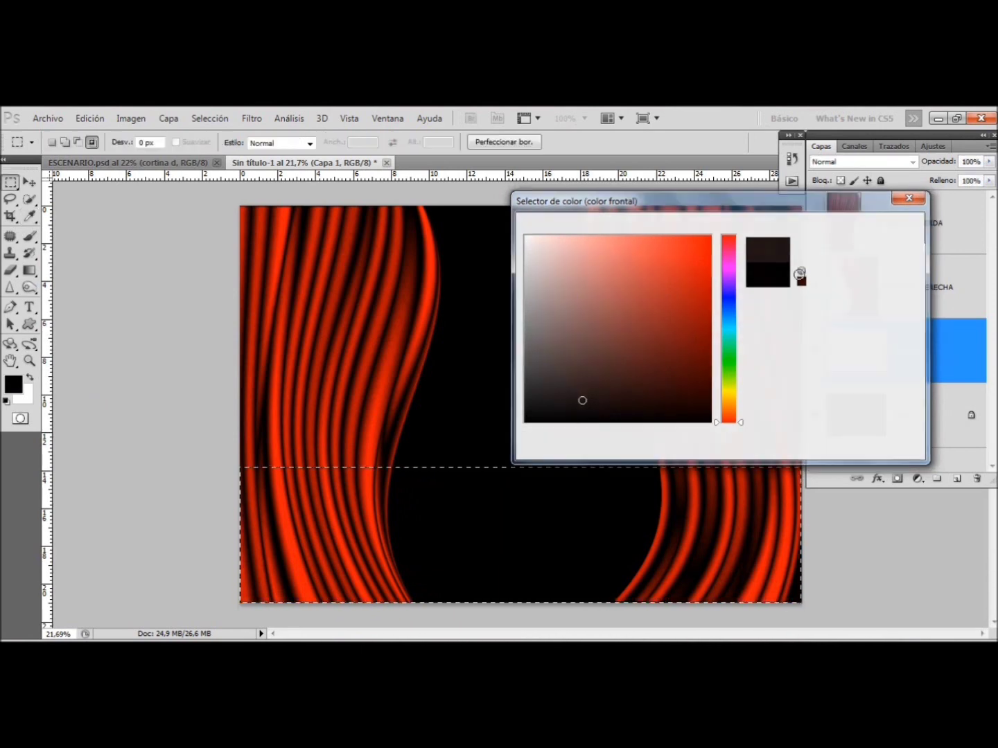
{"action": "left_click", "coordinate": [29, 271]}
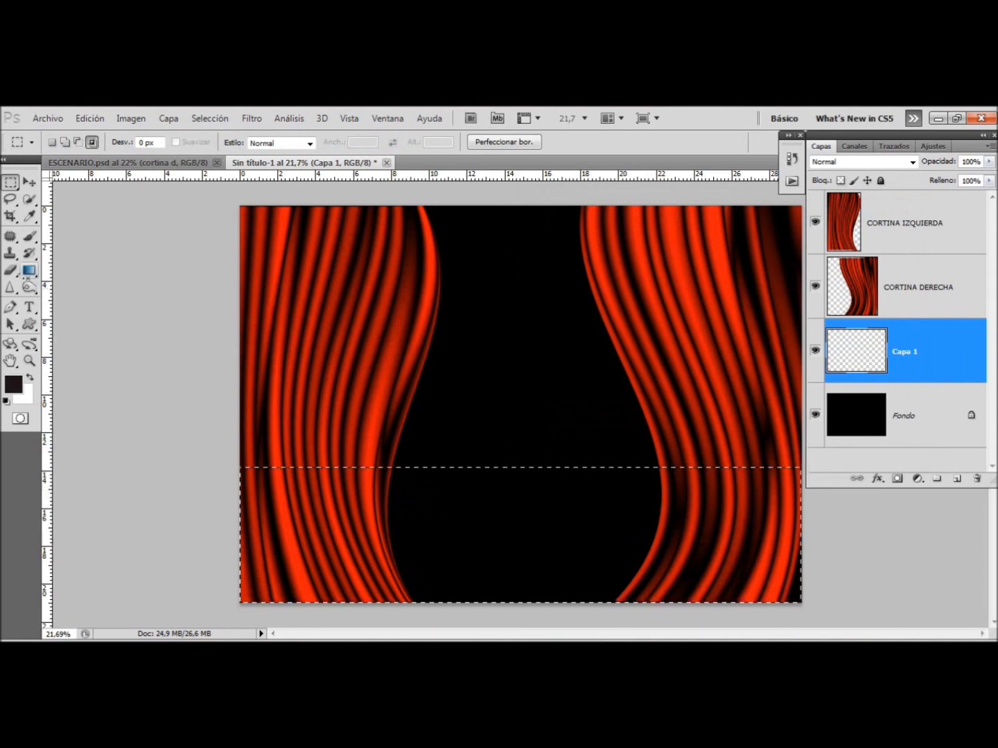
{"action": "left_click", "coordinate": [27, 274]}
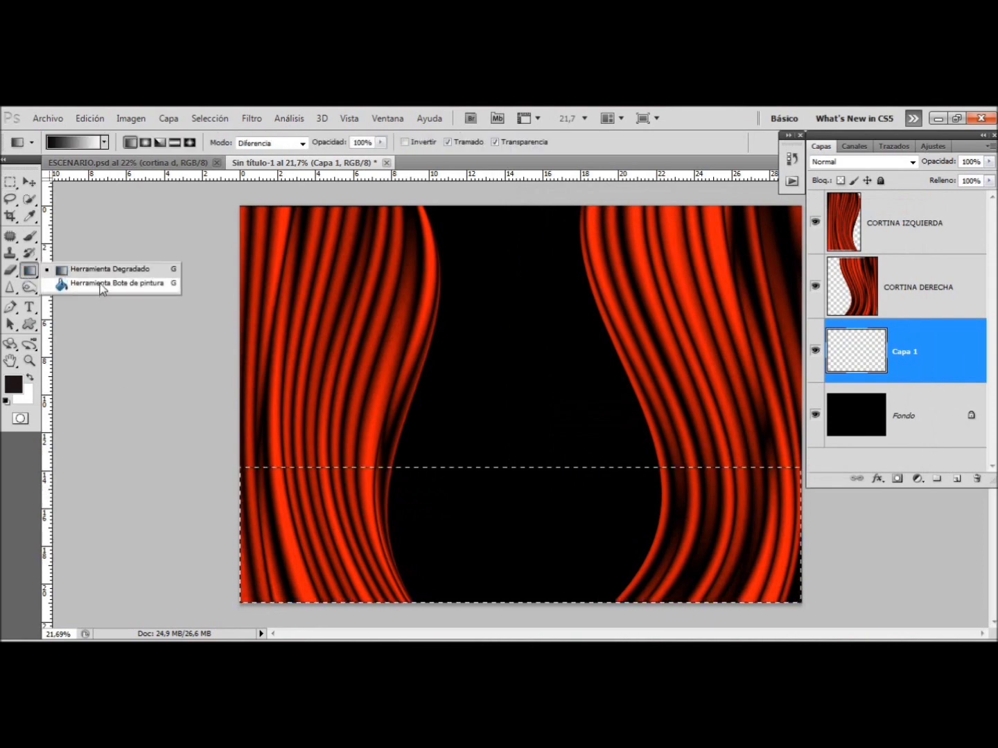
{"action": "left_click", "coordinate": [102, 285]}
{"action": "left_click", "coordinate": [428, 515]}
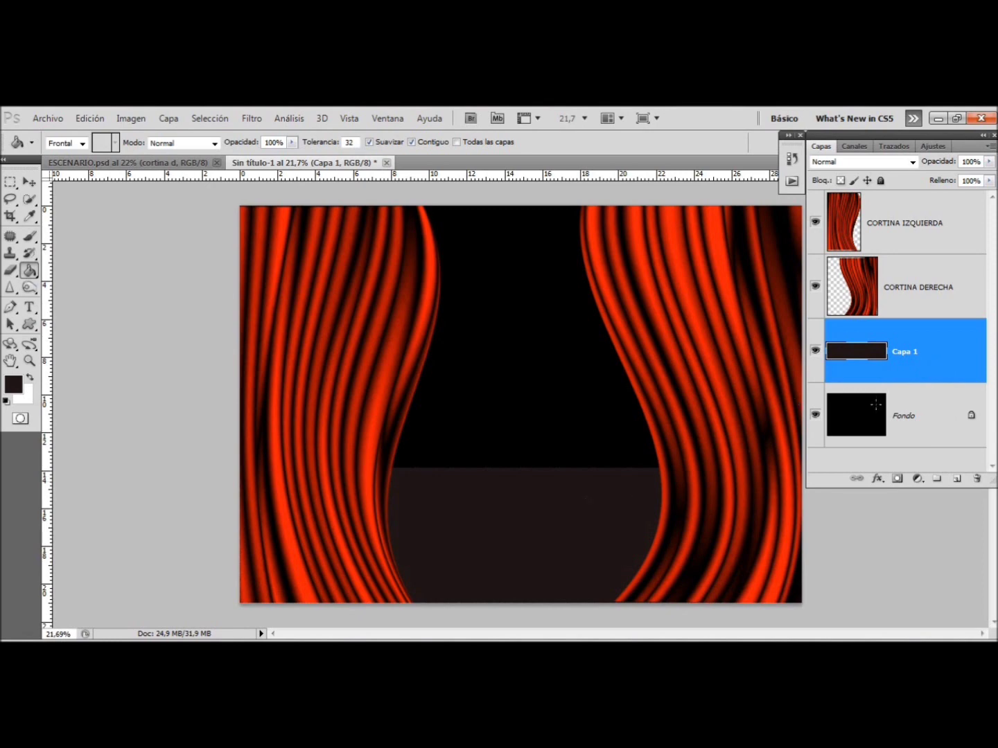
{"action": "double_click", "coordinate": [960, 353]}
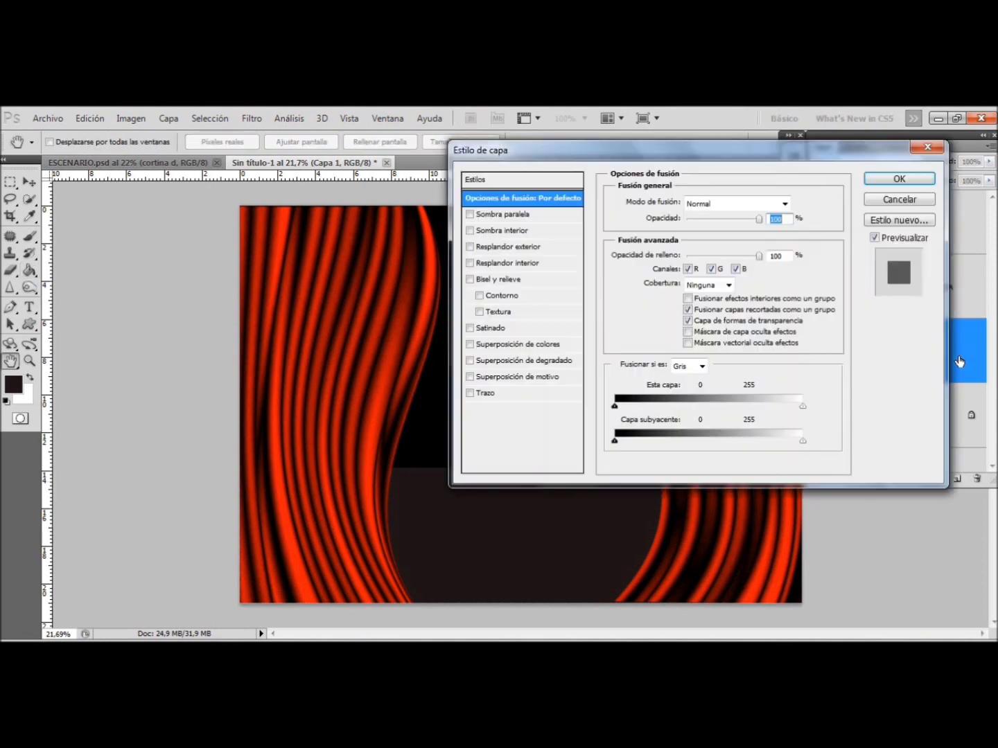
- Rename the floor layer to ESCENARIO
{"action": "left_click", "coordinate": [899, 199]}
{"action": "double_click", "coordinate": [904, 354]}
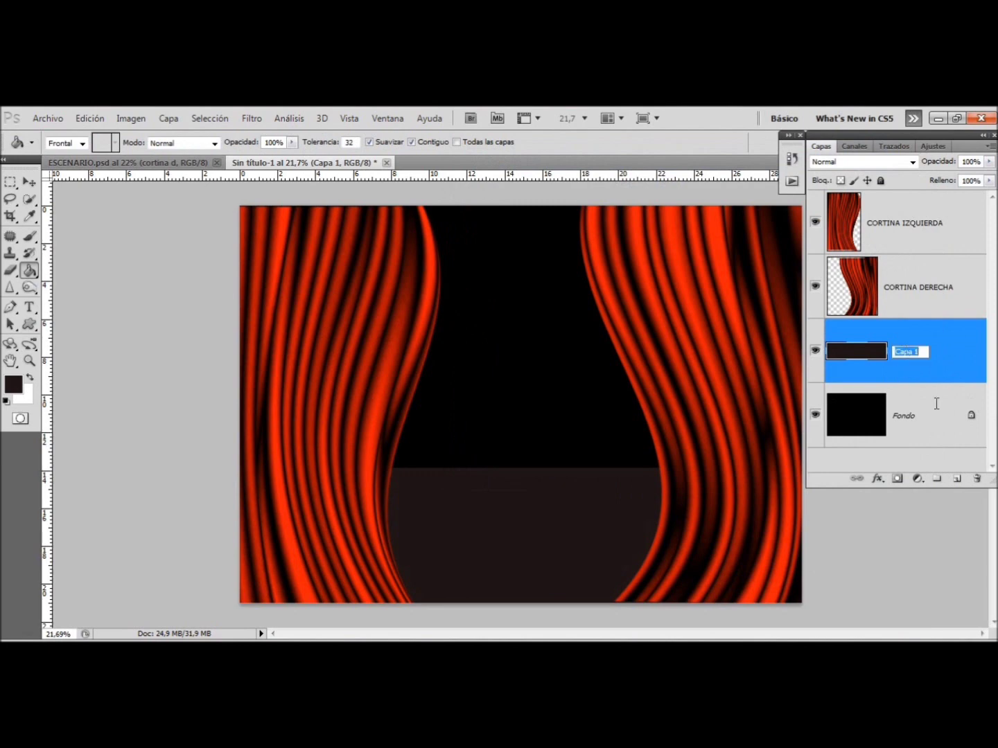
{"action": "type", "text": "ESCENA"}
{"action": "type", "text": "RIO"}
{"action": "key", "text": "Return"}
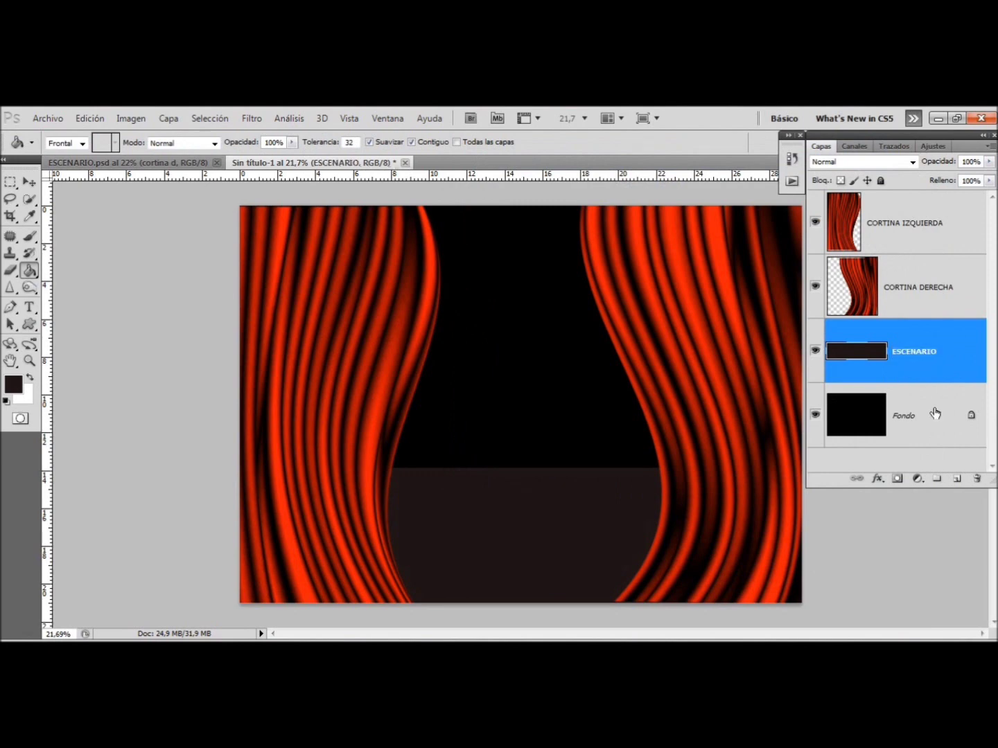
- Give ESCENARIO an outer glow in the sampled dark stage colour, size about 80 px
{"action": "double_click", "coordinate": [960, 370]}
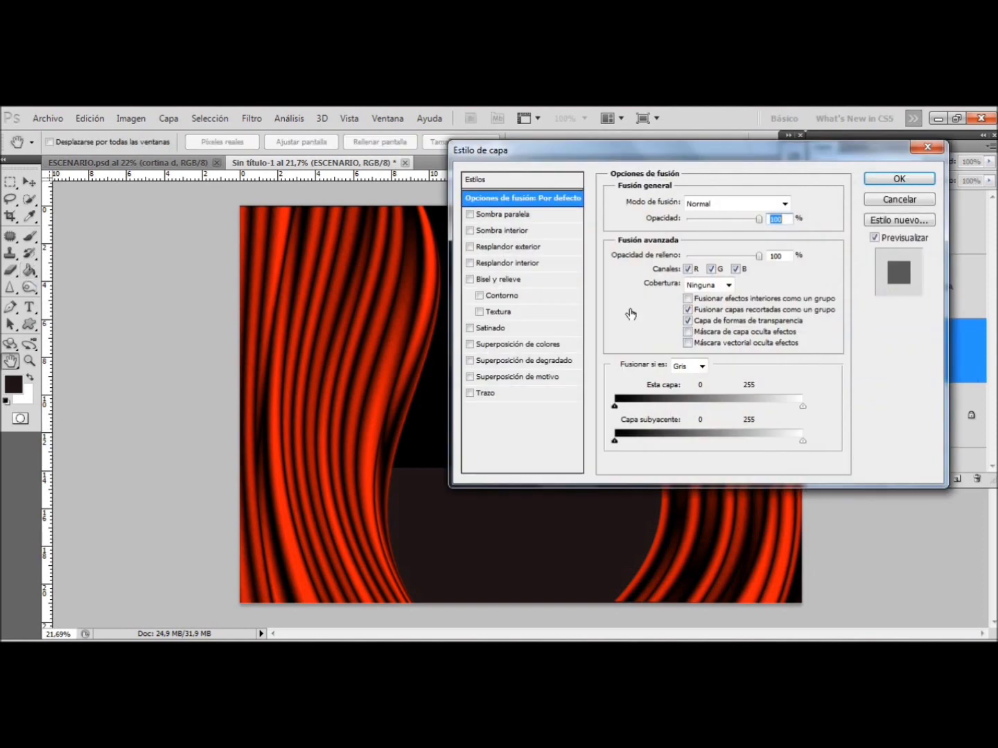
{"action": "mouse_move", "coordinate": [641, 158]}
{"action": "left_mouse_down"}
{"action": "mouse_move", "coordinate": [789, 173]}
{"action": "mouse_move", "coordinate": [835, 158]}
{"action": "left_mouse_up"}
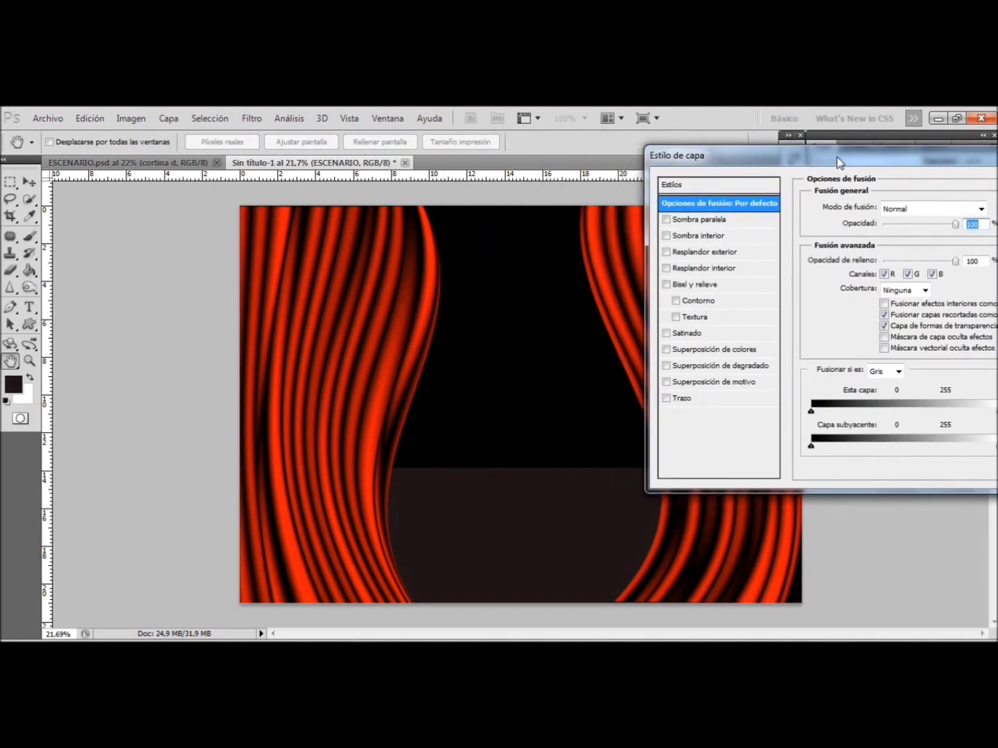
{"action": "left_click", "coordinate": [696, 252]}
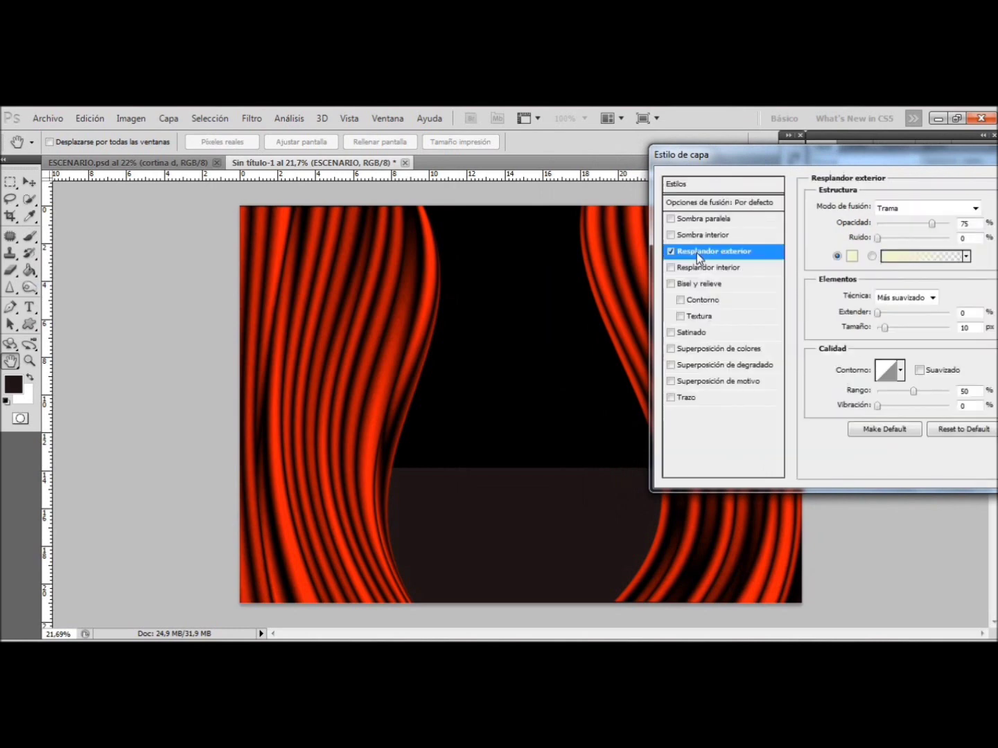
{"action": "left_click", "coordinate": [851, 257]}
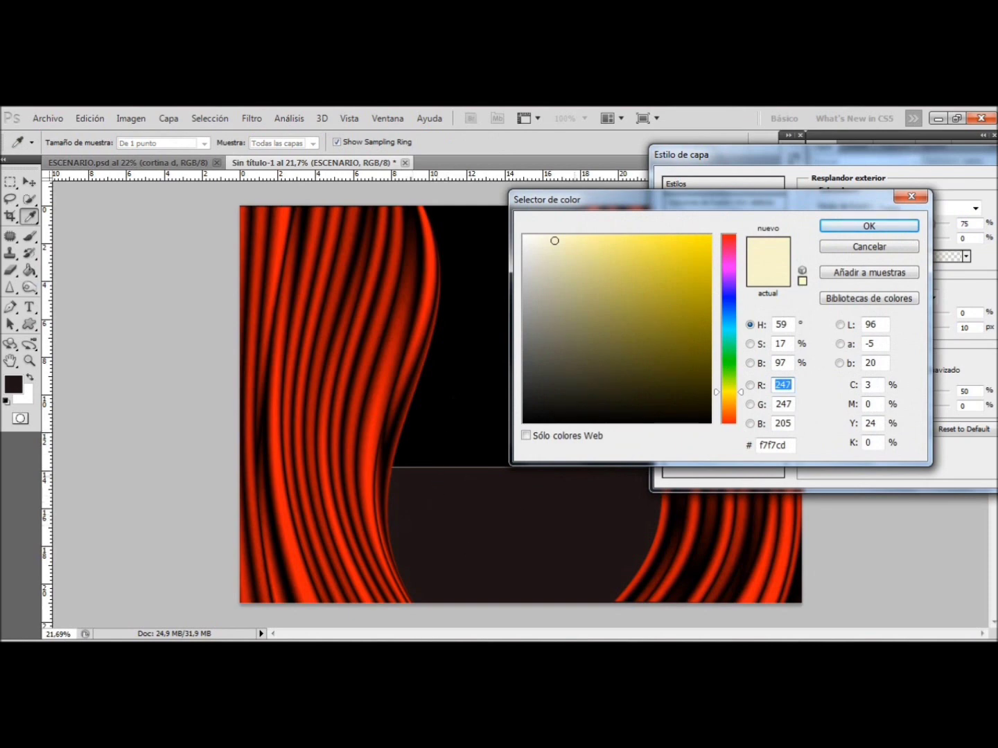
{"action": "left_click", "coordinate": [435, 534]}
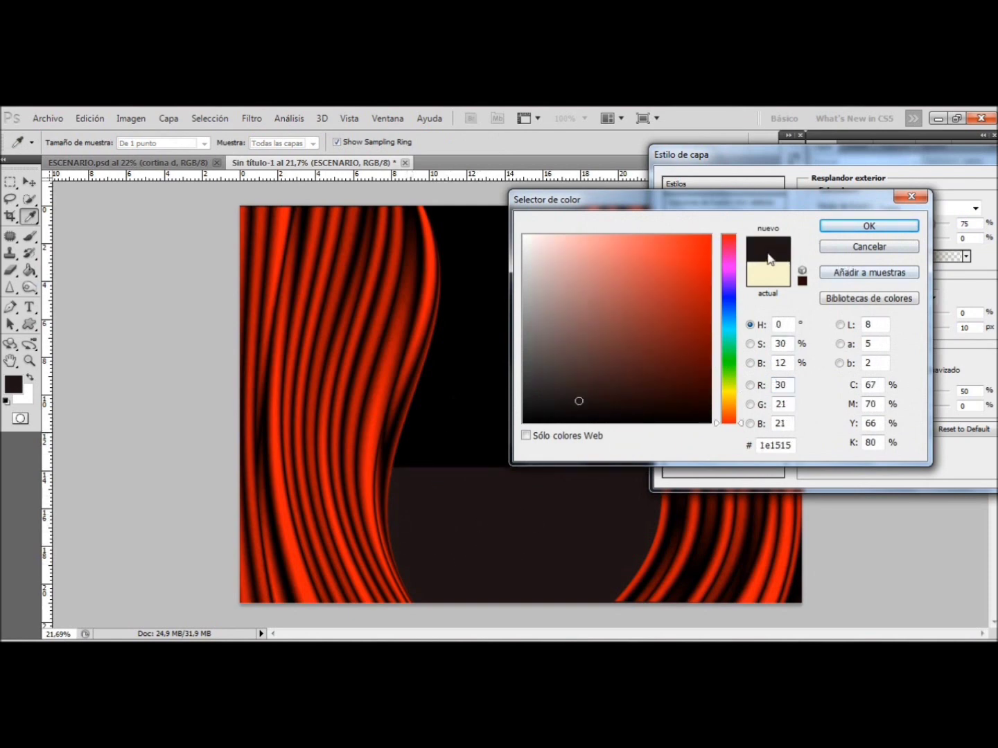
{"action": "left_click", "coordinate": [843, 225]}
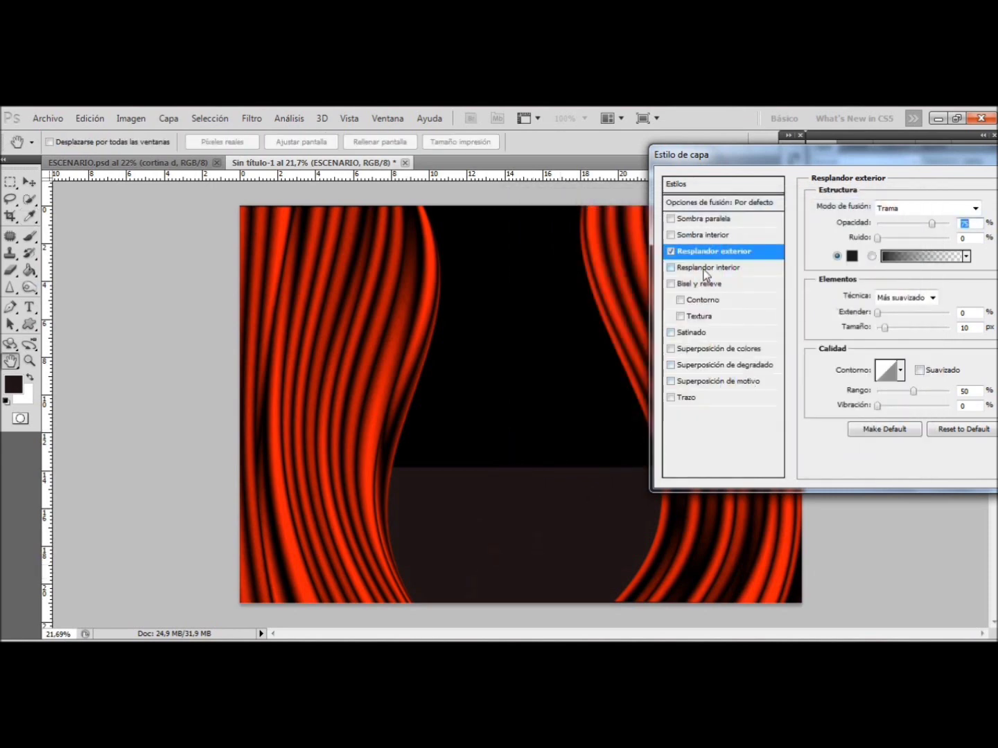
{"action": "left_click_drag", "start_coordinate": [884, 327], "coordinate": [899, 327]}
{"action": "left_click_drag", "start_coordinate": [914, 325], "coordinate": [900, 325]}
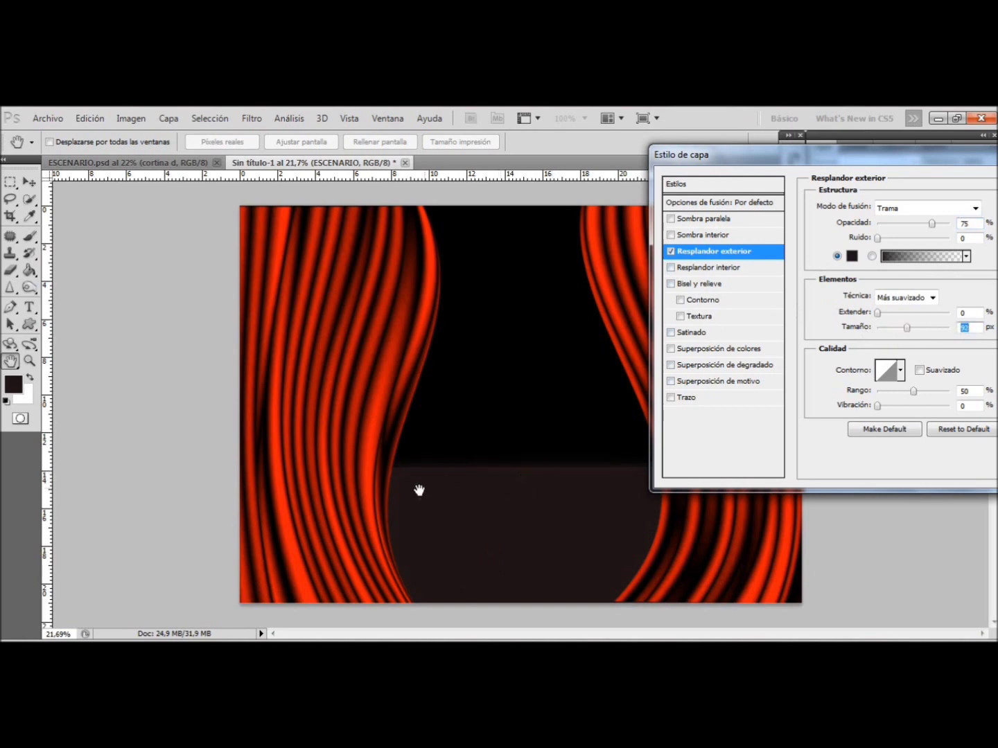
{"action": "left_click_drag", "start_coordinate": [886, 185], "coordinate": [816, 186]}
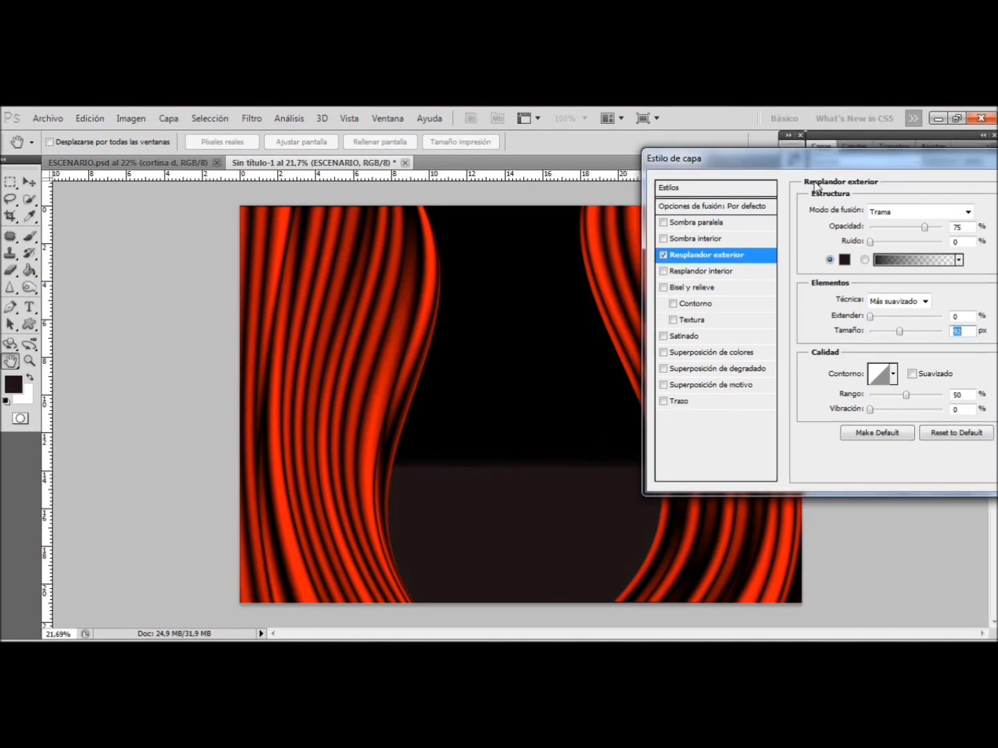
{"action": "left_click", "coordinate": [879, 202]}
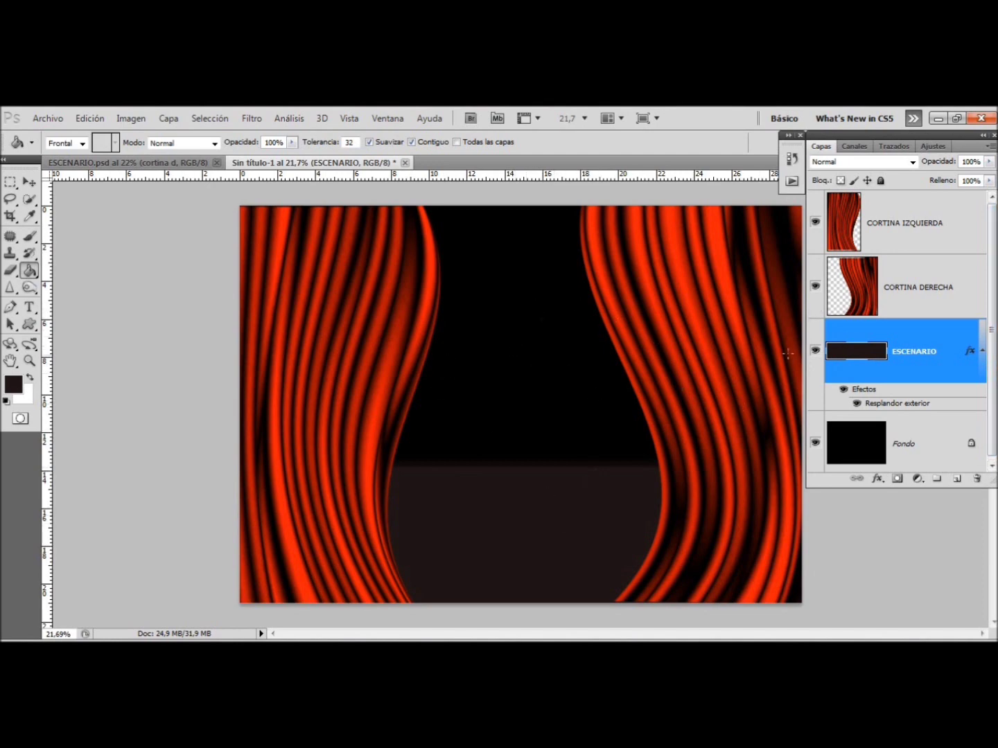
- Check the glow by toggling curtains, then add a layer LUZ above CORTINA IZQUIERDA
{"action": "left_click", "coordinate": [815, 284]}
{"action": "left_click", "coordinate": [815, 223]}
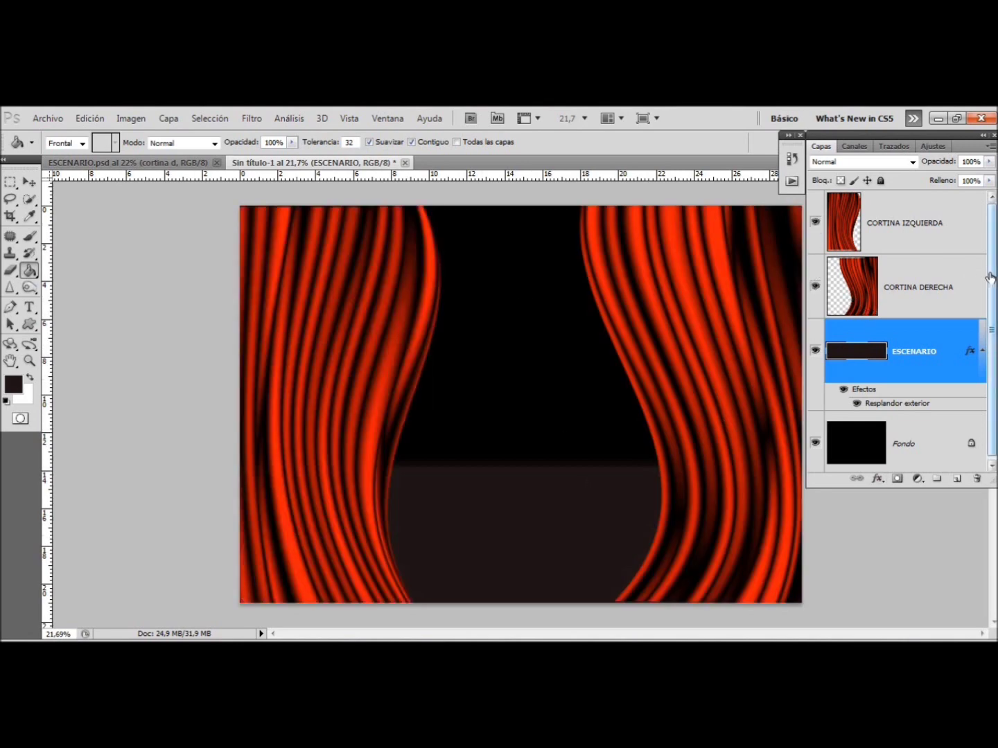
{"action": "left_click", "coordinate": [970, 240]}
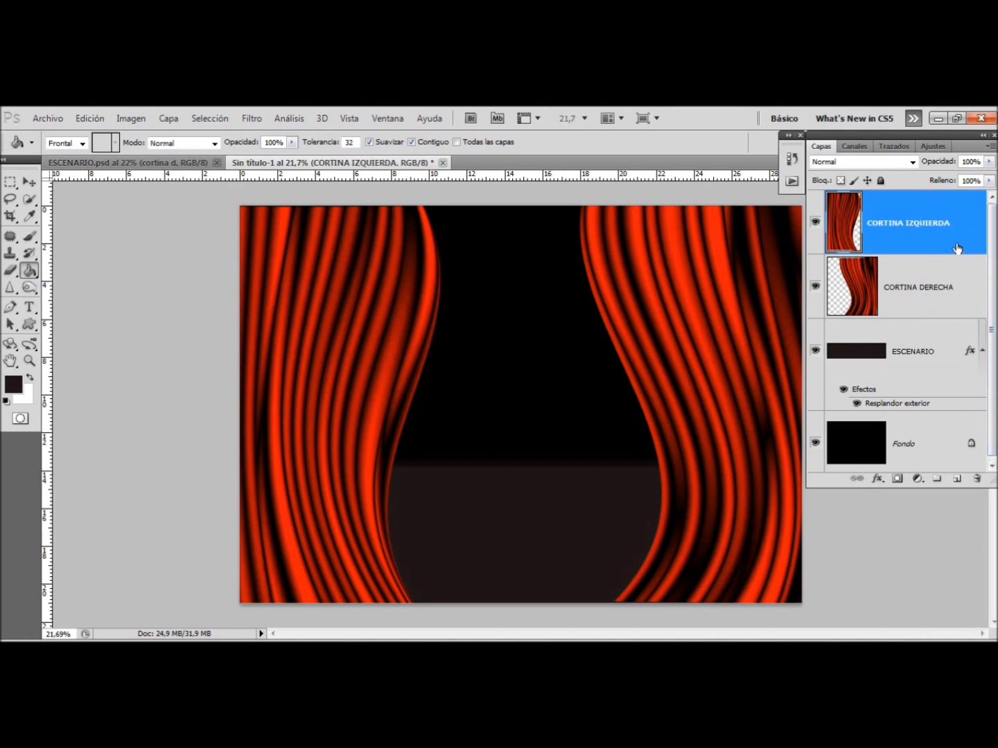
{"action": "left_click", "coordinate": [957, 479]}
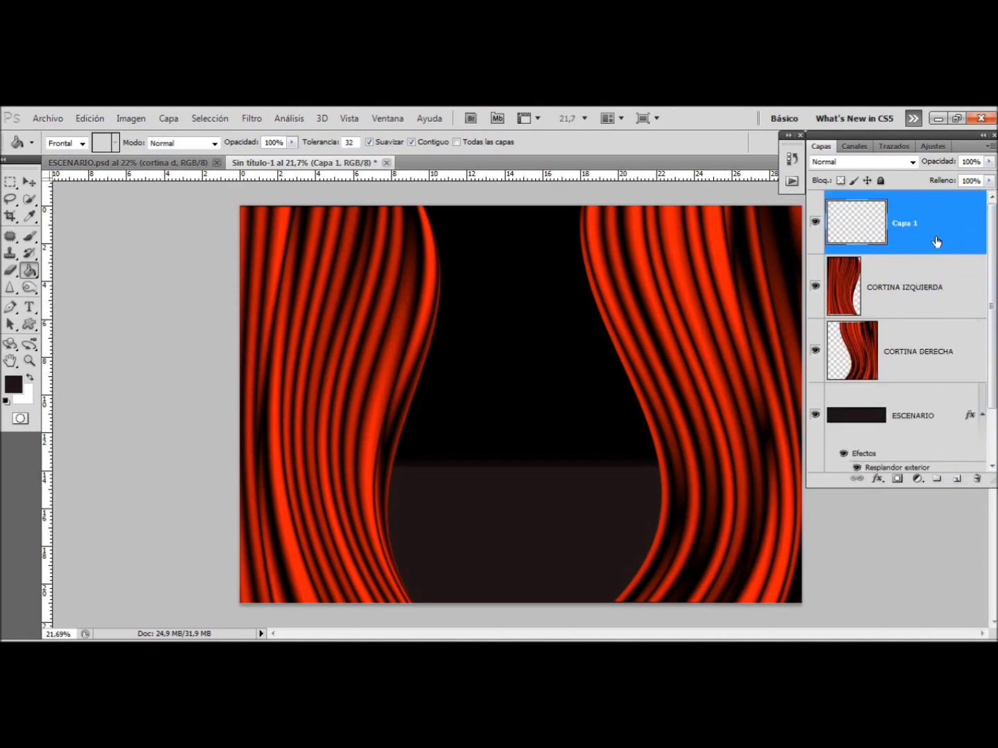
{"action": "double_click", "coordinate": [904, 223]}
{"action": "type", "text": "LUZ"}
{"action": "key", "text": "Return"}
- Switch to the Gradient tool with white foreground over black background (D, then X)
{"action": "left_click", "coordinate": [31, 272]}
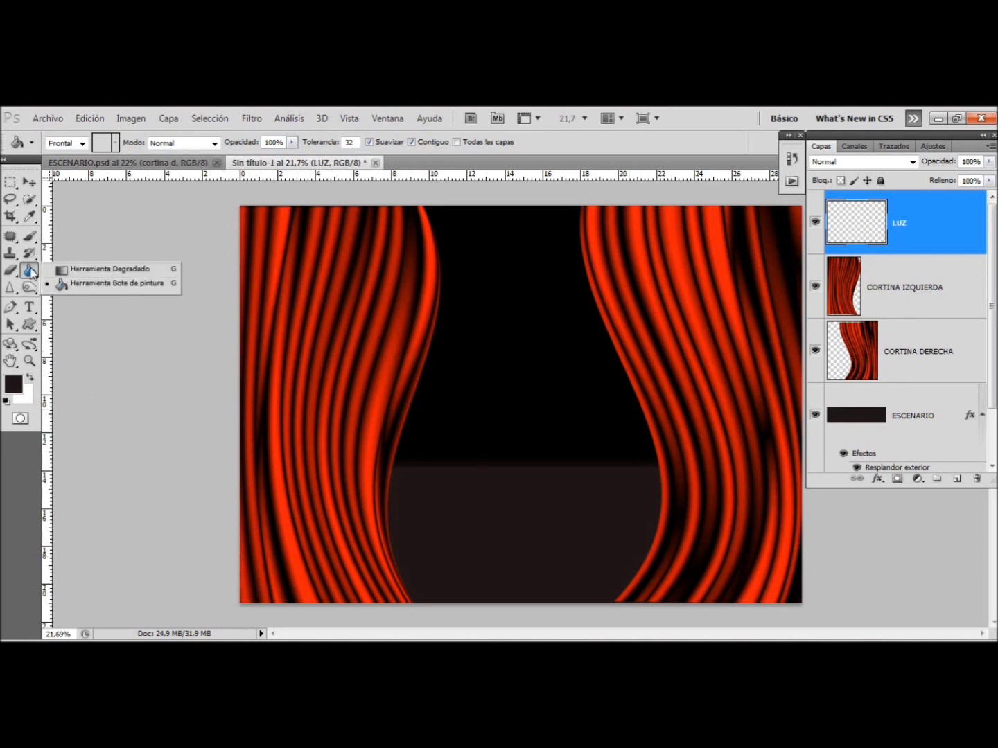
{"action": "left_click", "coordinate": [84, 270]}
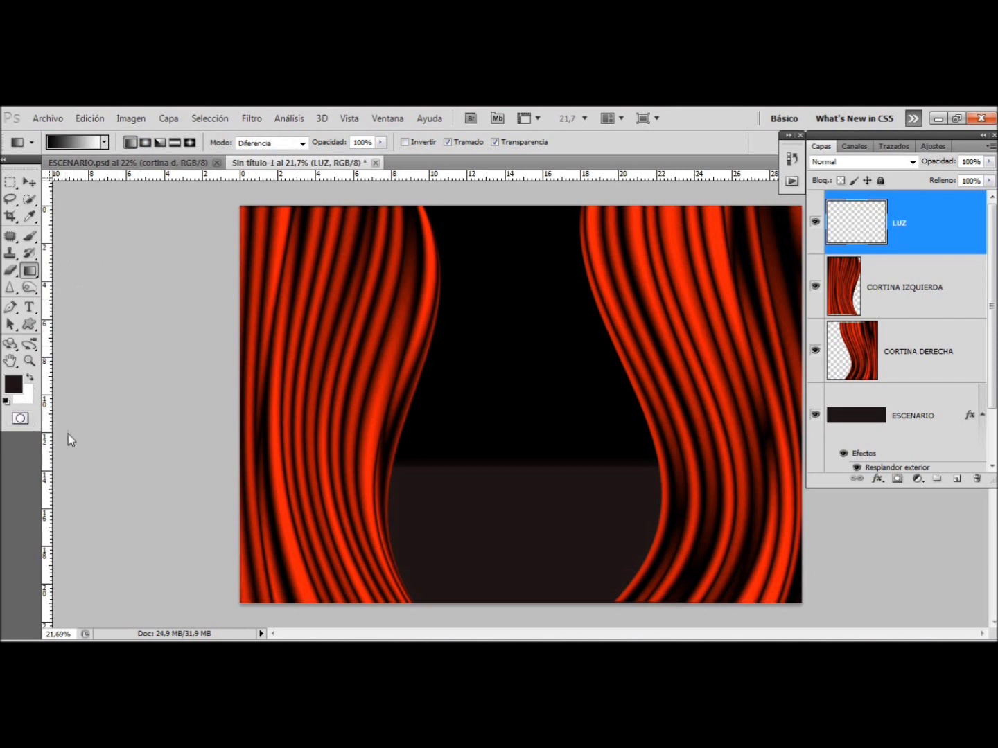
{"action": "key", "text": "d"}
{"action": "key", "text": "x"}
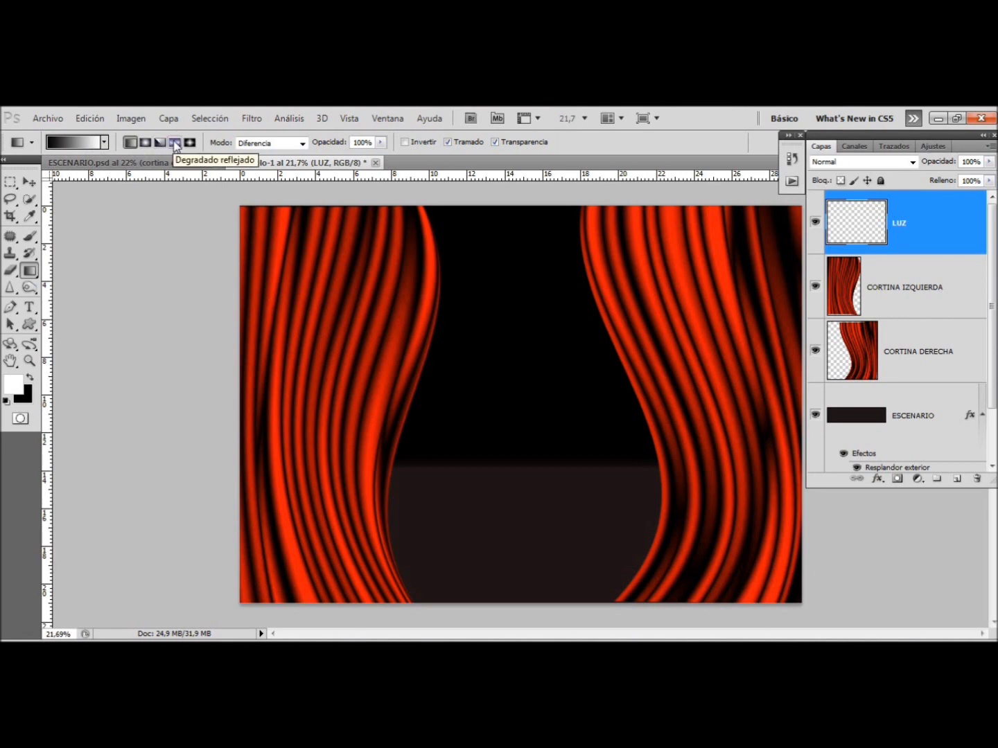
- Choose the Reflected gradient style with the Foreground to Transparent preset
{"action": "left_click", "coordinate": [175, 143]}
{"action": "left_click", "coordinate": [70, 142]}
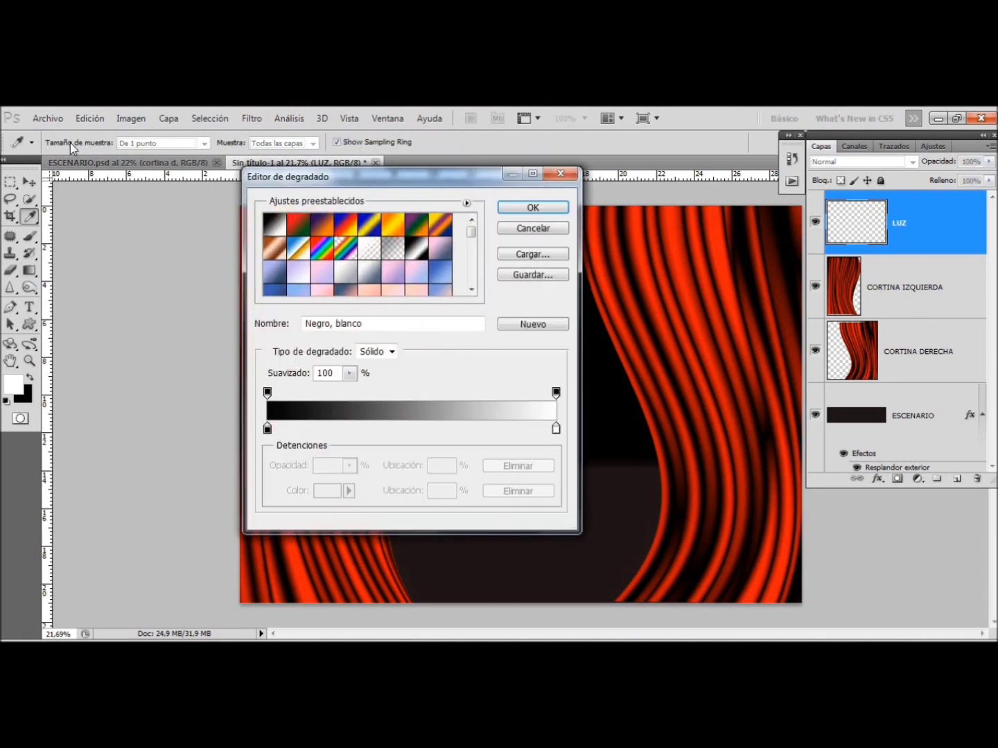
{"action": "left_click_drag", "start_coordinate": [471, 231], "coordinate": [471, 274]}
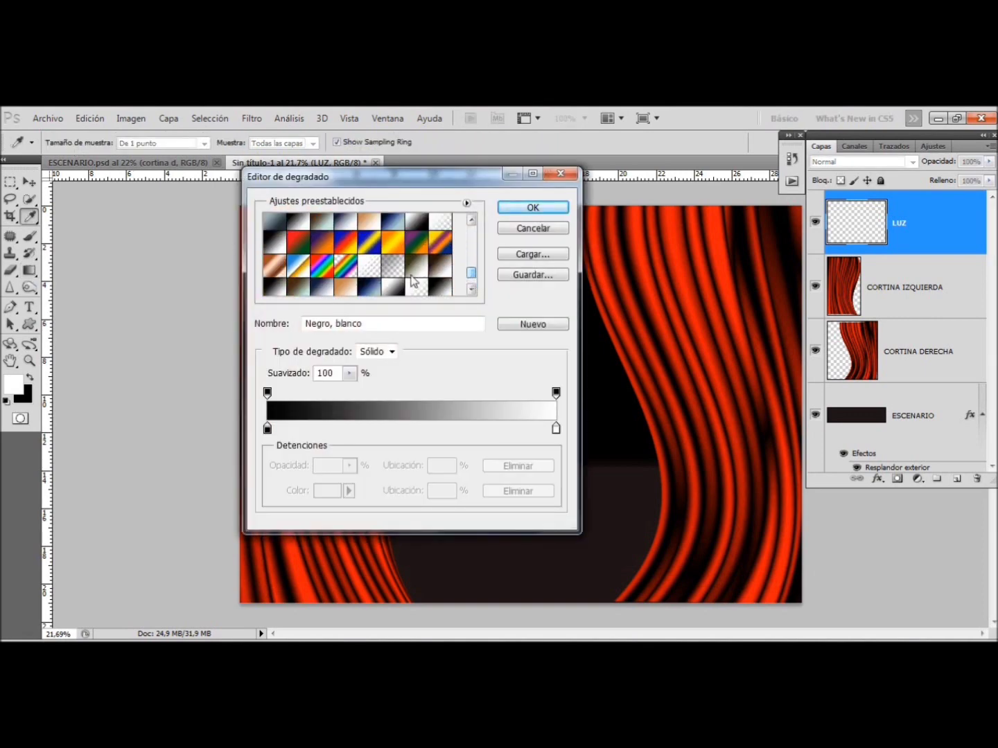
{"action": "left_click", "coordinate": [366, 269]}
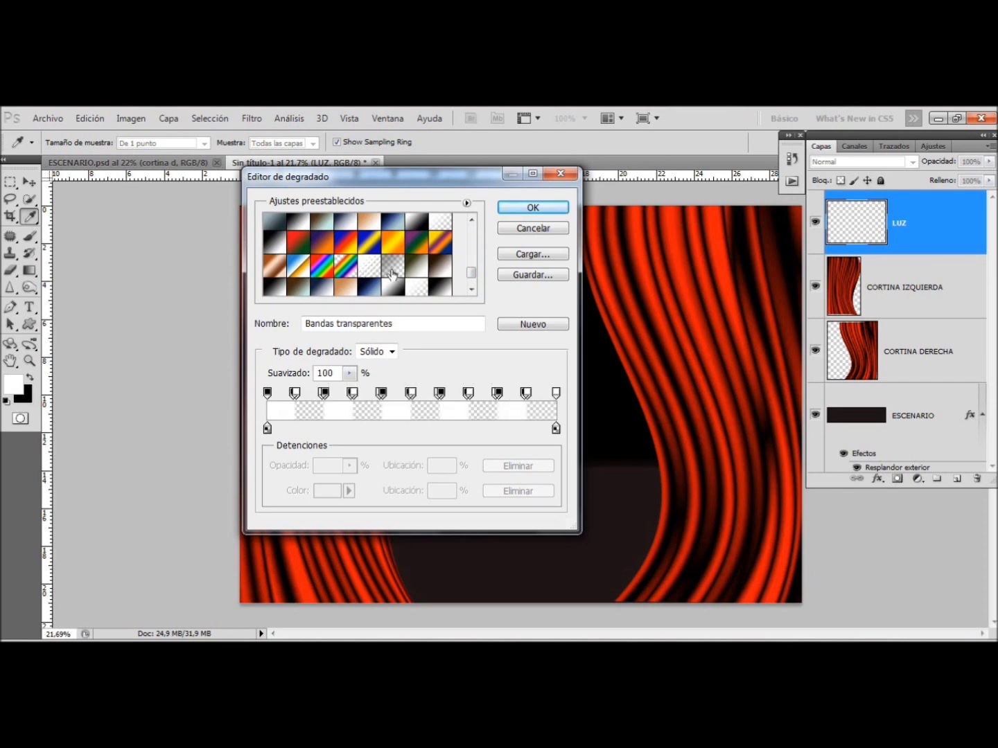
{"action": "left_click", "coordinate": [416, 291]}
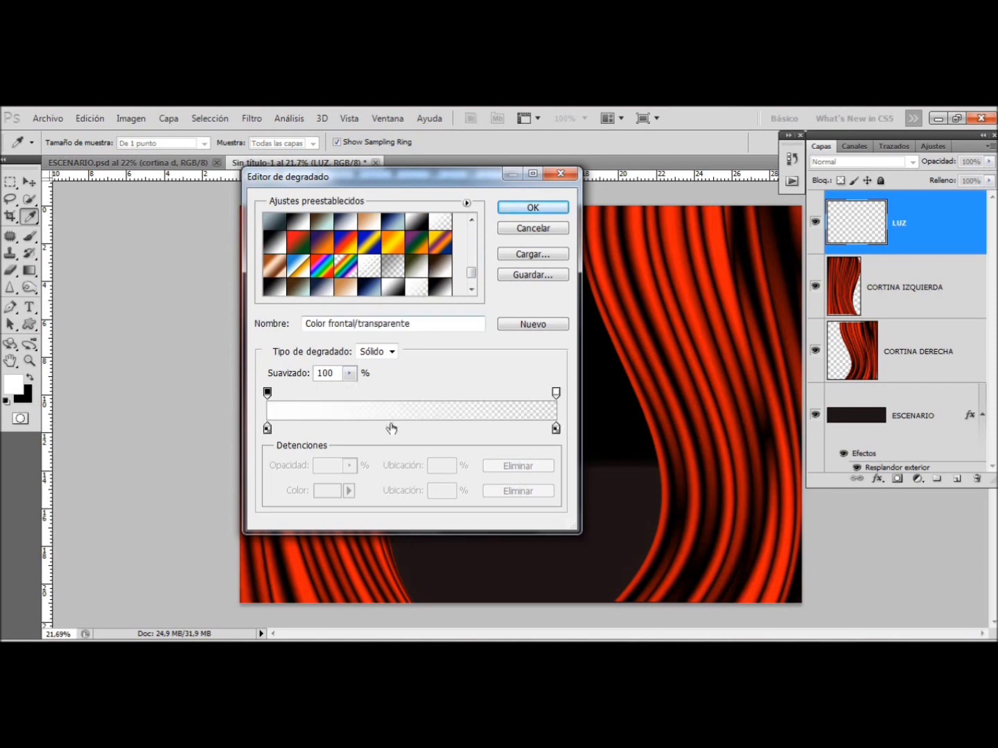
{"action": "left_click", "coordinate": [535, 208]}
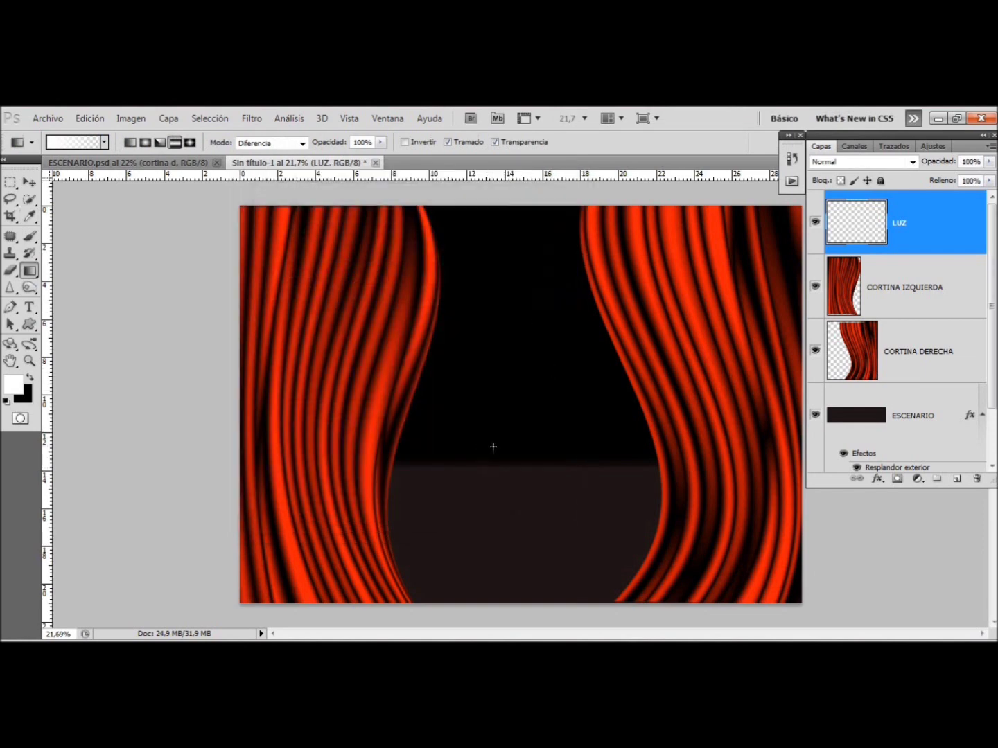
- Drag a diagonal reflected white gradient on LUZ, then enable Move tool transform controls
{"action": "left_click_drag", "start_coordinate": [478, 431], "coordinate": [516, 400]}
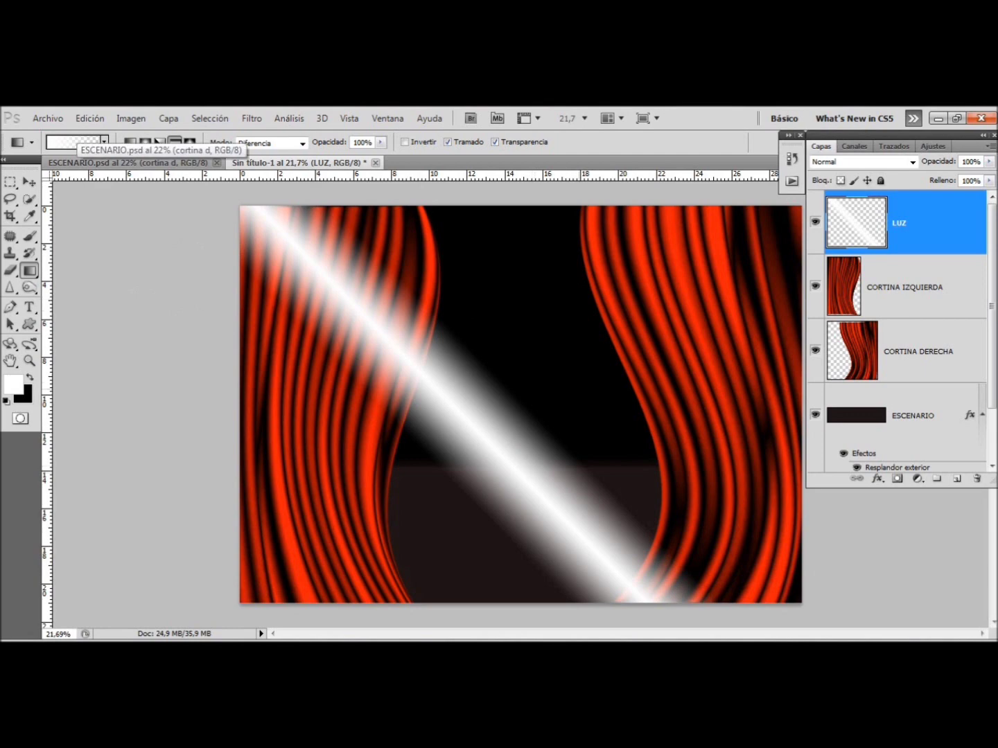
{"action": "left_click", "coordinate": [29, 182]}
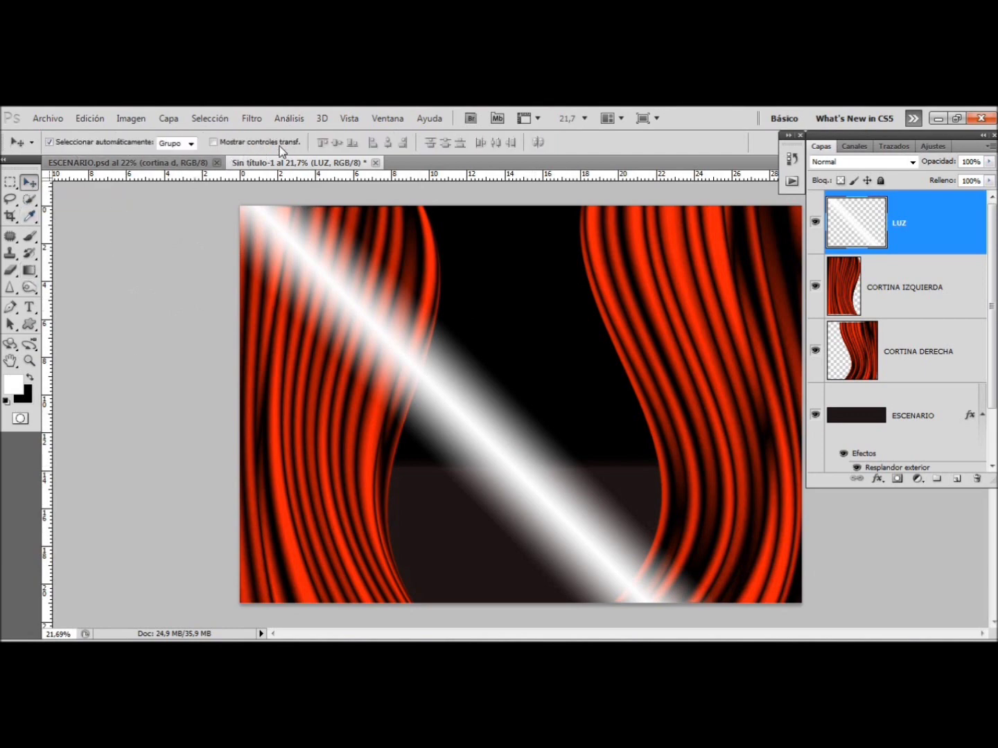
{"action": "left_click", "coordinate": [213, 142]}
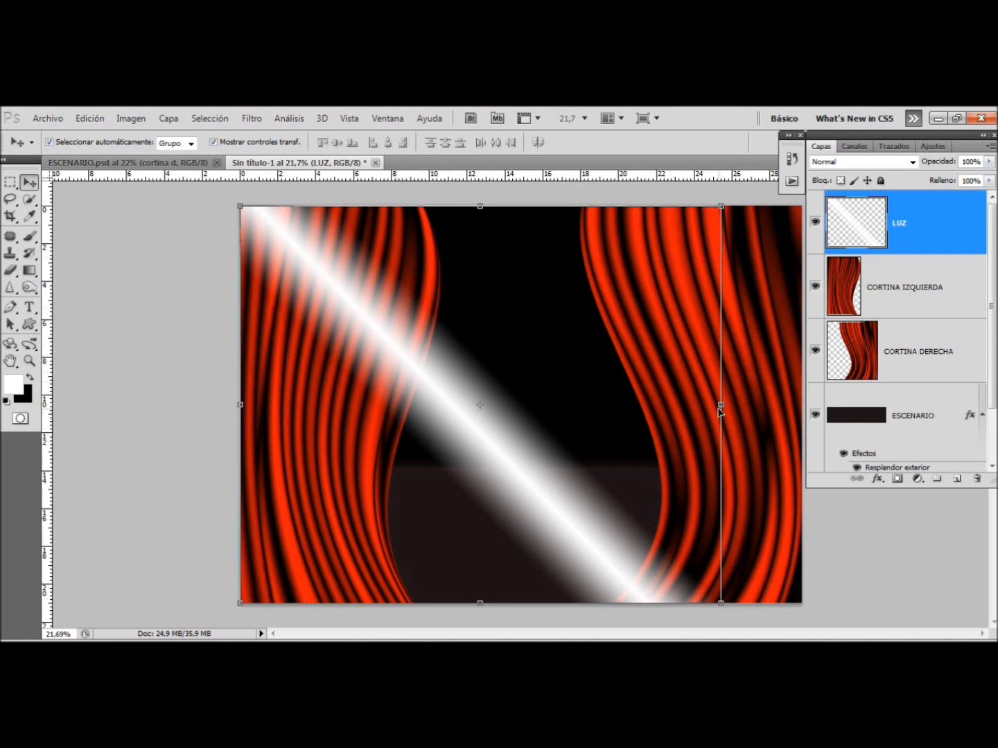
- Skew, stretch and rotate the light beam to a shallower diagonal
{"action": "left_click_drag", "start_coordinate": [720, 409], "coordinate": [776, 348]}
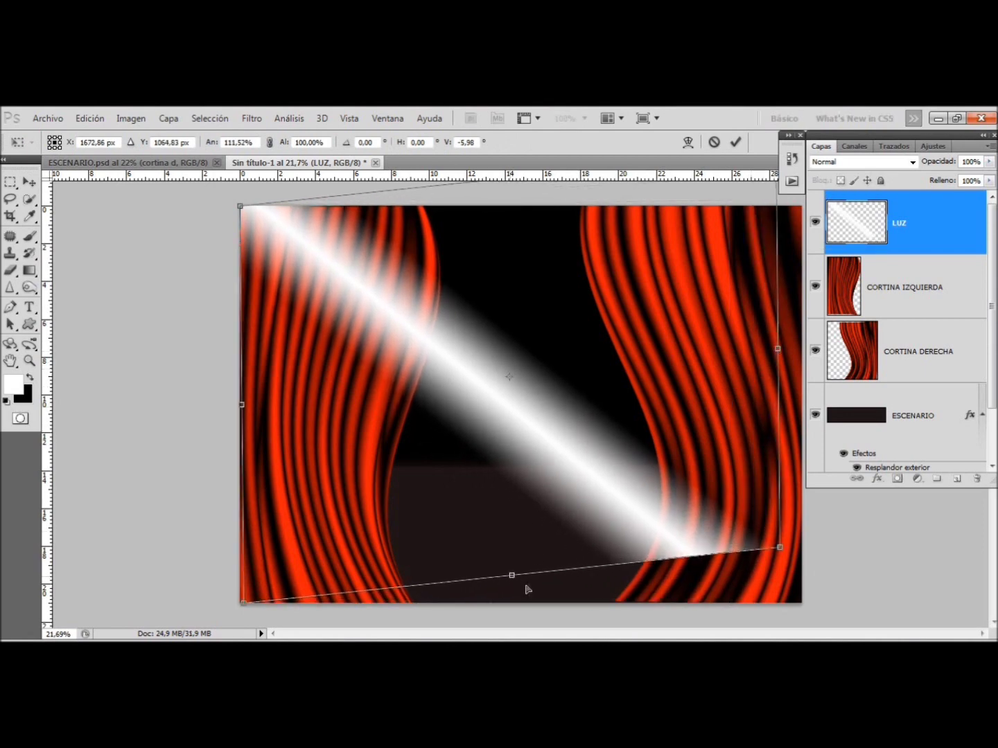
{"action": "left_click_drag", "start_coordinate": [507, 577], "coordinate": [901, 623]}
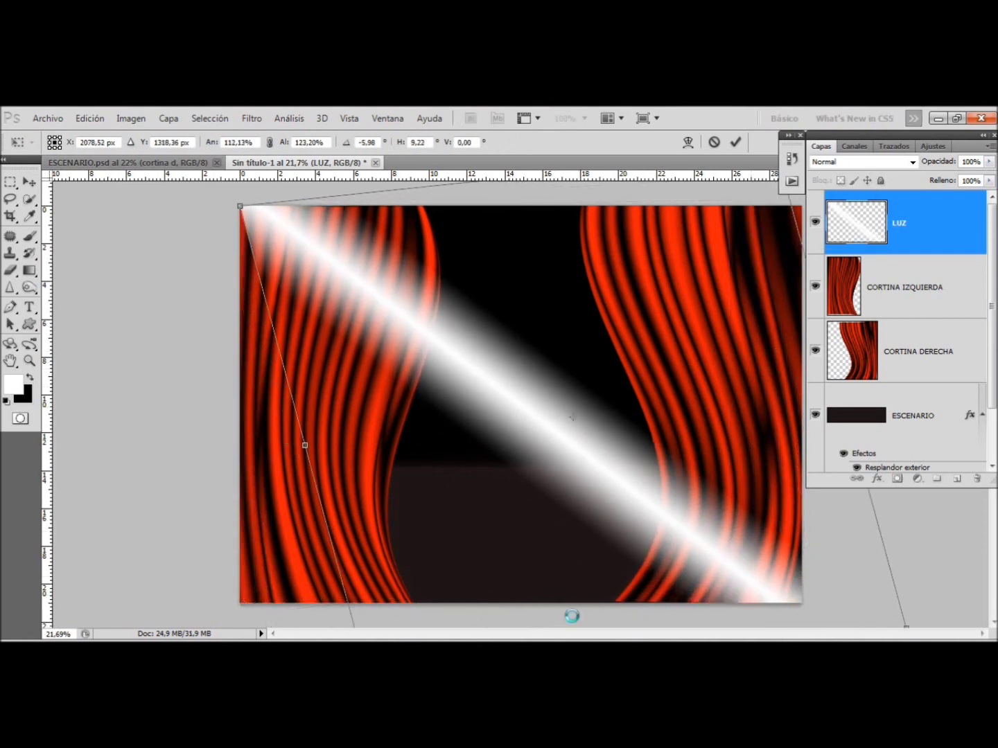
{"action": "mouse_move", "coordinate": [306, 446]}
{"action": "left_mouse_down"}
{"action": "mouse_move", "coordinate": [293, 393]}
{"action": "mouse_move", "coordinate": [274, 419]}
{"action": "left_mouse_up"}
{"action": "mouse_move", "coordinate": [516, 194]}
{"action": "left_mouse_down"}
{"action": "mouse_move", "coordinate": [492, 212]}
{"action": "mouse_move", "coordinate": [534, 248]}
{"action": "left_mouse_up"}
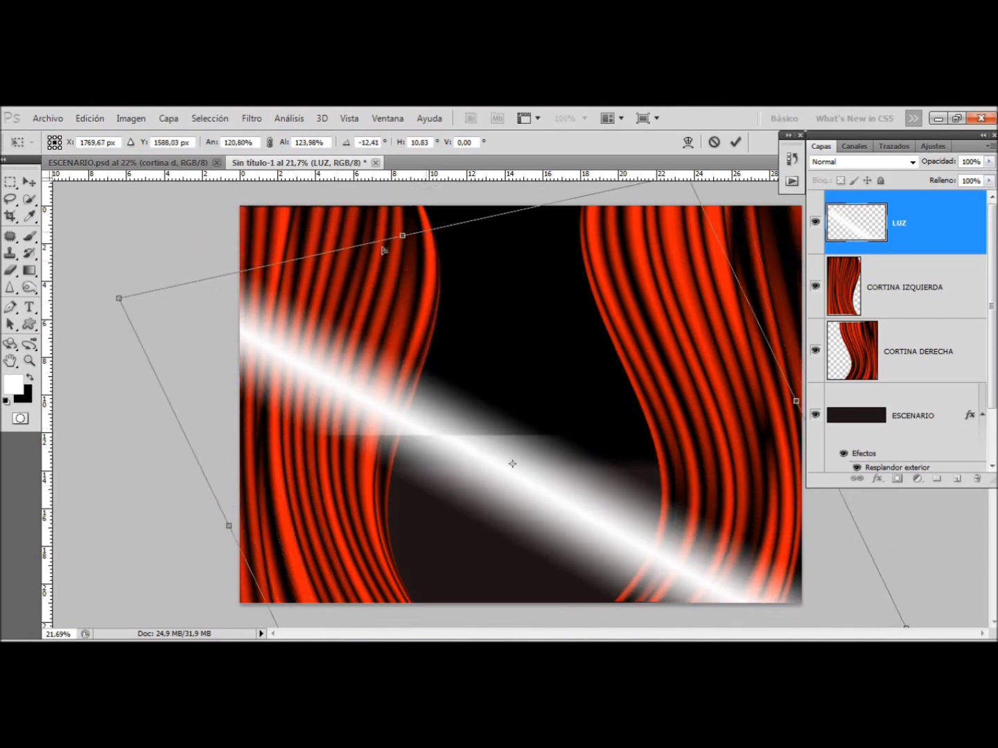
{"action": "left_click_drag", "start_coordinate": [686, 260], "coordinate": [561, 266]}
{"action": "left_click_drag", "start_coordinate": [696, 191], "coordinate": [211, 278]}
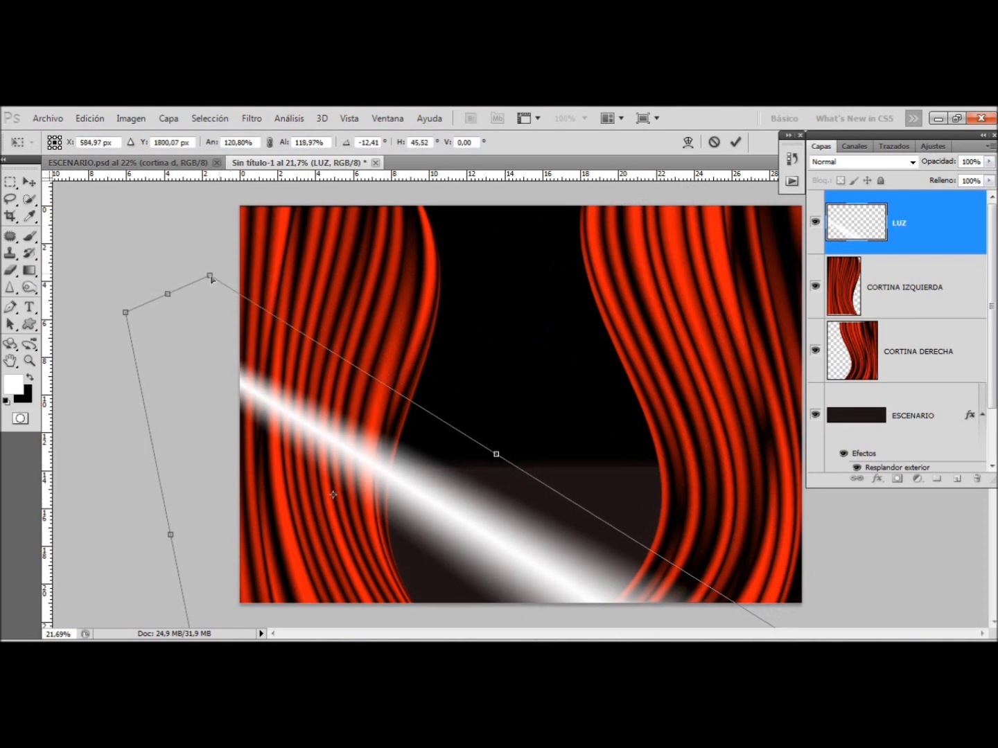
- Position and widen the beam from upper left to lower right, then commit the transform
{"action": "left_click_drag", "start_coordinate": [347, 387], "coordinate": [390, 274]}
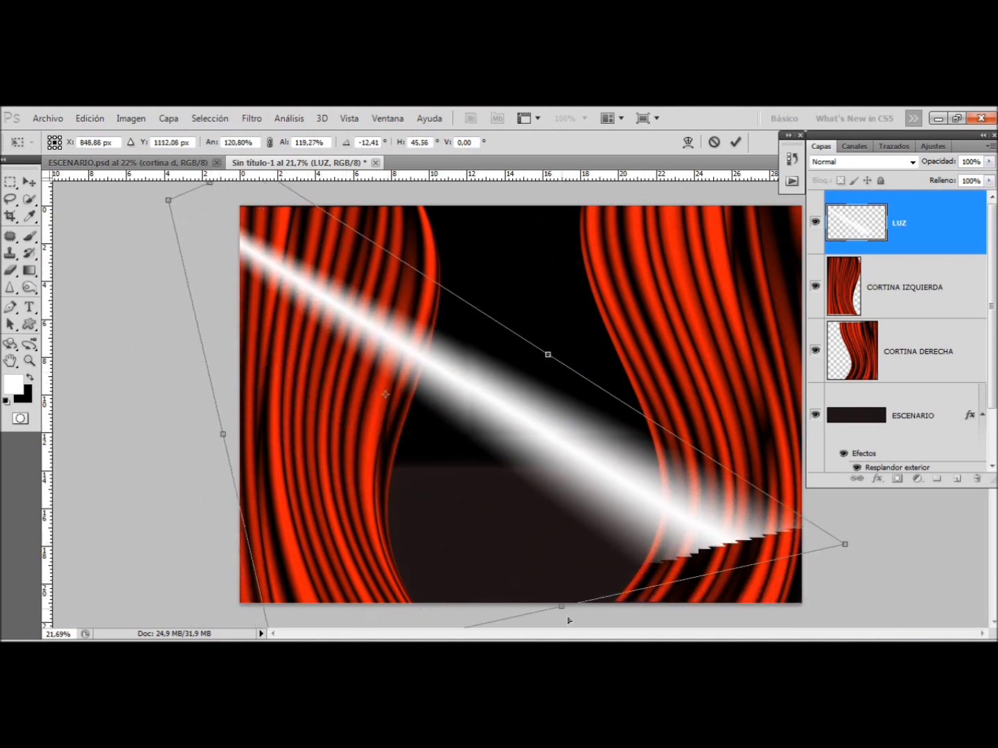
{"action": "left_click_drag", "start_coordinate": [541, 583], "coordinate": [554, 641]}
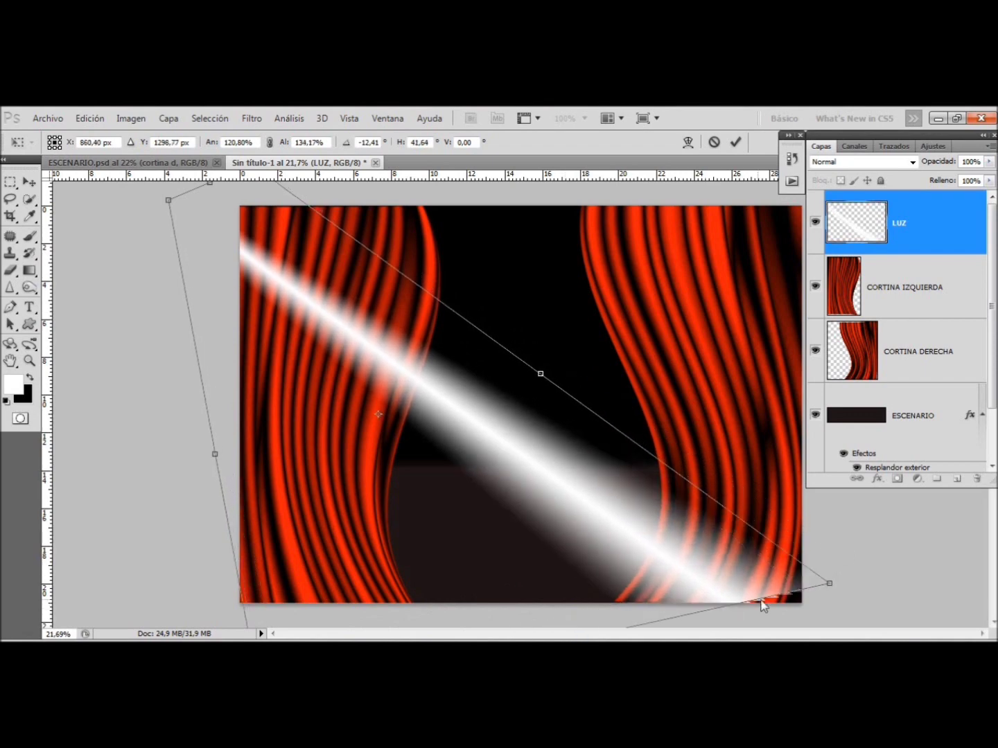
{"action": "mouse_move", "coordinate": [829, 584]}
{"action": "left_mouse_down"}
{"action": "mouse_move", "coordinate": [891, 601]}
{"action": "mouse_move", "coordinate": [847, 630]}
{"action": "left_mouse_up"}
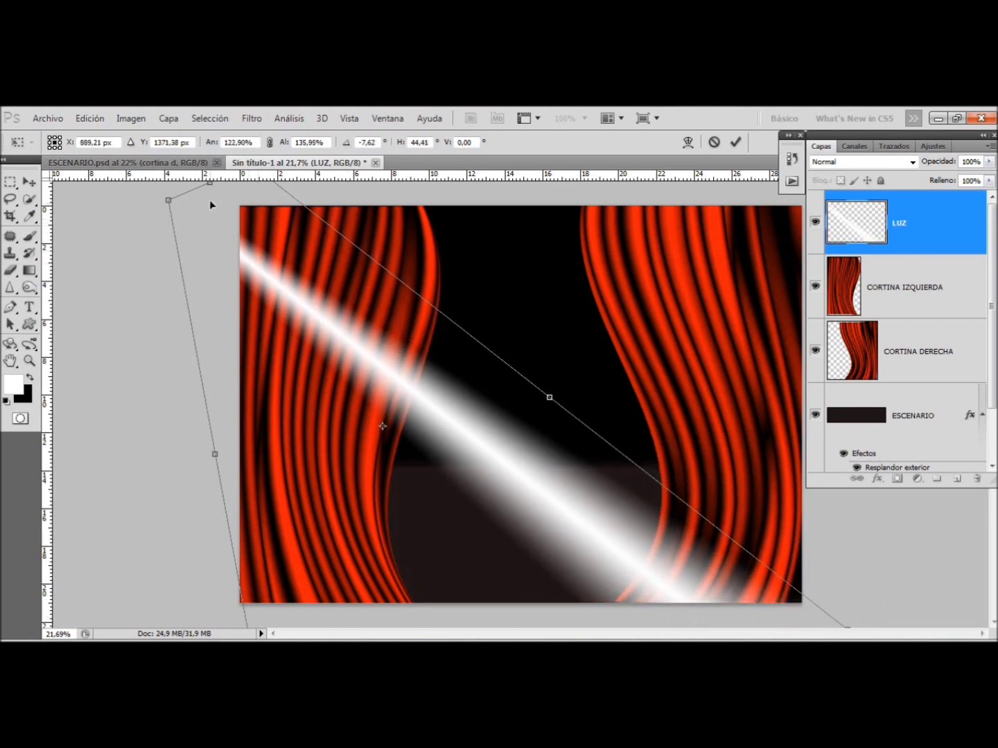
{"action": "mouse_move", "coordinate": [225, 211]}
{"action": "left_mouse_down"}
{"action": "mouse_move", "coordinate": [232, 191]}
{"action": "mouse_move", "coordinate": [220, 184]}
{"action": "left_mouse_up"}
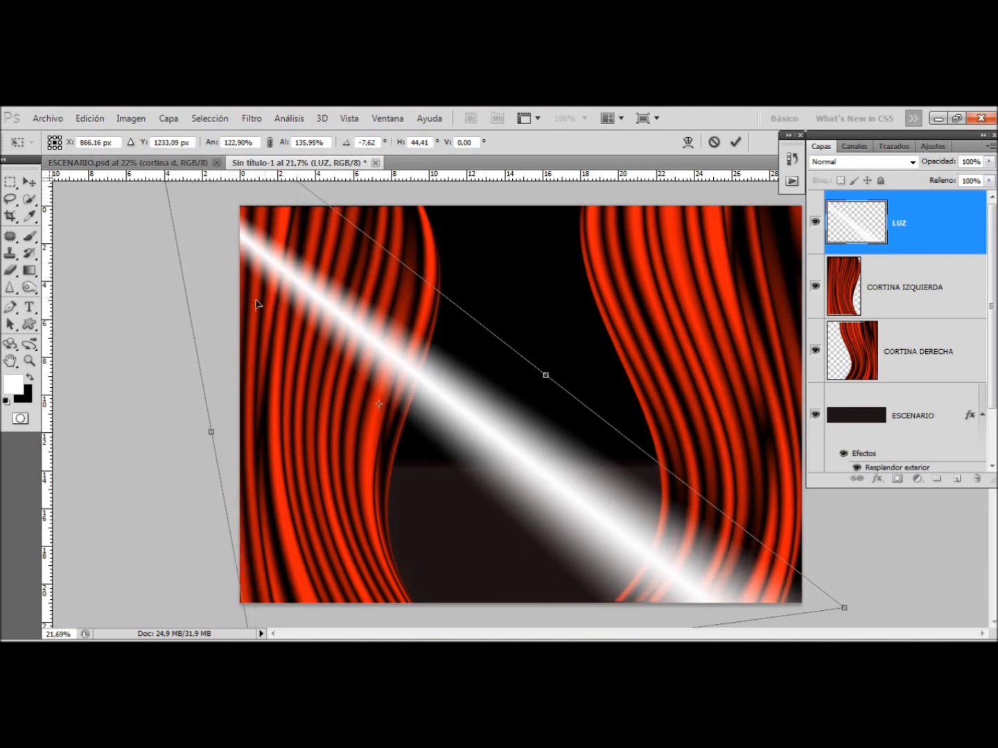
{"action": "left_click_drag", "start_coordinate": [311, 328], "coordinate": [305, 322]}
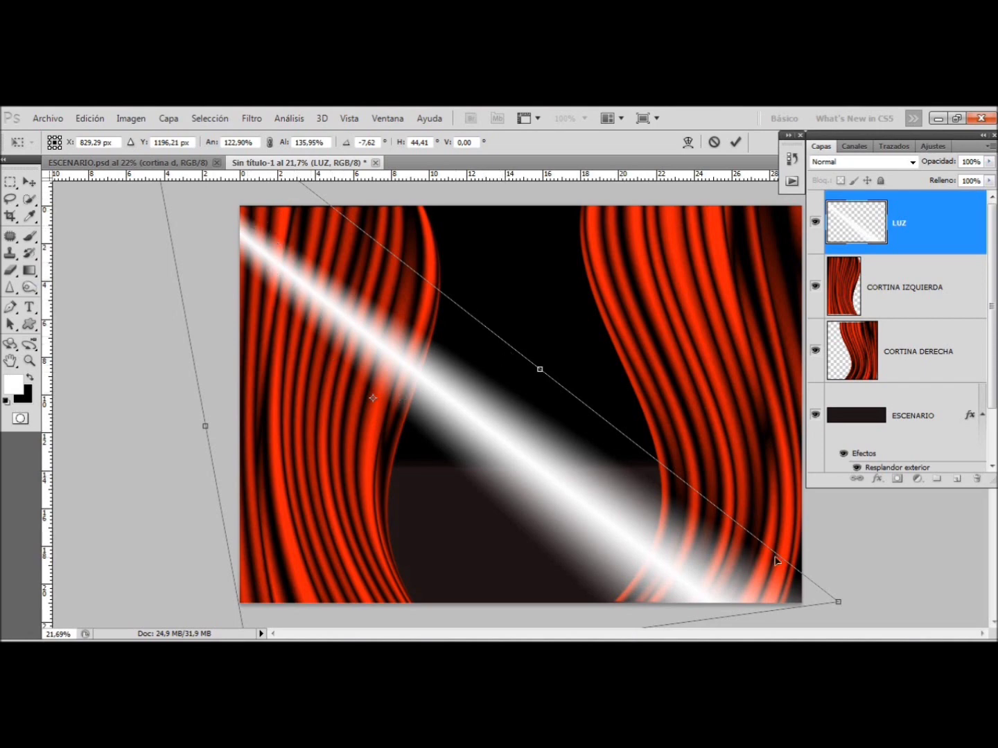
{"action": "key", "text": "Return"}
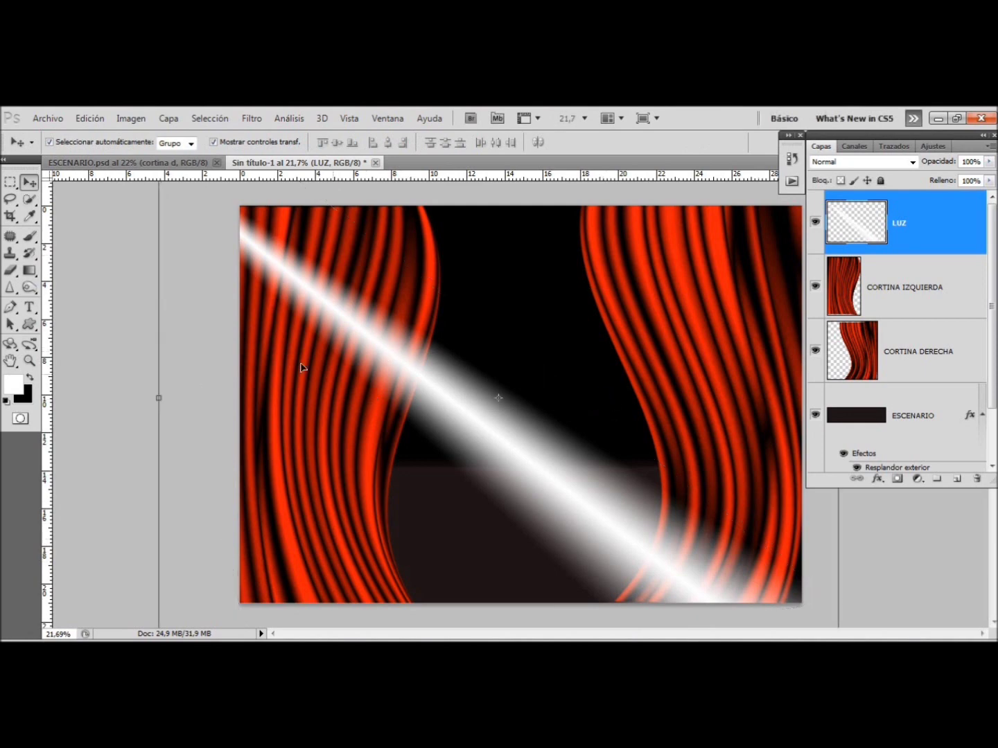
{"action": "left_click", "coordinate": [213, 142]}
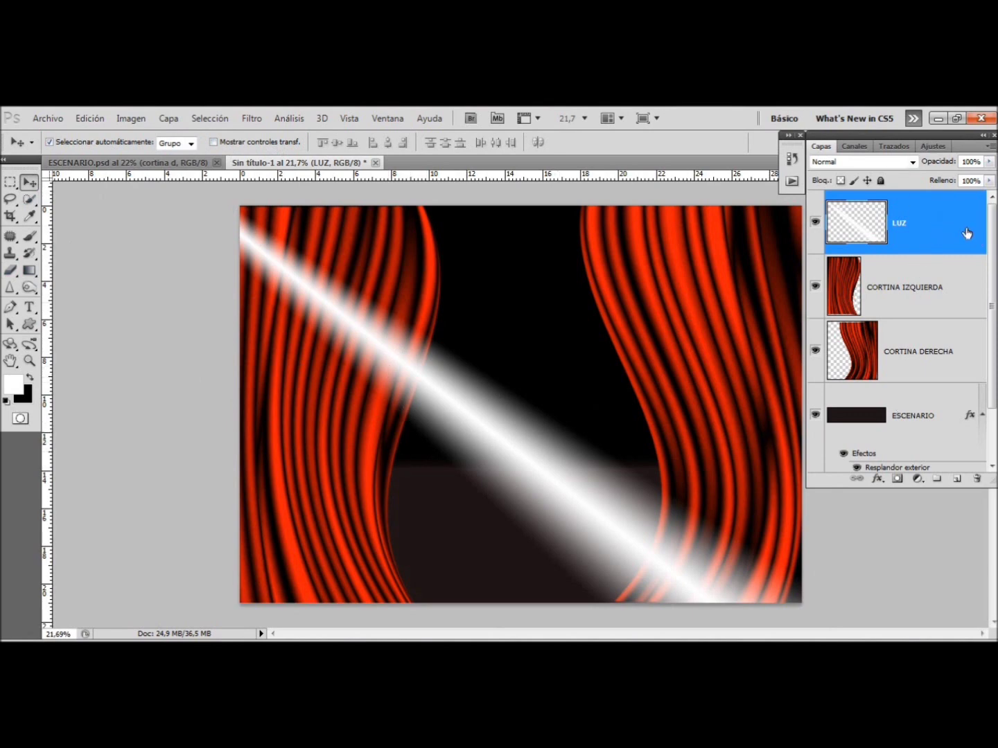
- Fade the LUZ light beam to 45% opacity and add a new empty layer above it
{"action": "left_click", "coordinate": [990, 162]}
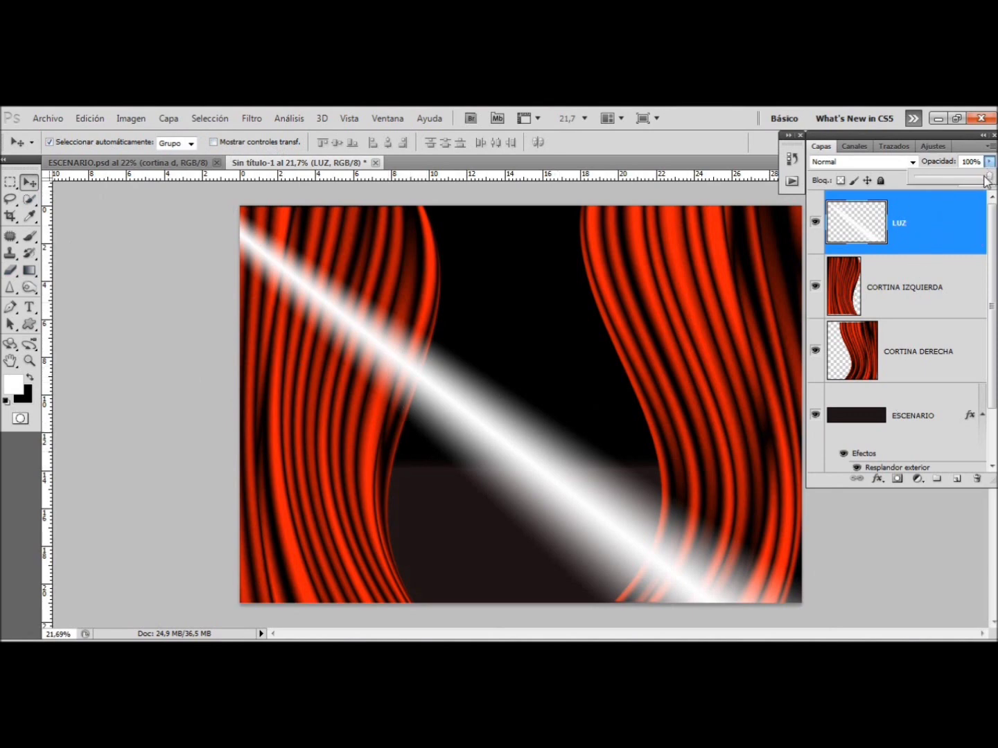
{"action": "left_click_drag", "start_coordinate": [987, 177], "coordinate": [947, 187]}
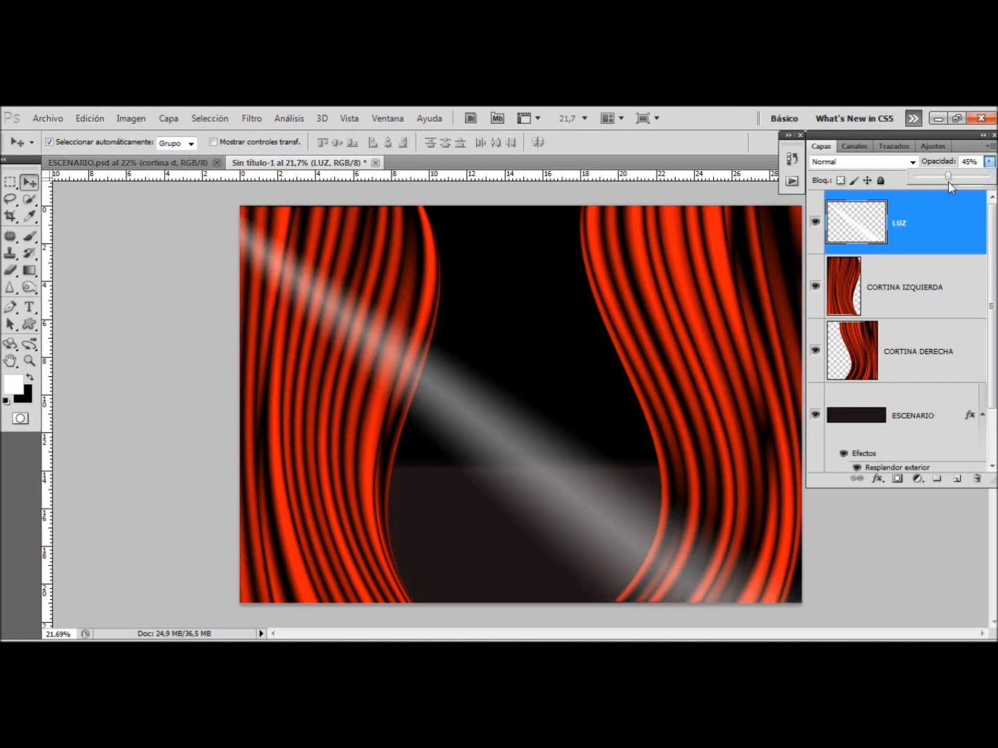
{"action": "left_click", "coordinate": [968, 273]}
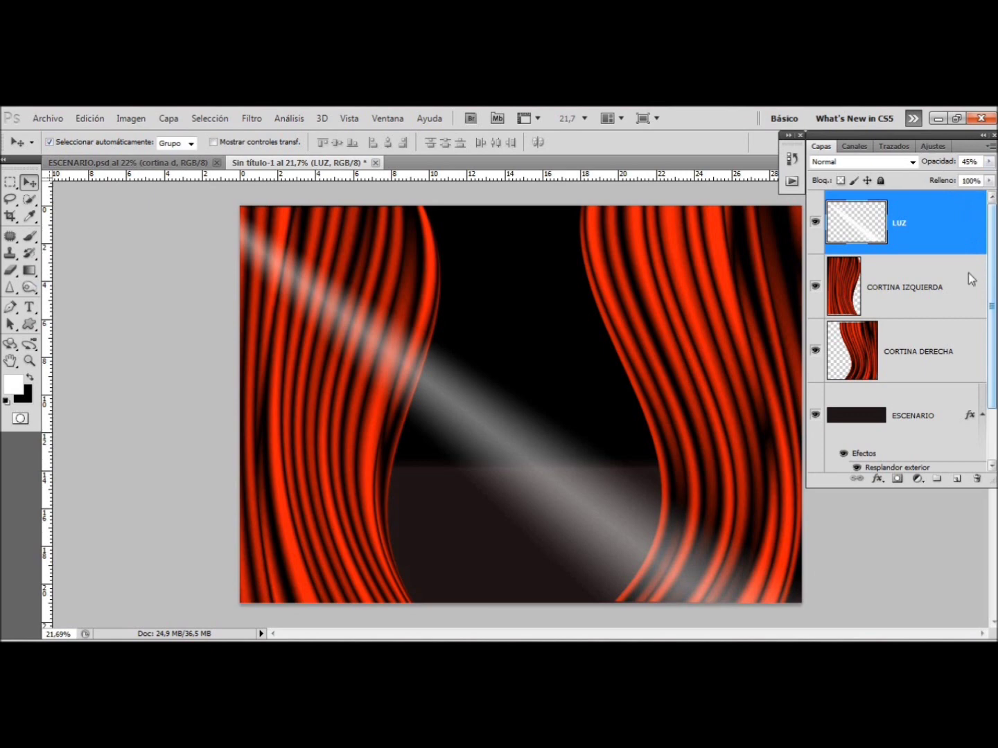
{"action": "left_click", "coordinate": [957, 480]}
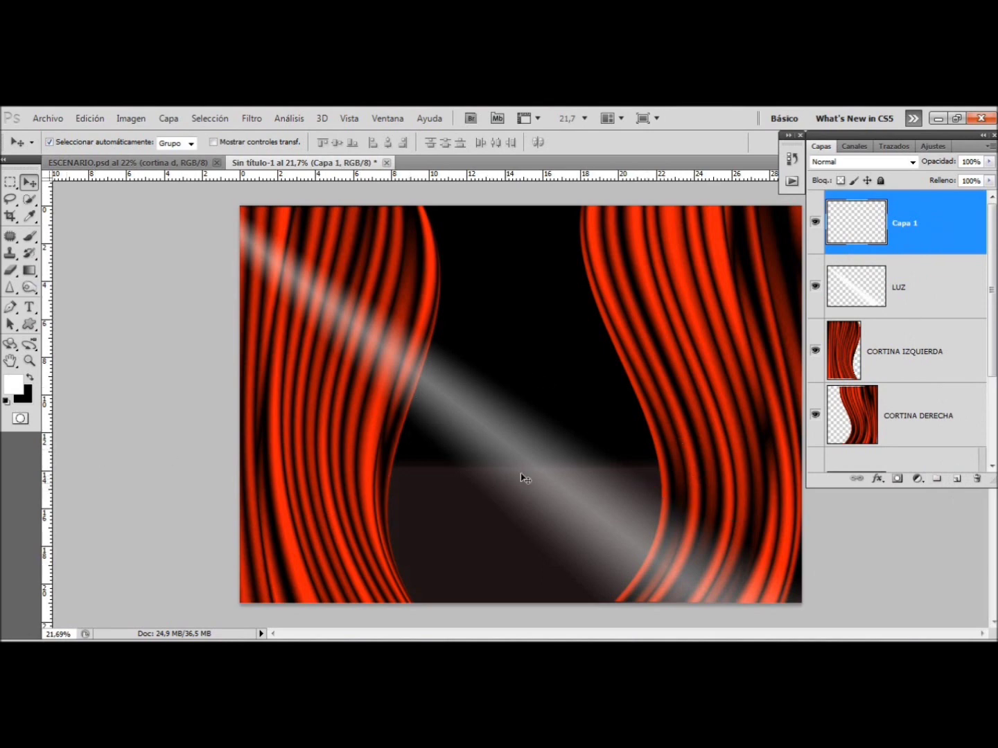
- Draw a soft white radial gradient glow on the stage floor, left of centre
{"action": "left_click", "coordinate": [31, 273]}
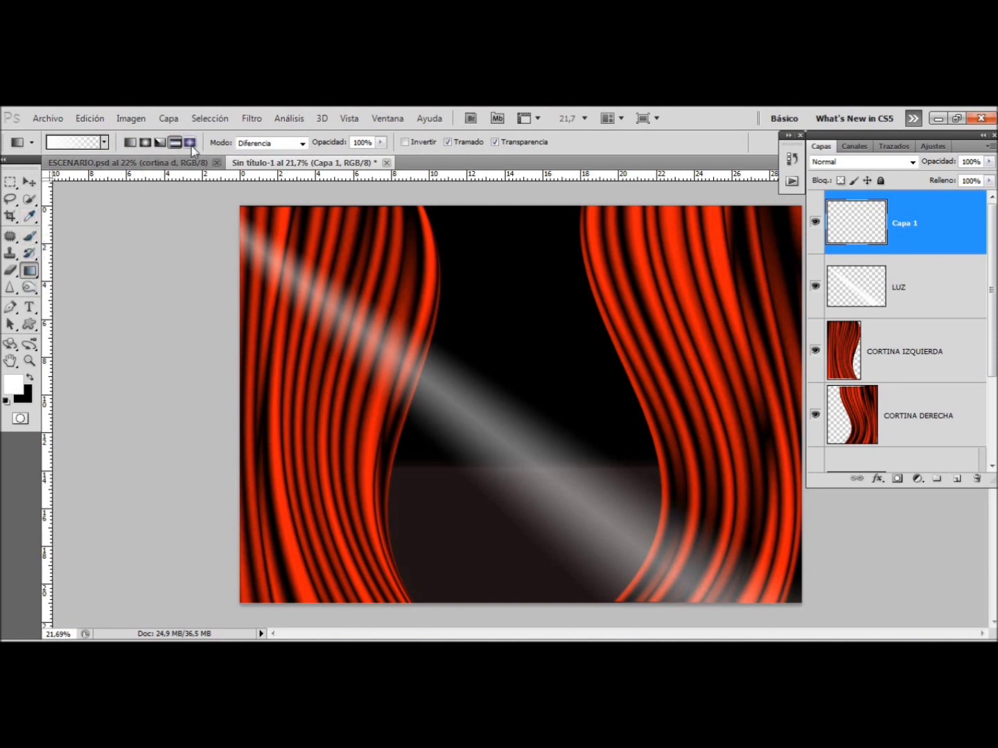
{"action": "left_click", "coordinate": [146, 143]}
{"action": "left_click_drag", "start_coordinate": [444, 495], "coordinate": [523, 496]}
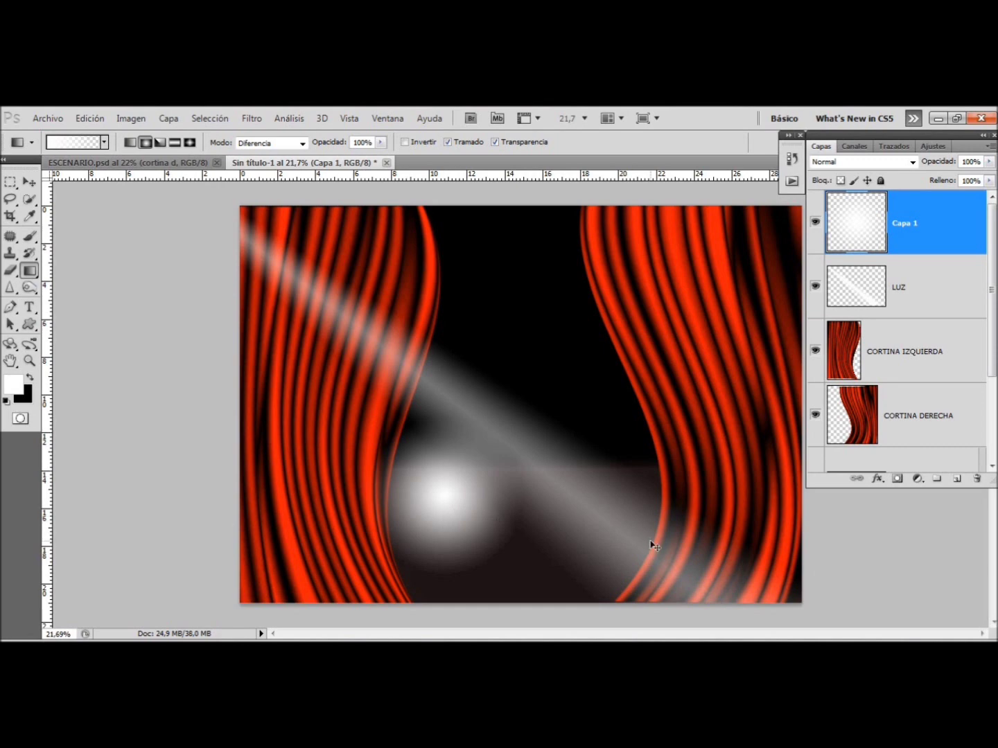
- Move the glow right under the beam's end and squash it into a flat oval
{"action": "key", "text": "ctrl+t"}
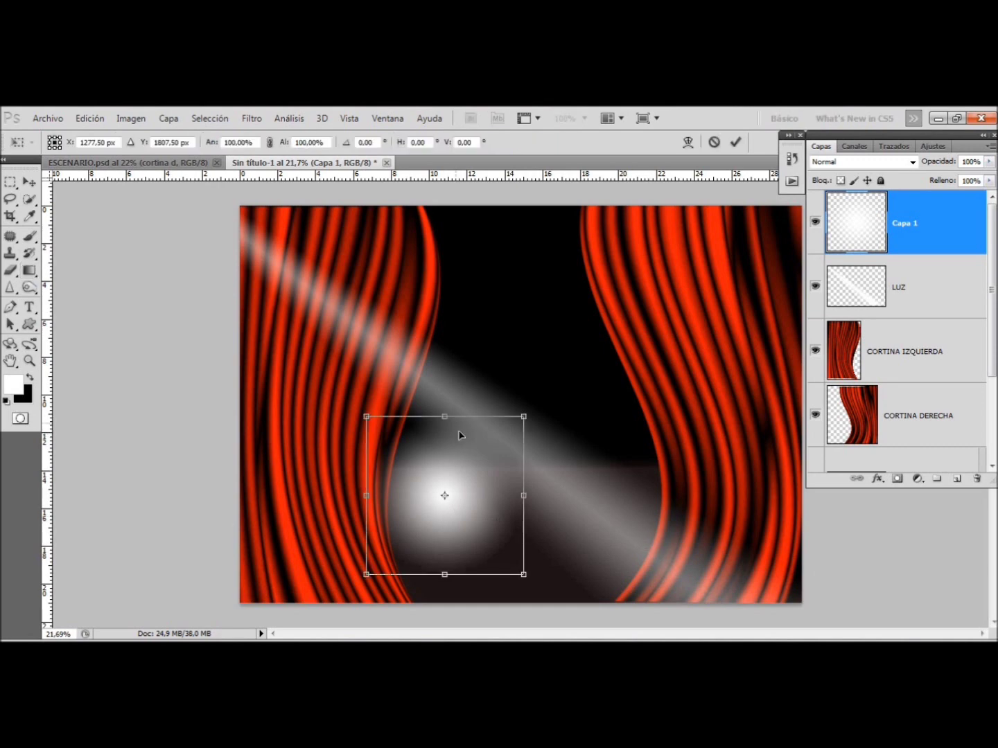
{"action": "left_click_drag", "start_coordinate": [460, 435], "coordinate": [567, 422]}
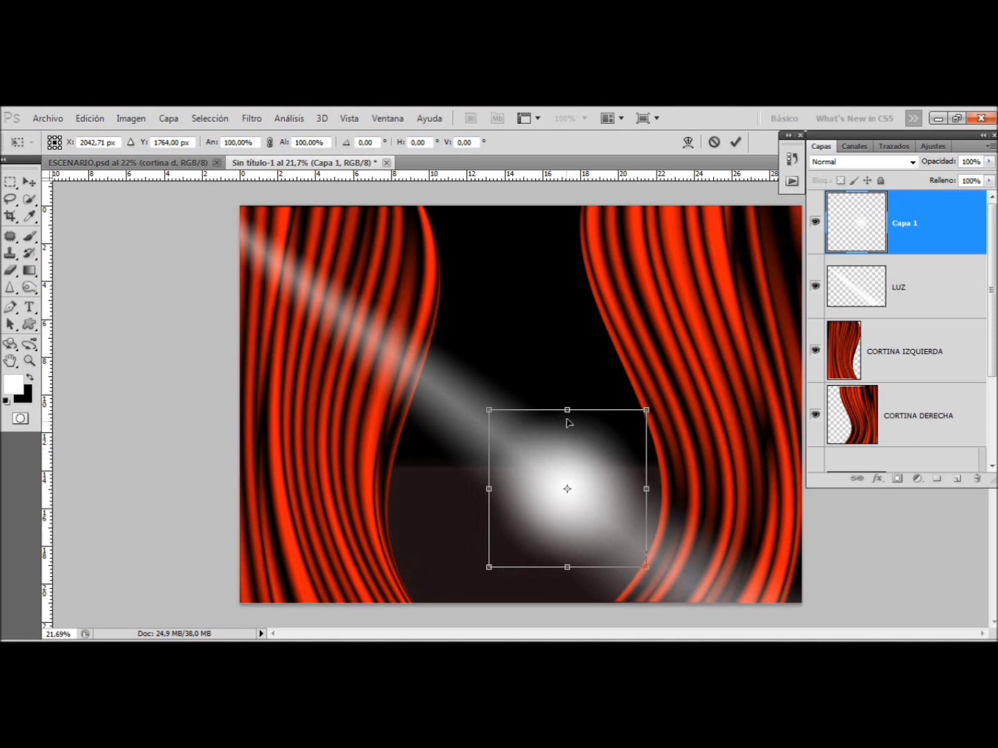
{"action": "mouse_move", "coordinate": [567, 411]}
{"action": "left_mouse_down"}
{"action": "mouse_move", "coordinate": [580, 507]}
{"action": "mouse_move", "coordinate": [622, 534]}
{"action": "mouse_move", "coordinate": [622, 525]}
{"action": "left_mouse_up"}
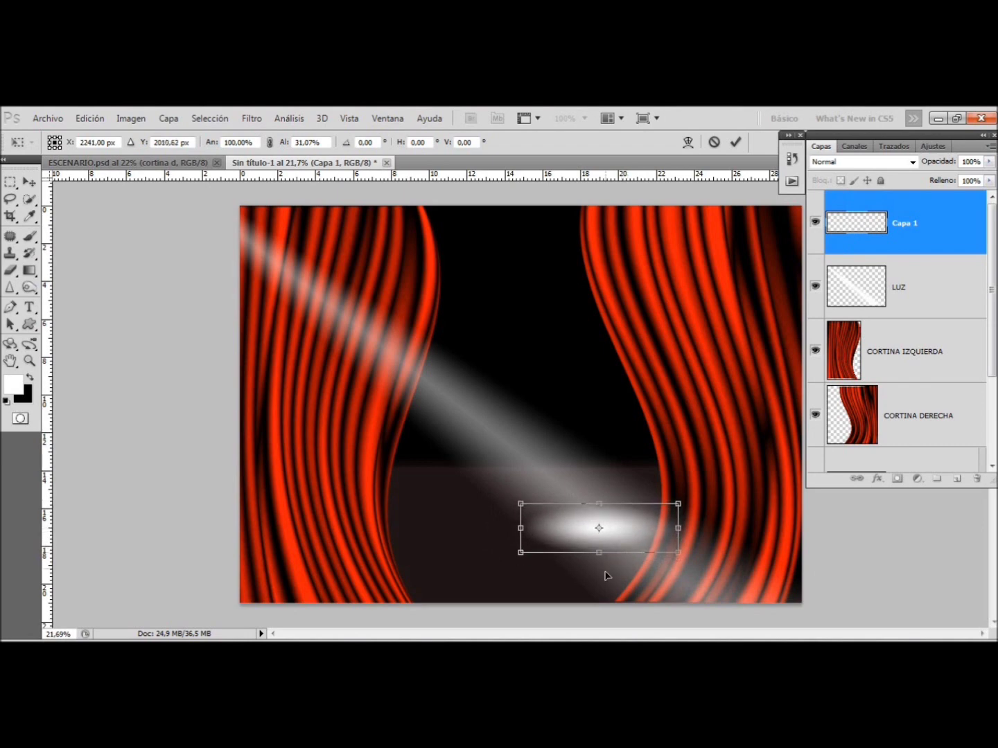
{"action": "key", "text": "g"}
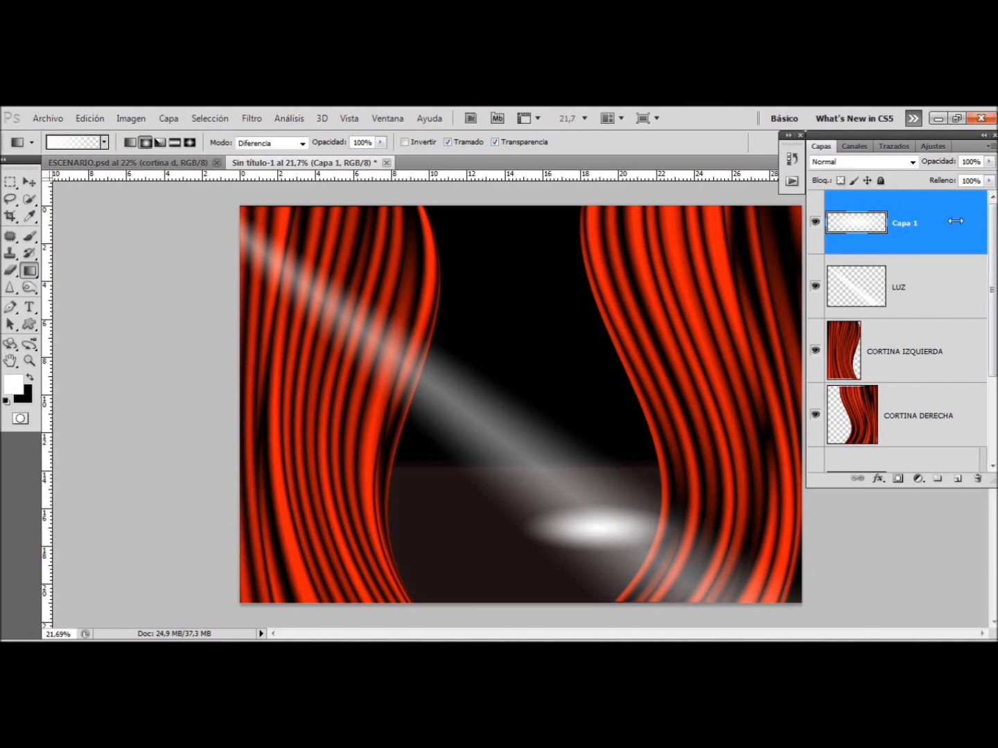
- Move the CORTINA DERECHA layer to the top of the layer stack
{"action": "left_click", "coordinate": [930, 432]}
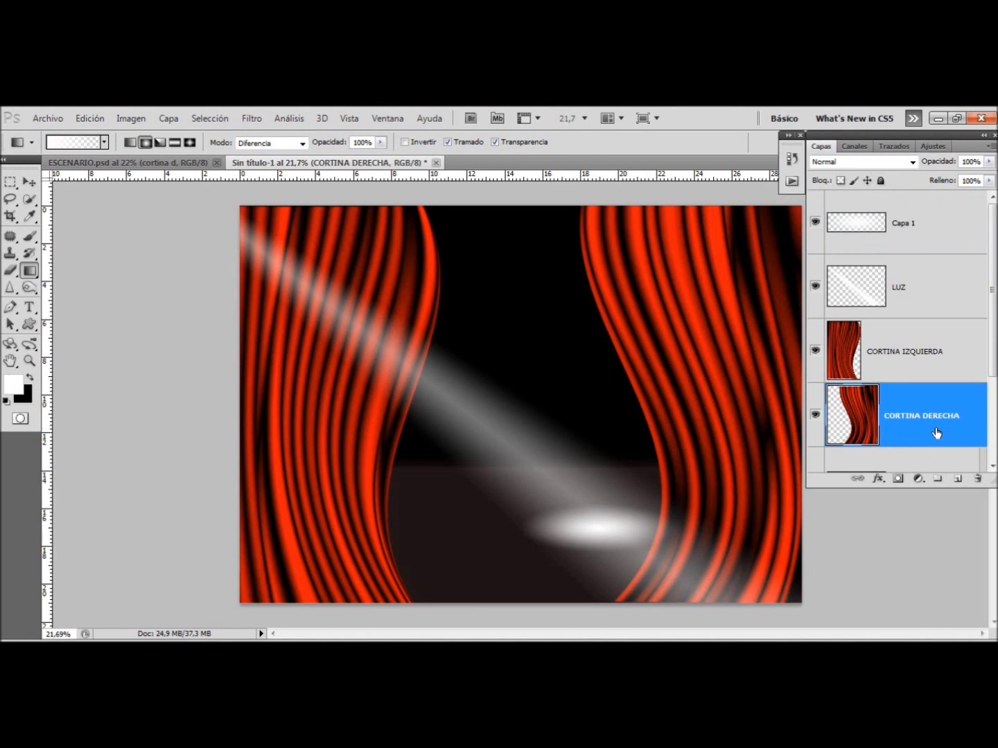
{"action": "left_click_drag", "start_coordinate": [937, 410], "coordinate": [949, 183]}
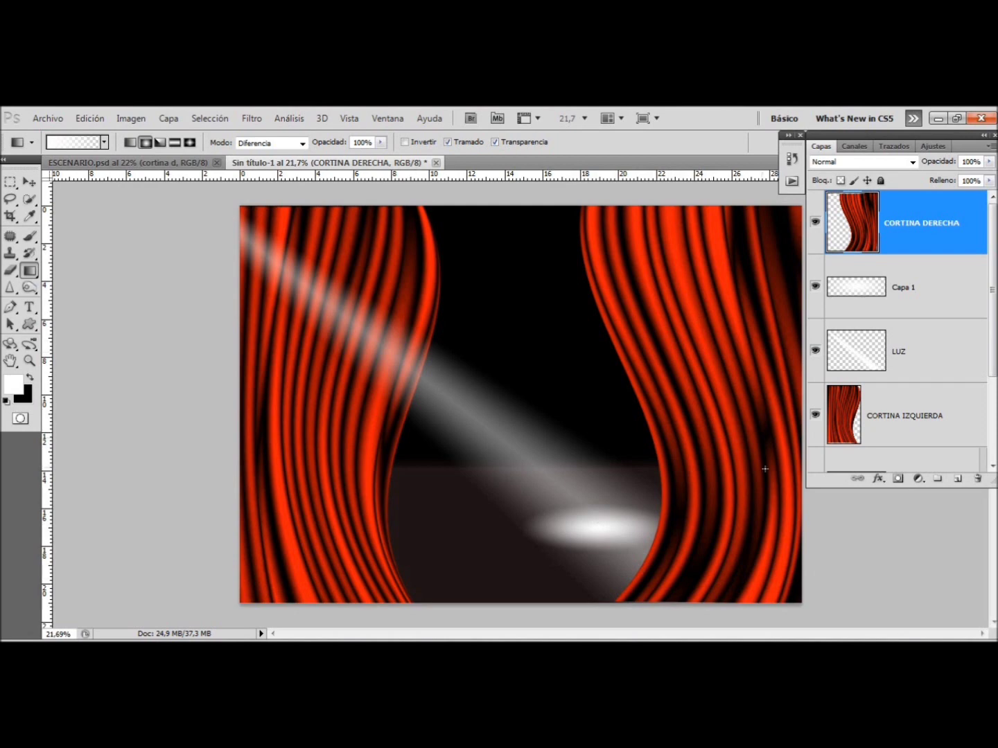
- Rename the Capa 1 layer to REFLEJO
{"action": "left_click", "coordinate": [935, 295]}
{"action": "double_click", "coordinate": [904, 289]}
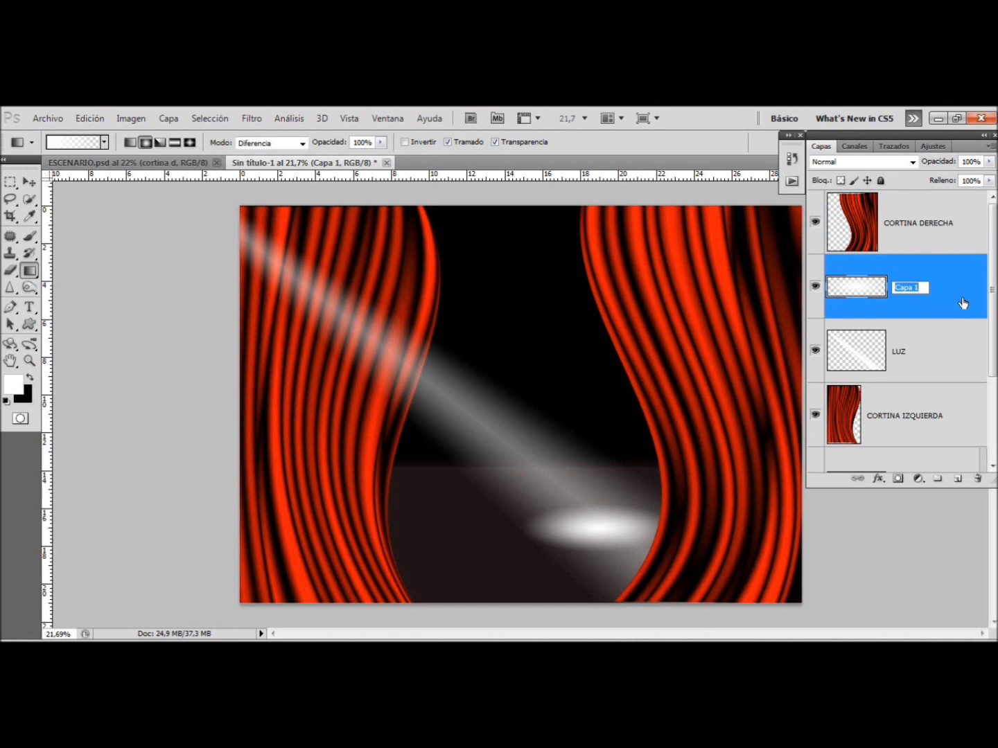
{"action": "type", "text": "REFLE"}
{"action": "type", "text": "JO"}
{"action": "key", "text": "Return"}
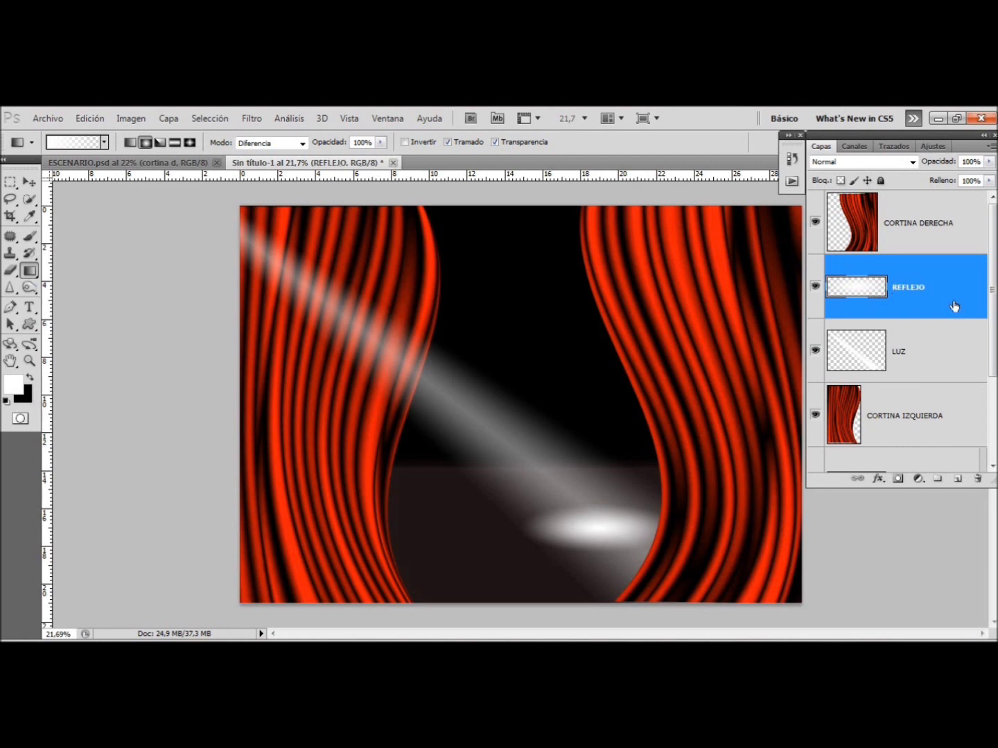
- Dim REFLEJO to 54% opacity, then open and cancel its Layer Style dialog
{"action": "left_click", "coordinate": [989, 162]}
{"action": "left_click_drag", "start_coordinate": [988, 177], "coordinate": [954, 182]}
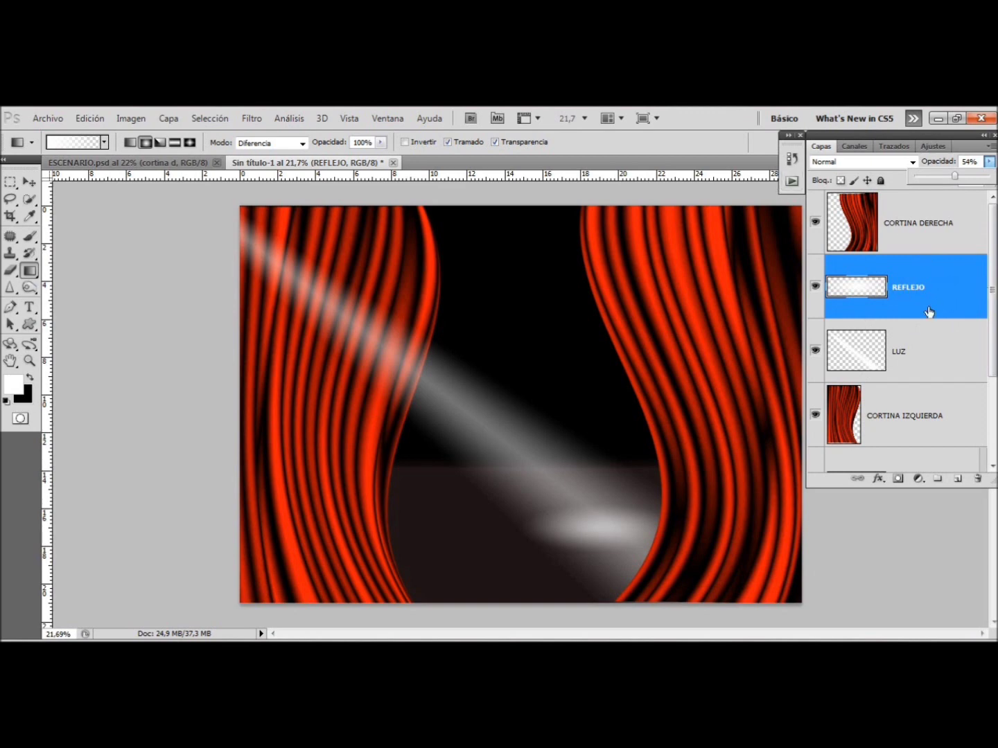
{"action": "left_click", "coordinate": [973, 236]}
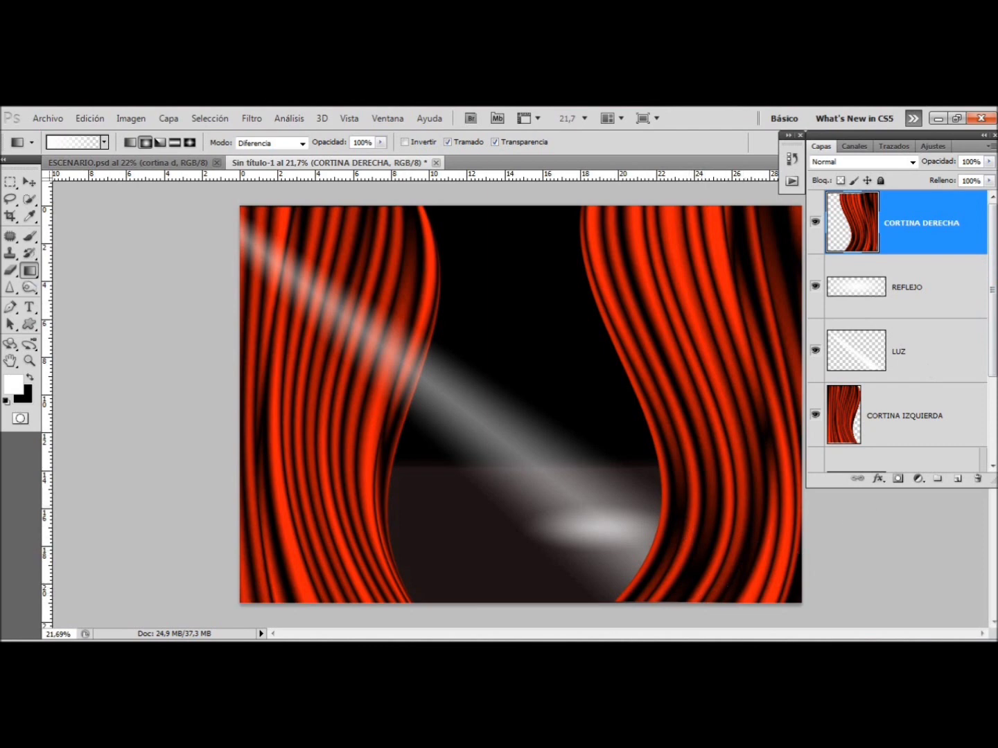
{"action": "left_click", "coordinate": [956, 368]}
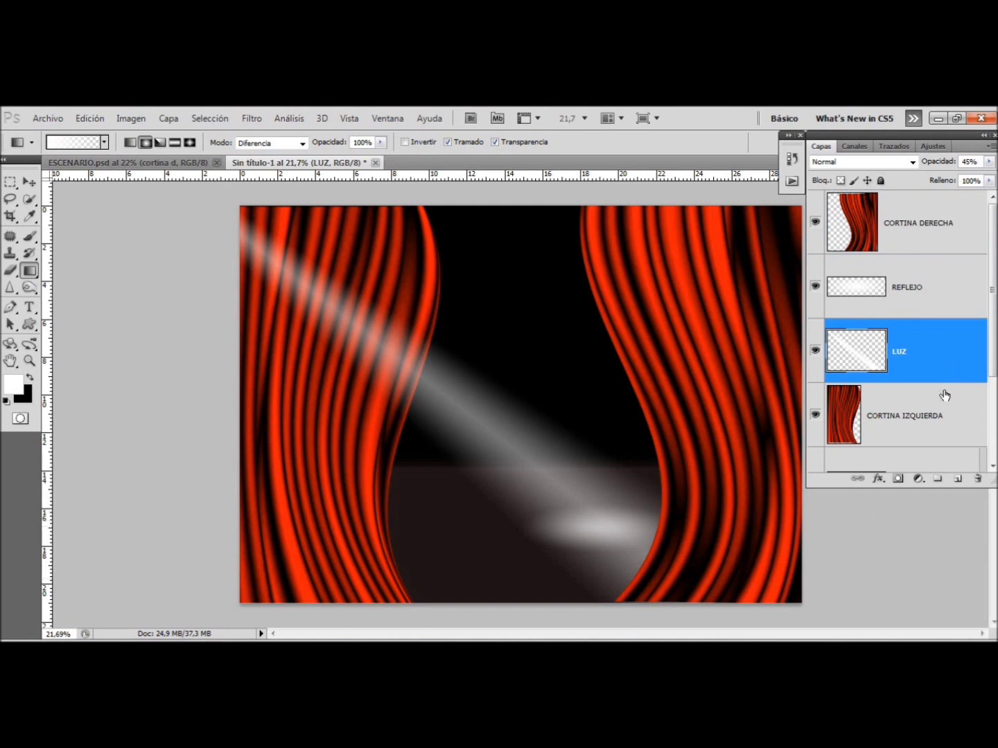
{"action": "double_click", "coordinate": [963, 294]}
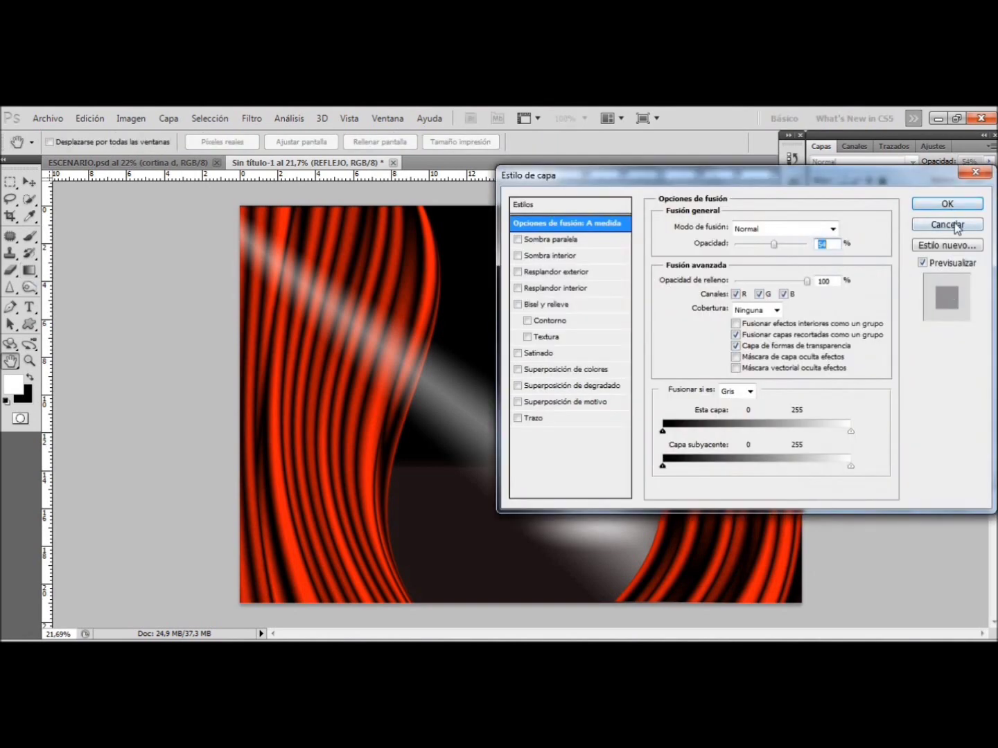
{"action": "left_click", "coordinate": [956, 226]}
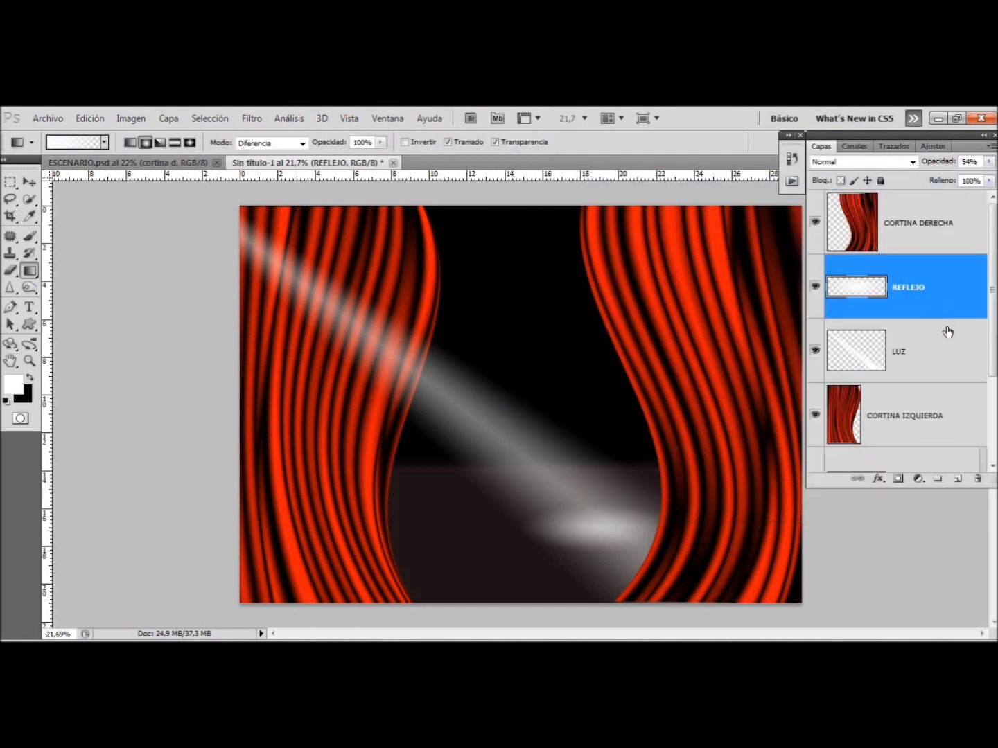
- Shift the REFLEJO light pool down and right toward the foot of the right curtain
{"action": "key", "text": "ctrl+t"}
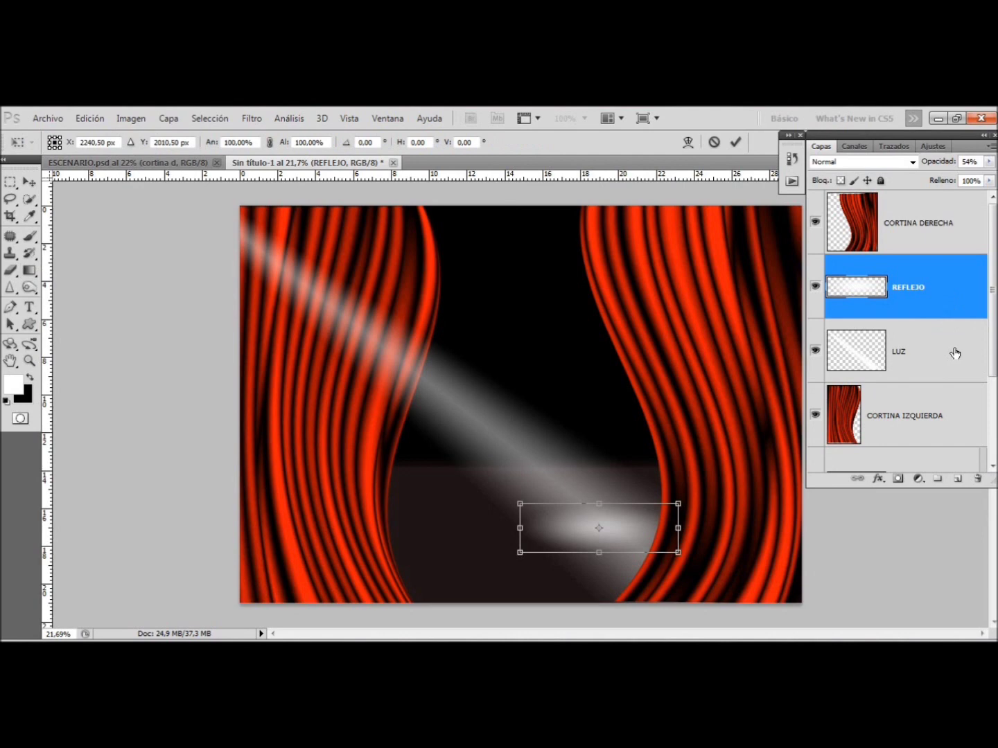
{"action": "left_click_drag", "start_coordinate": [635, 534], "coordinate": [670, 571]}
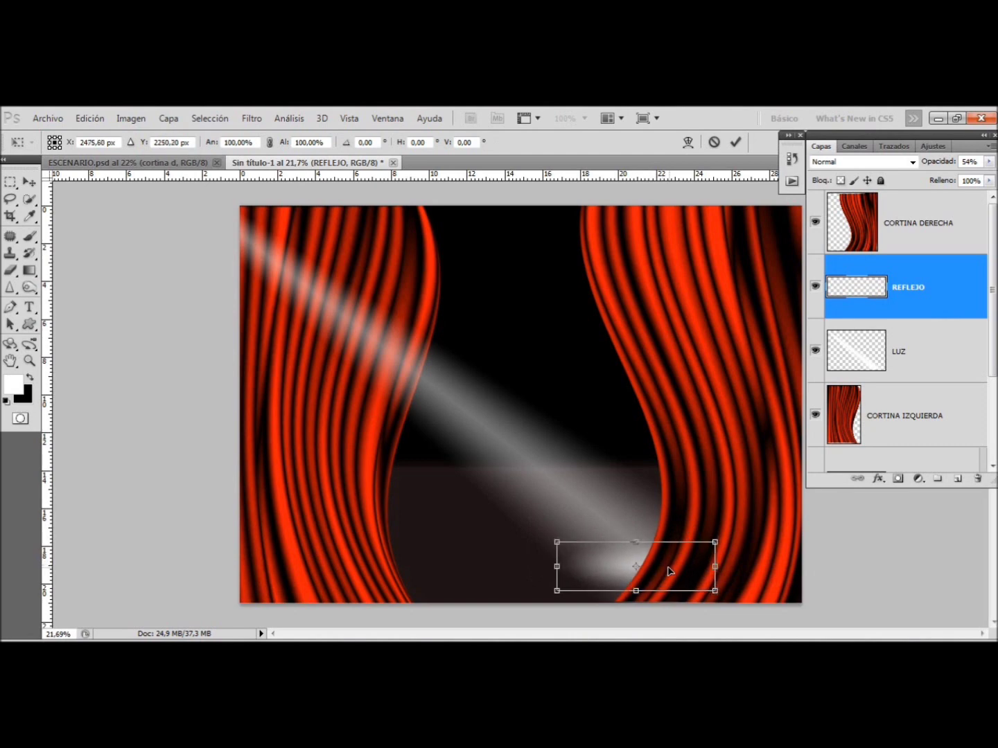
{"action": "key", "text": "Return"}
{"action": "key", "text": "g"}
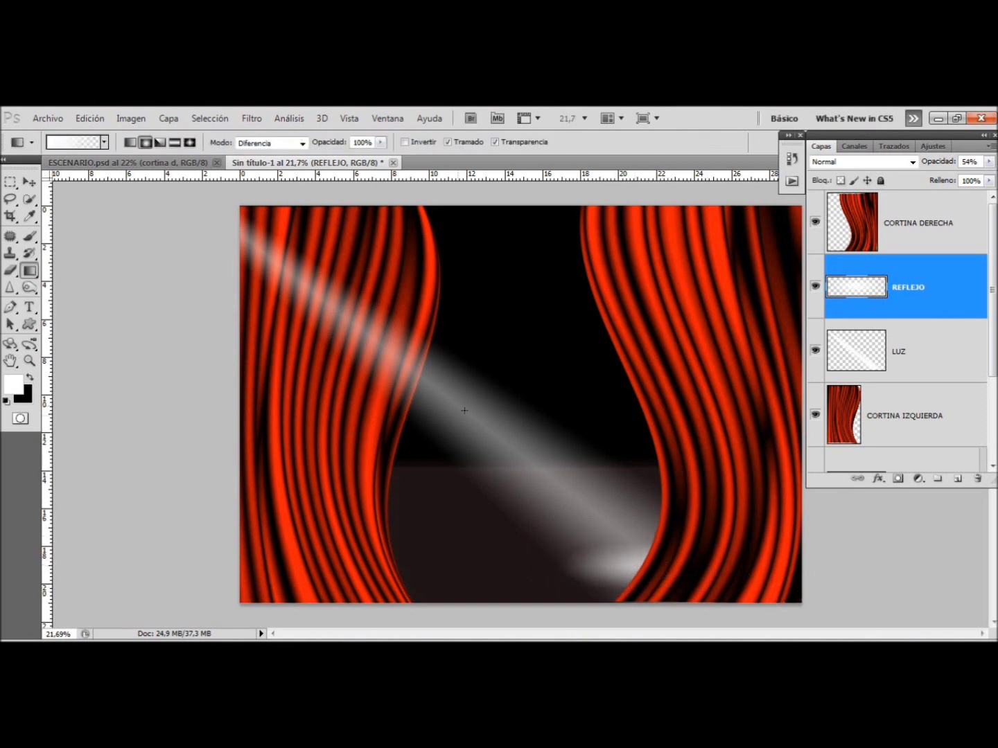